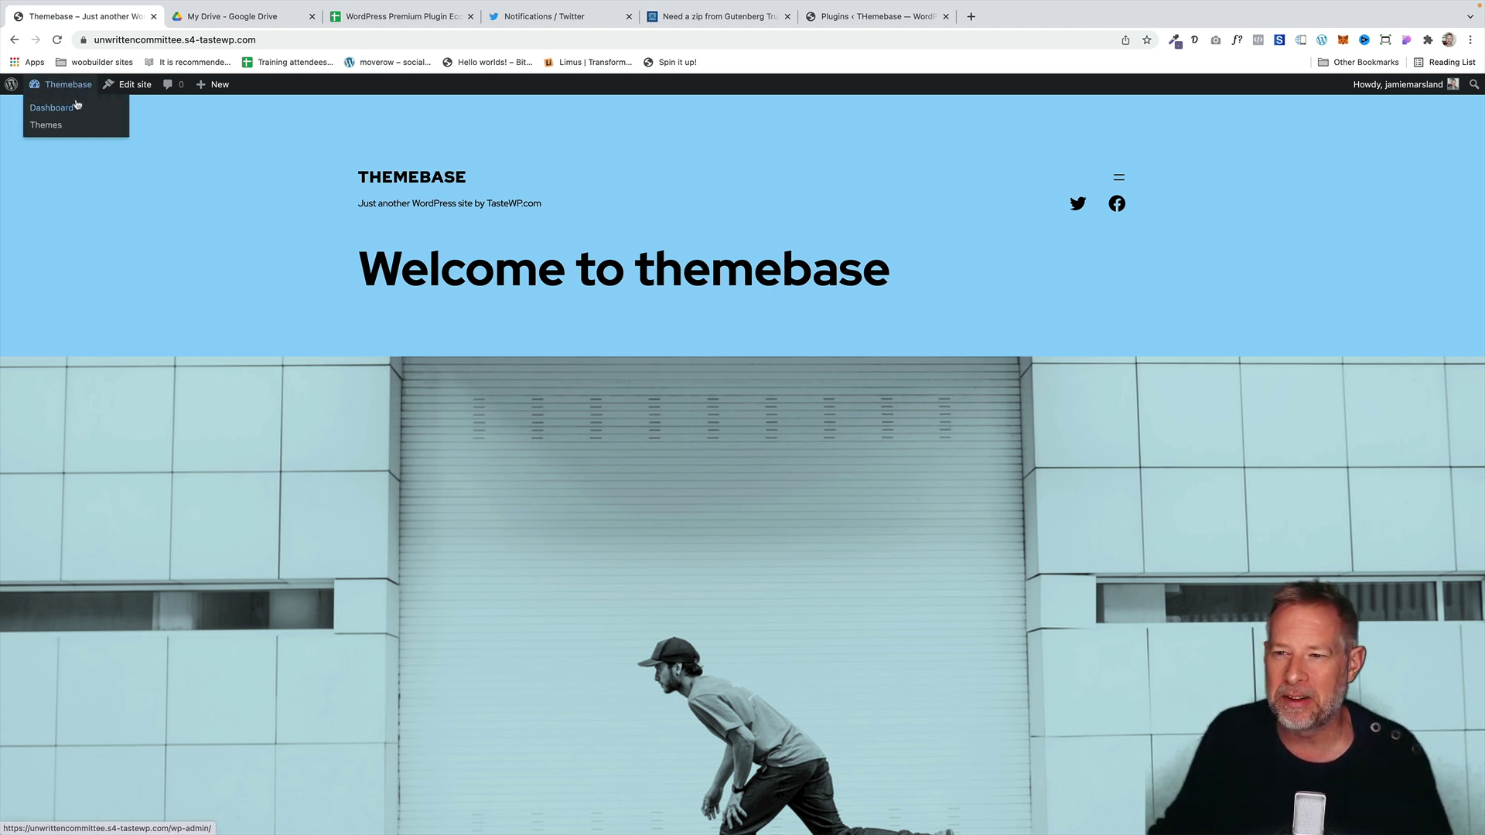
- Set the site background colour to orange (#ff6900) in Styles and save the change
left_click(128, 87)
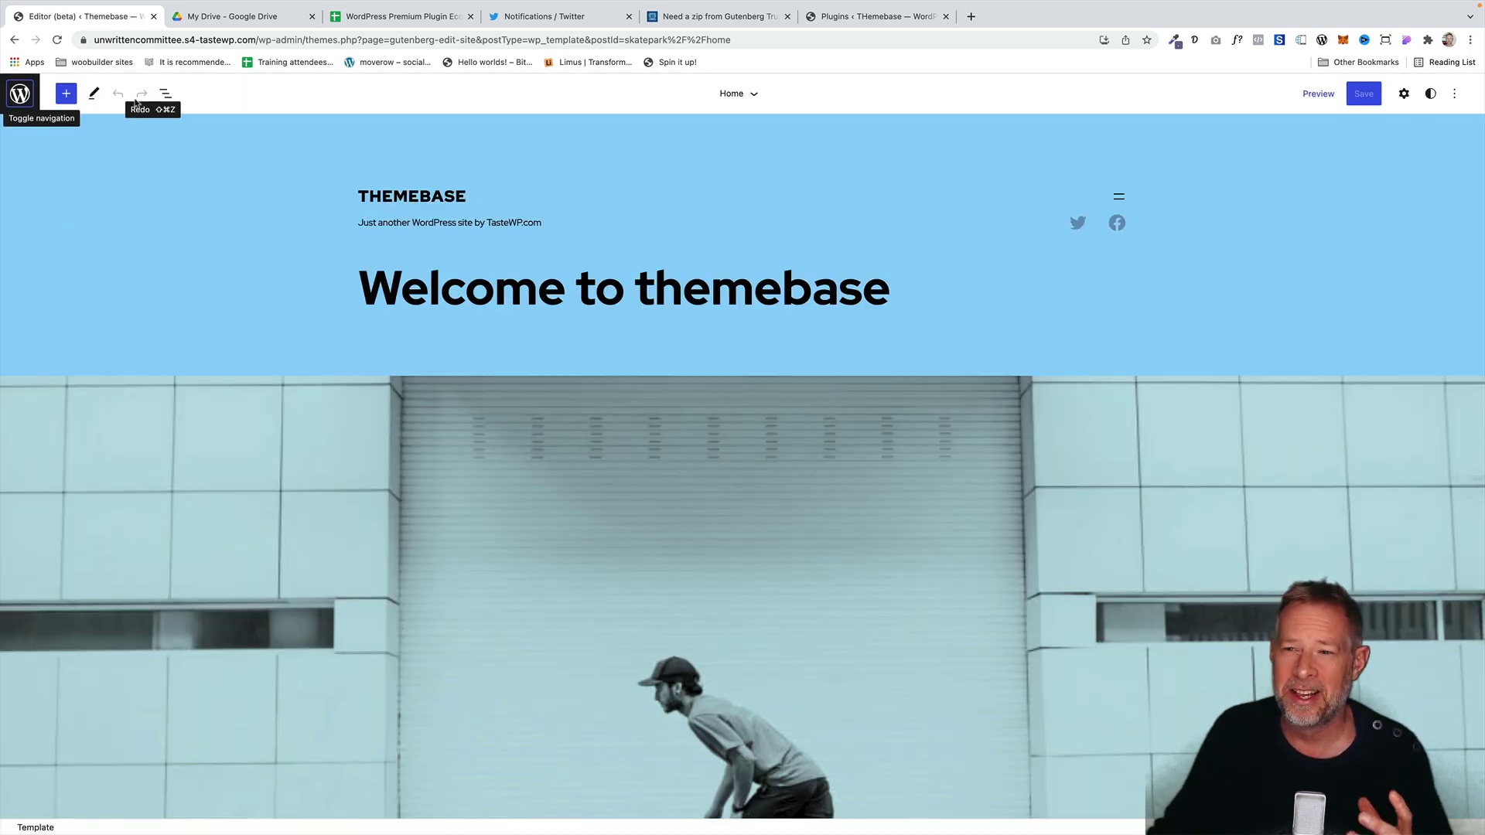
left_click(1431, 96)
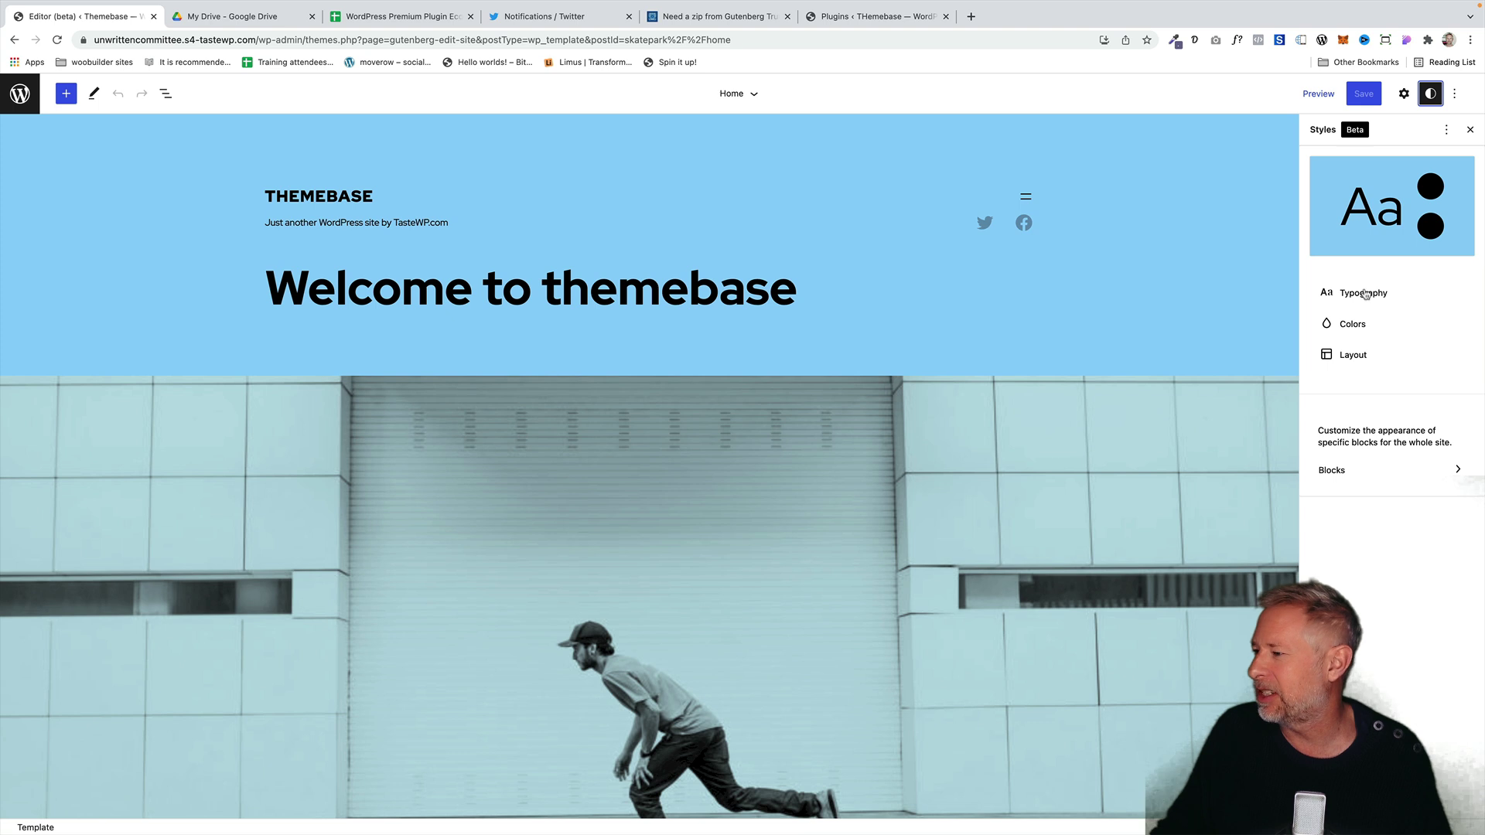
left_click(1362, 323)
left_click(1377, 343)
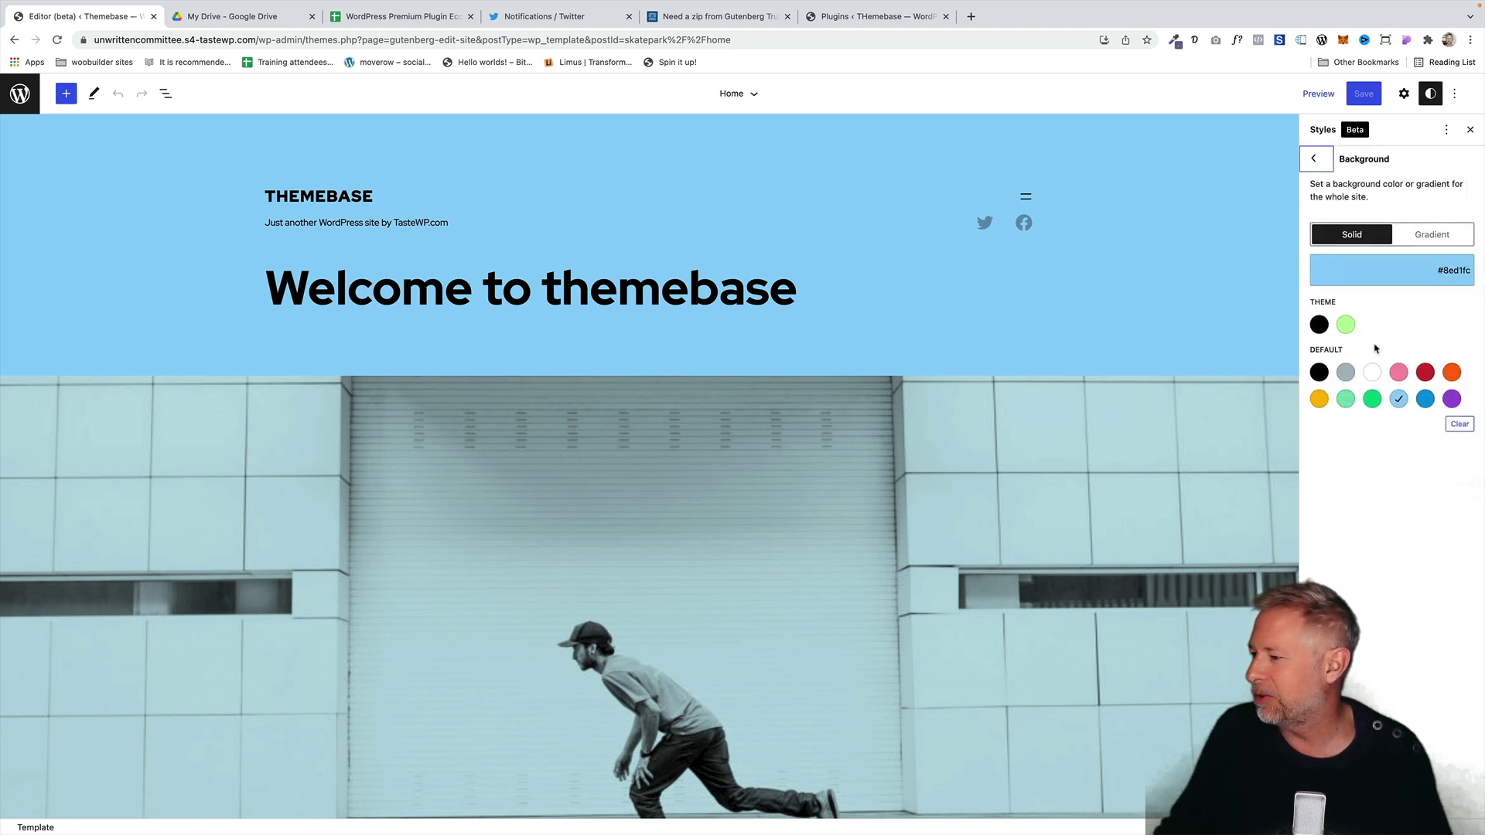
left_click(1449, 374)
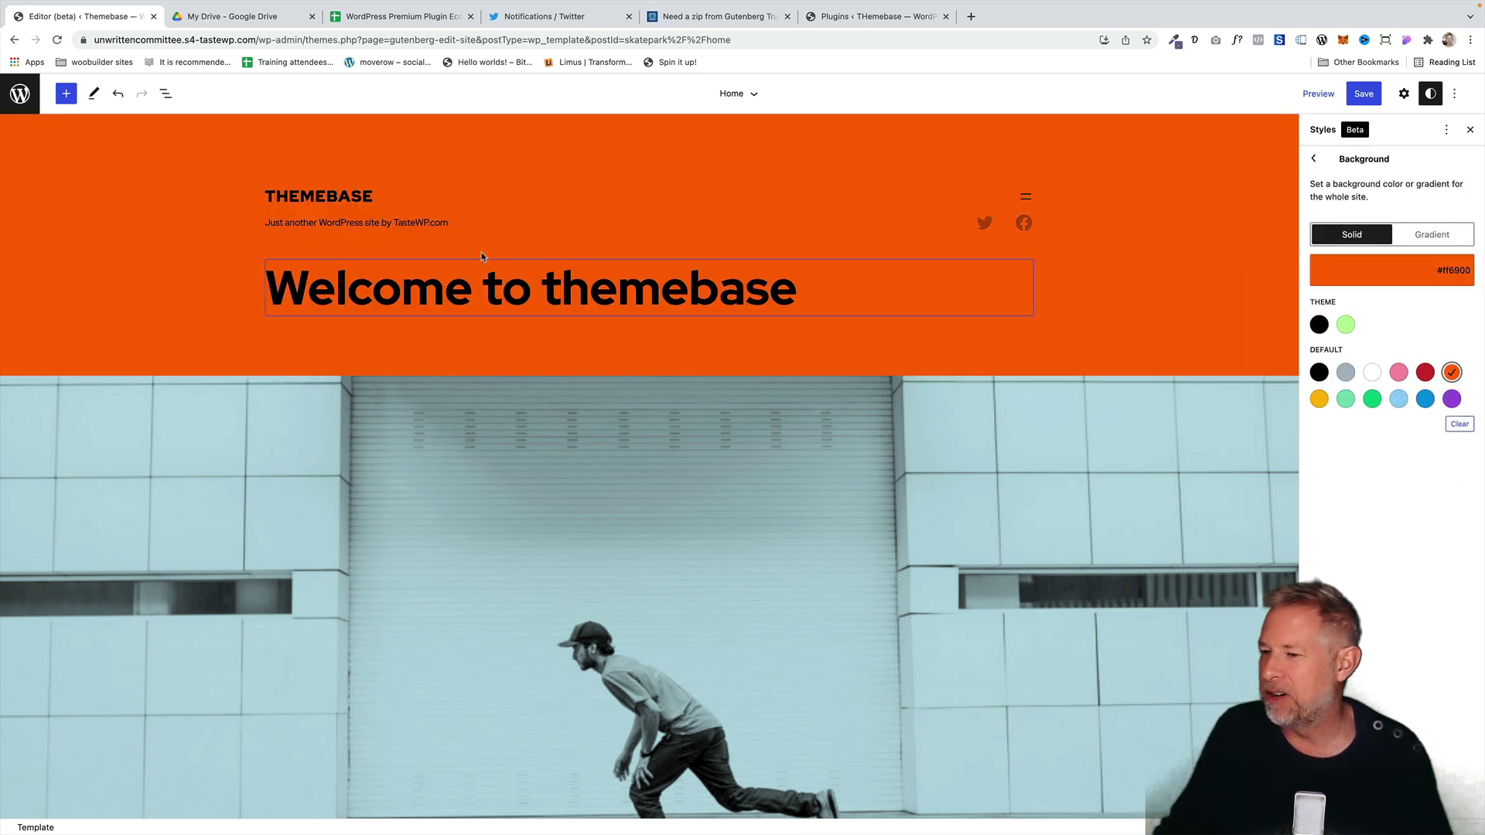
left_click(1362, 95)
left_click(1357, 98)
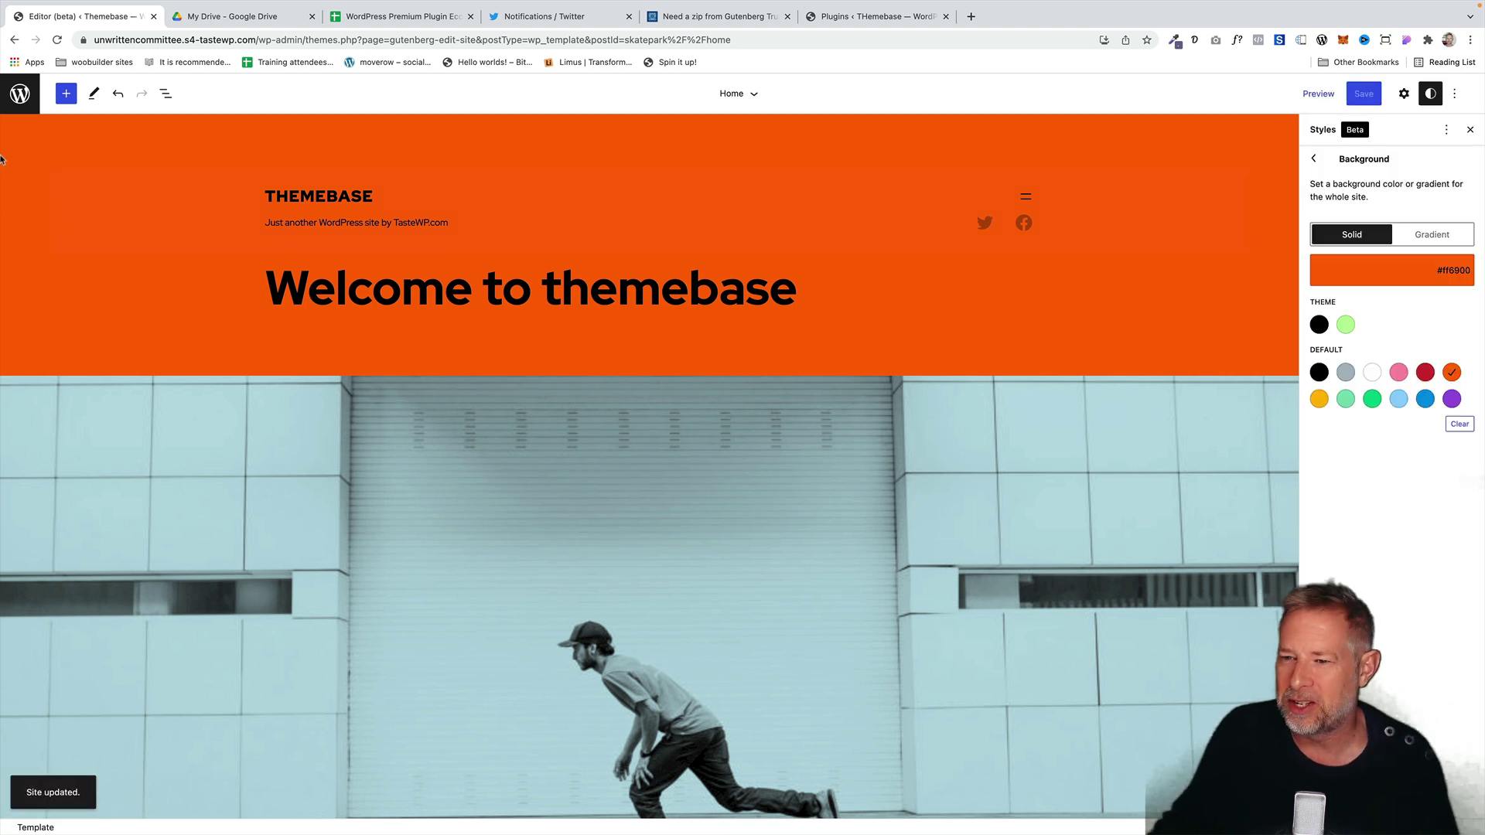
- Export the theme from the Options menu as edit-site-export (1).zip
left_click(23, 96)
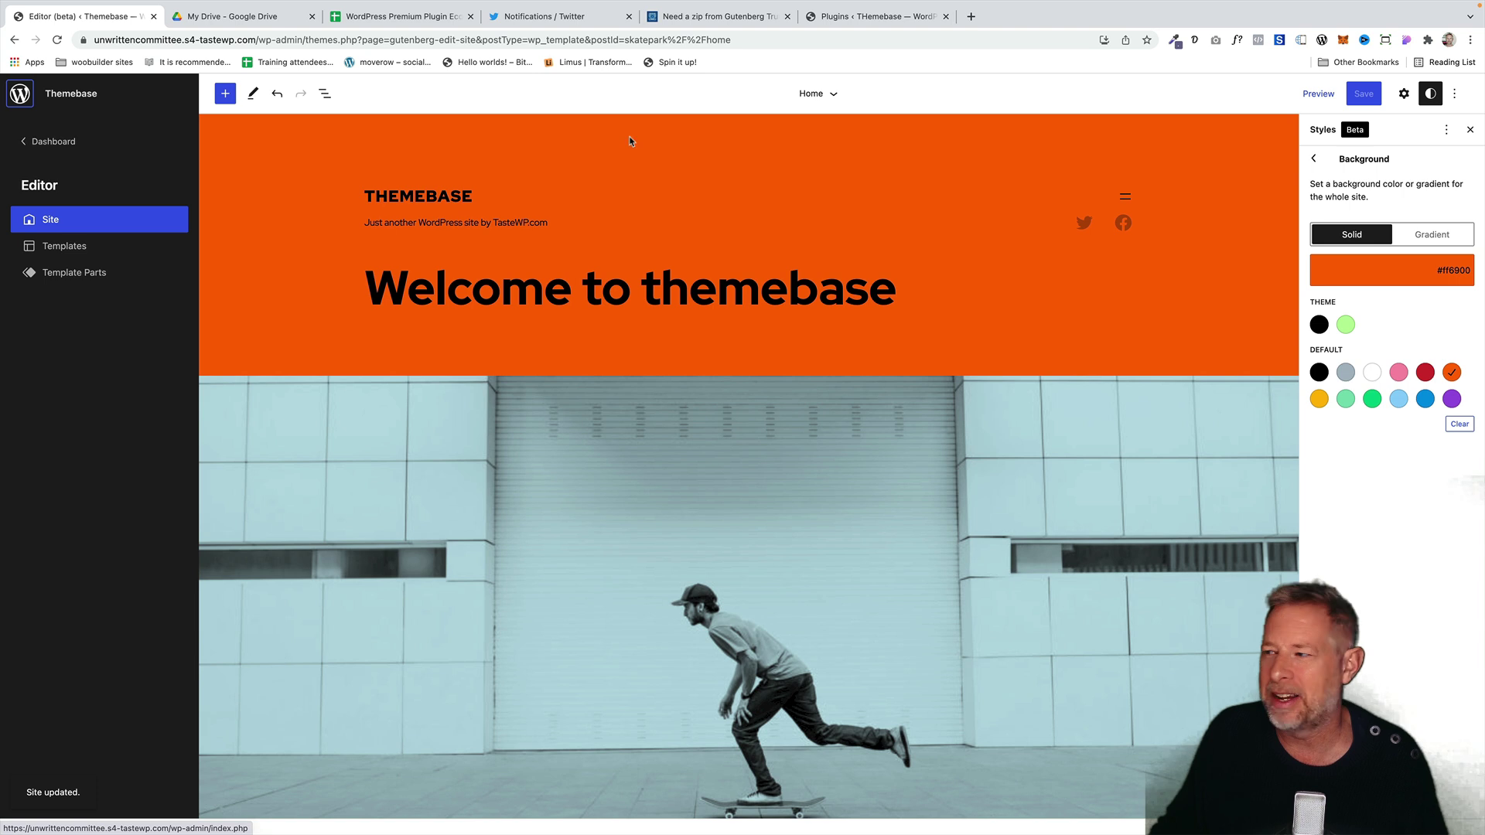
left_click(1454, 94)
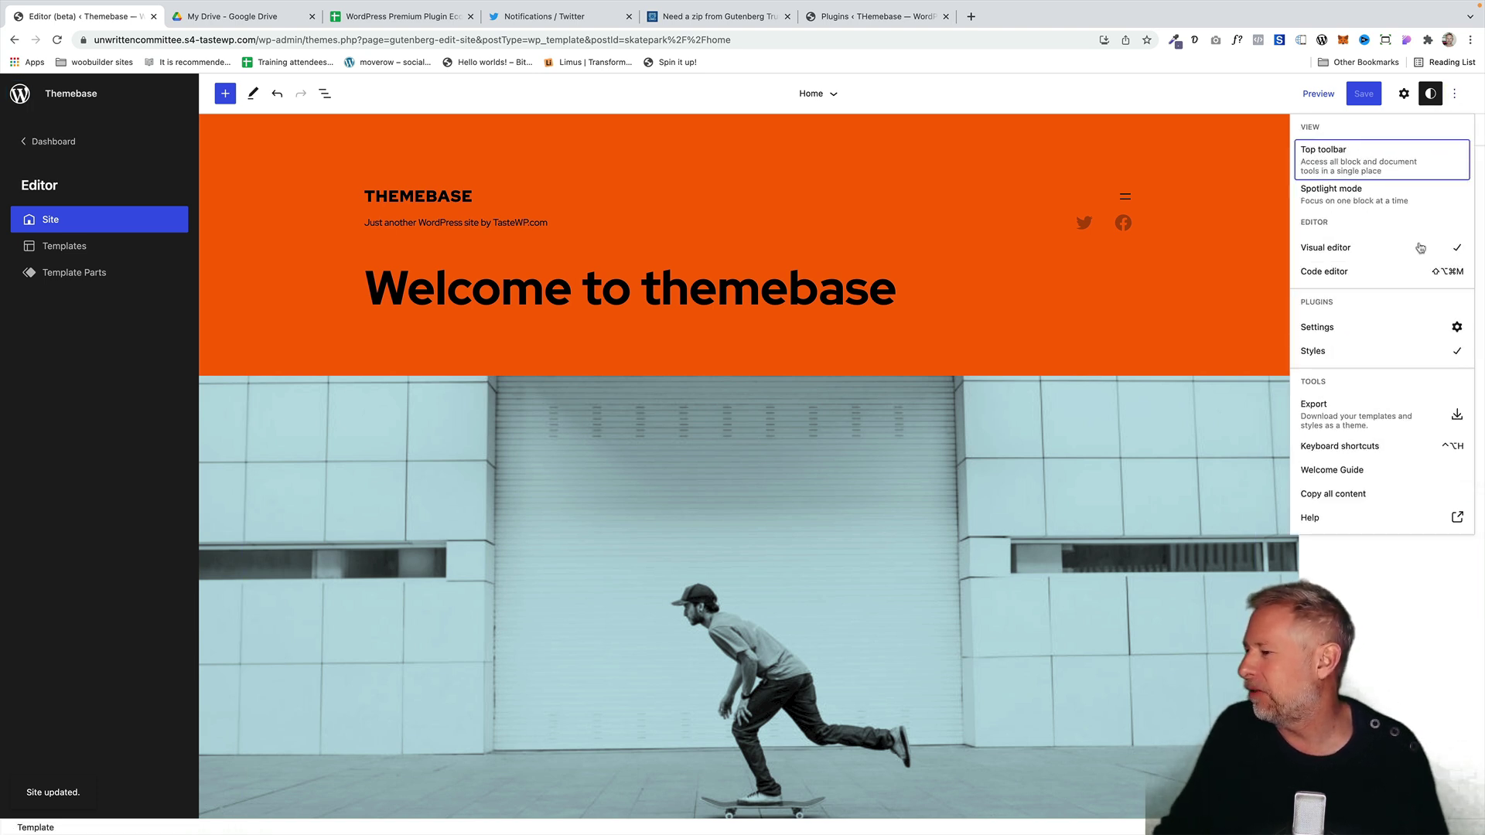
left_click(1350, 416)
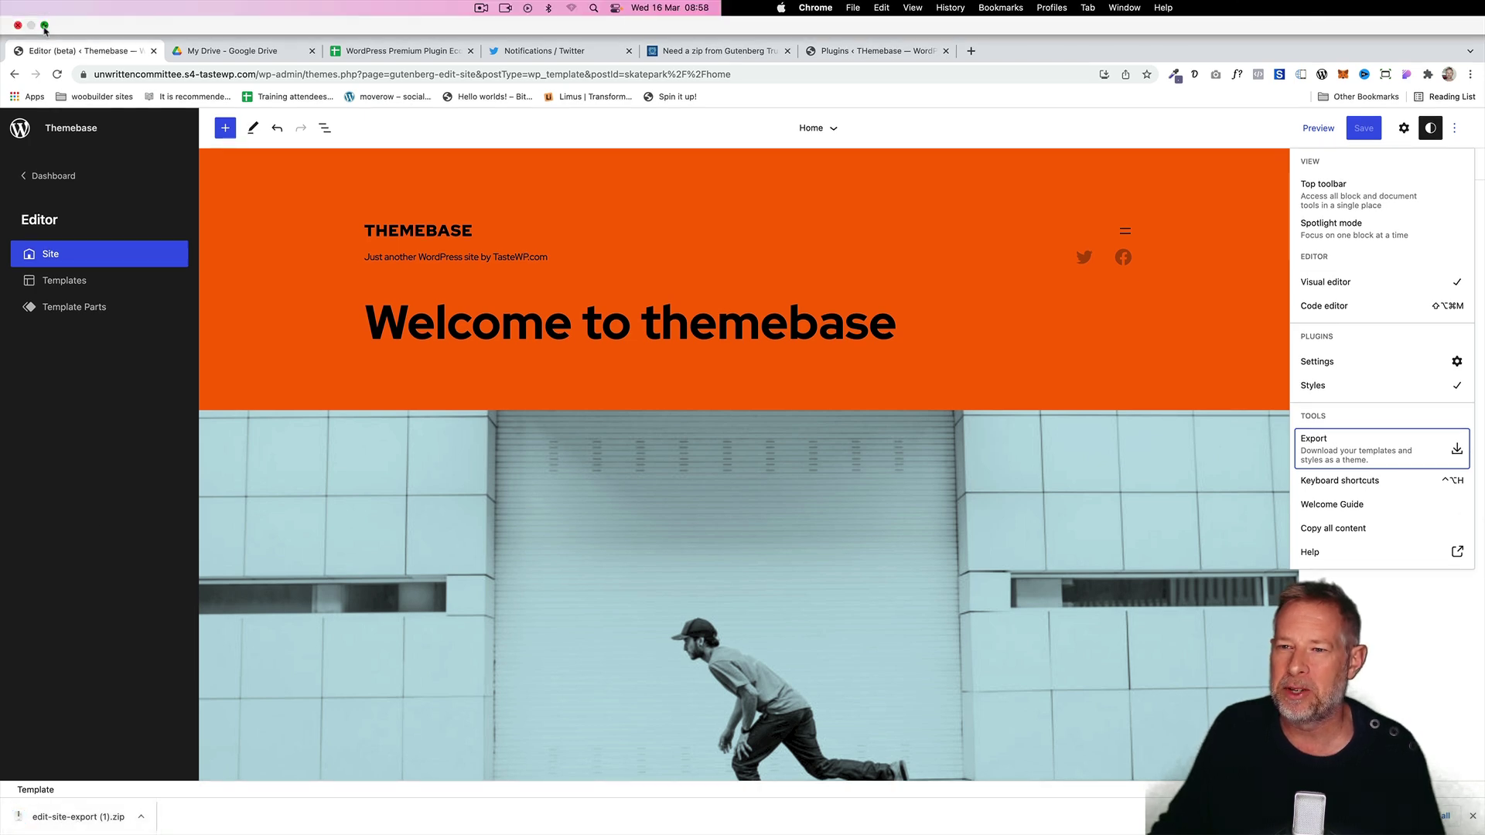
- Move the browser aside, then unzip the exported theme on the desktop and open its folder
left_click(44, 26)
left_click_drag(139, 31, 735, 31)
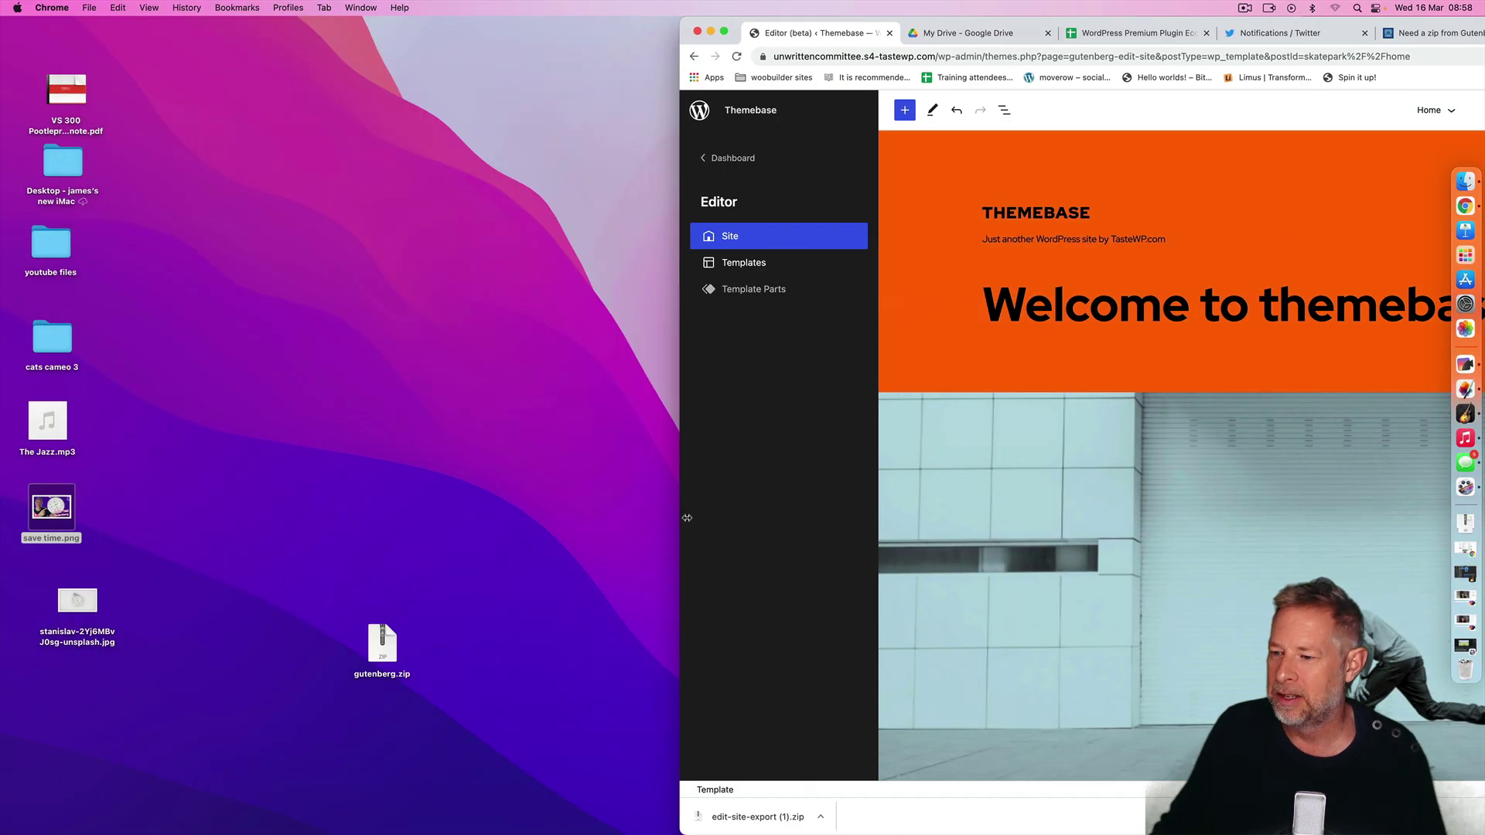
left_click_drag(346, 300, 345, 302)
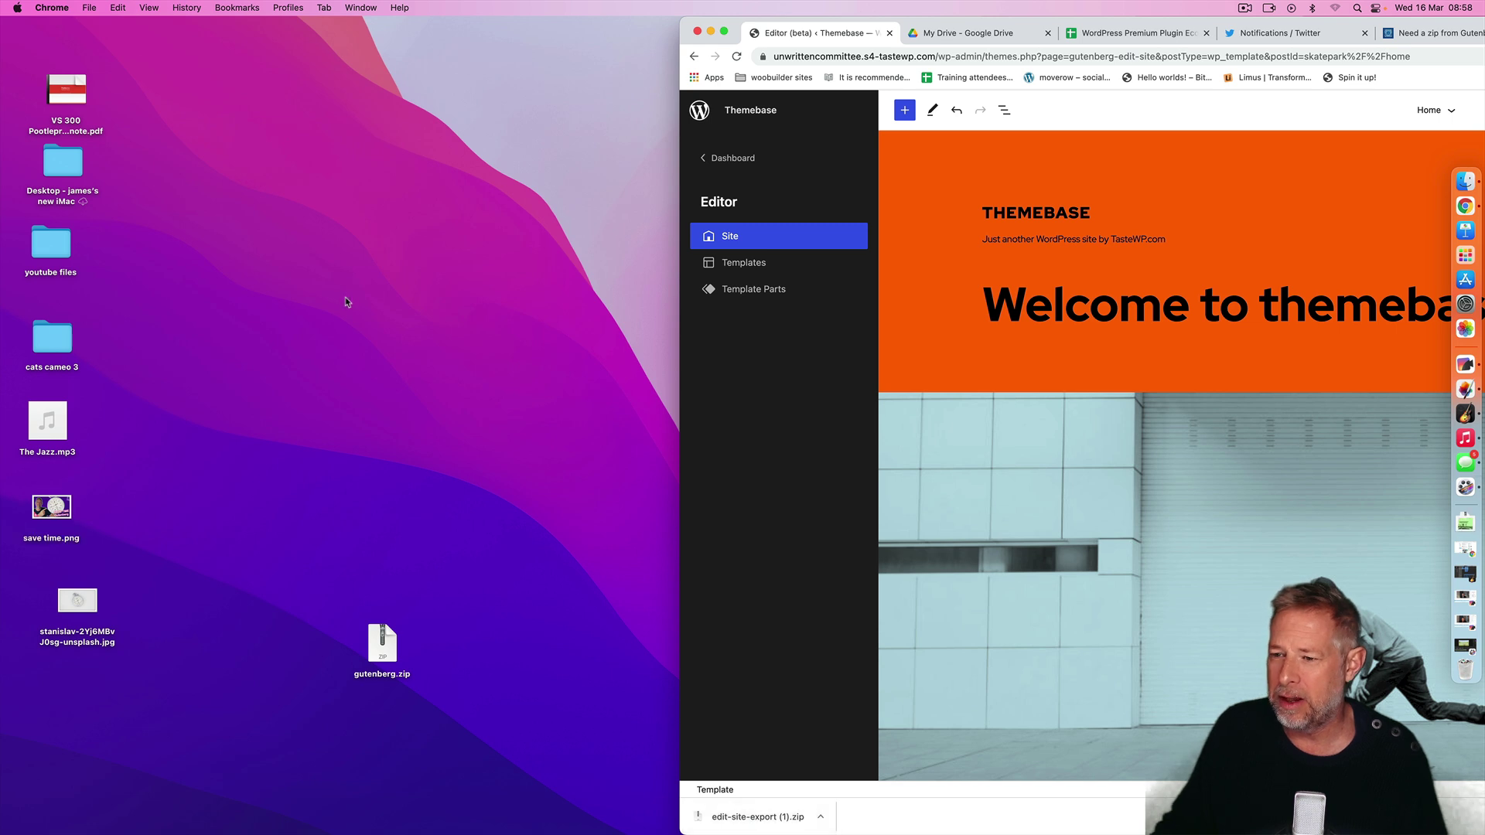
double_click(345, 306)
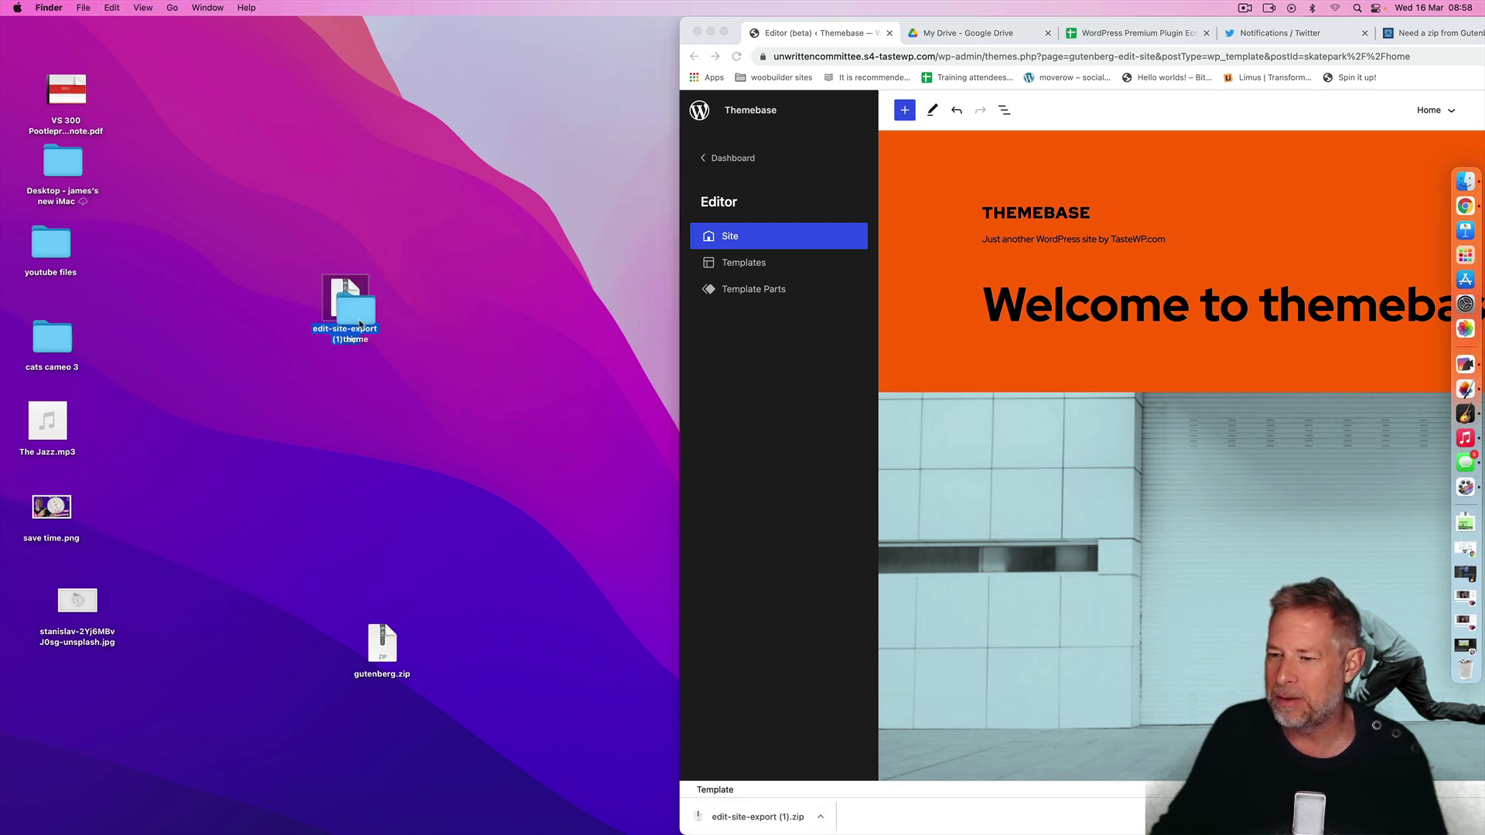
double_click(355, 309)
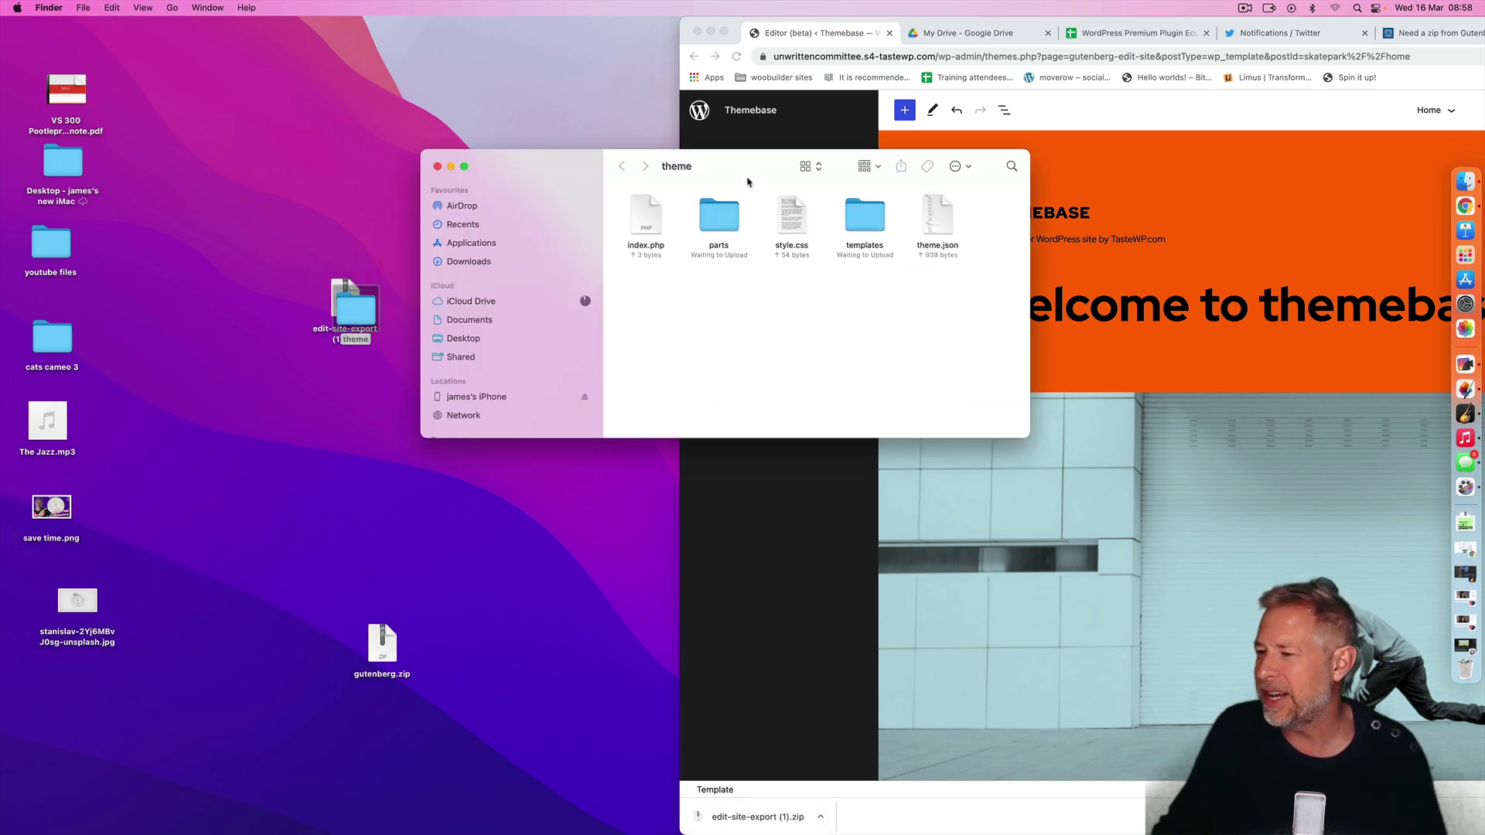
left_click_drag(749, 174, 418, 262)
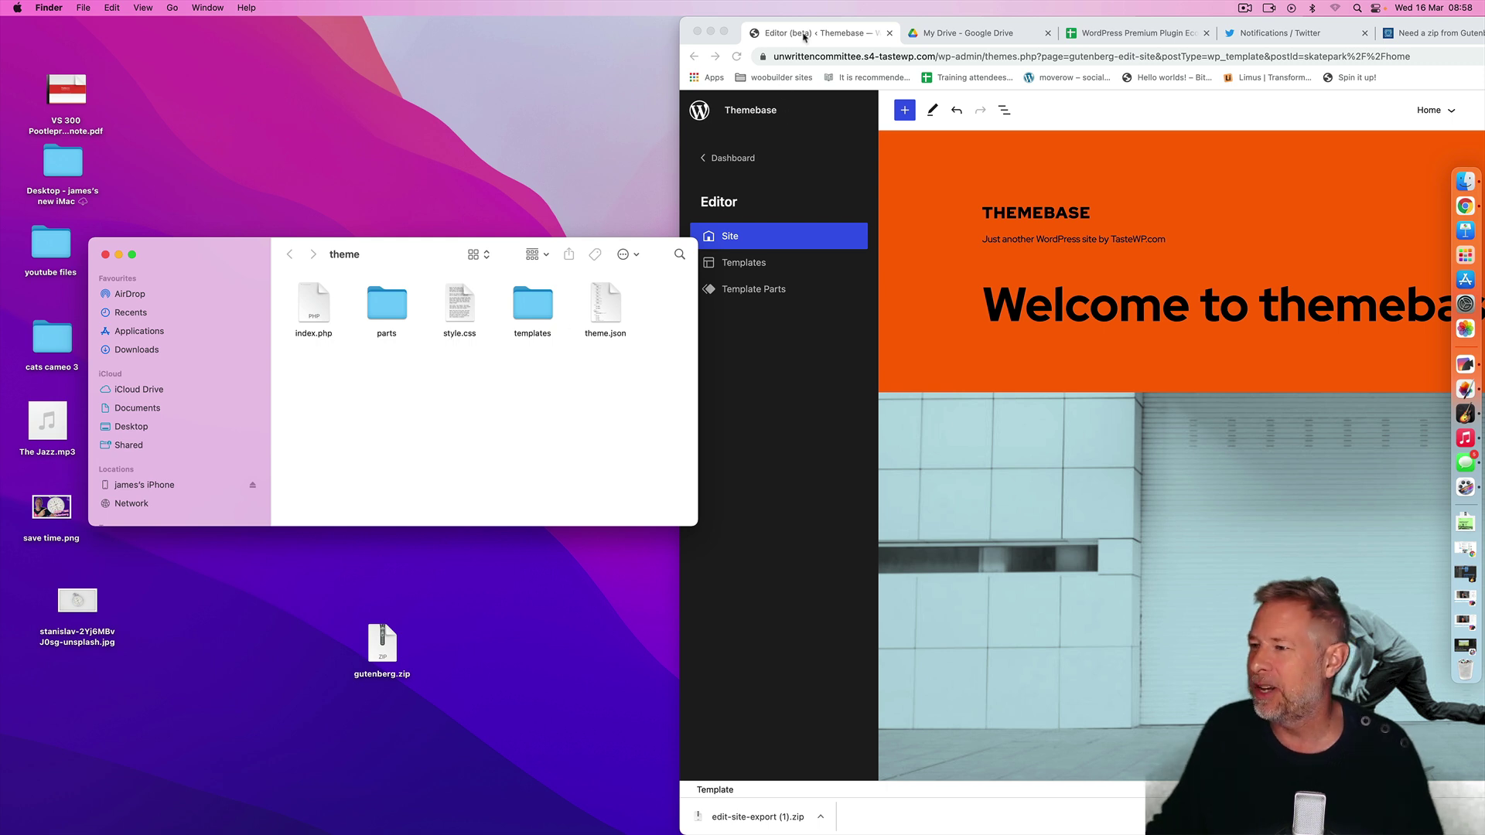
- In TextEdit, replace the Theme Name Skatepark in style.css with a new name and close it
left_click(455, 322)
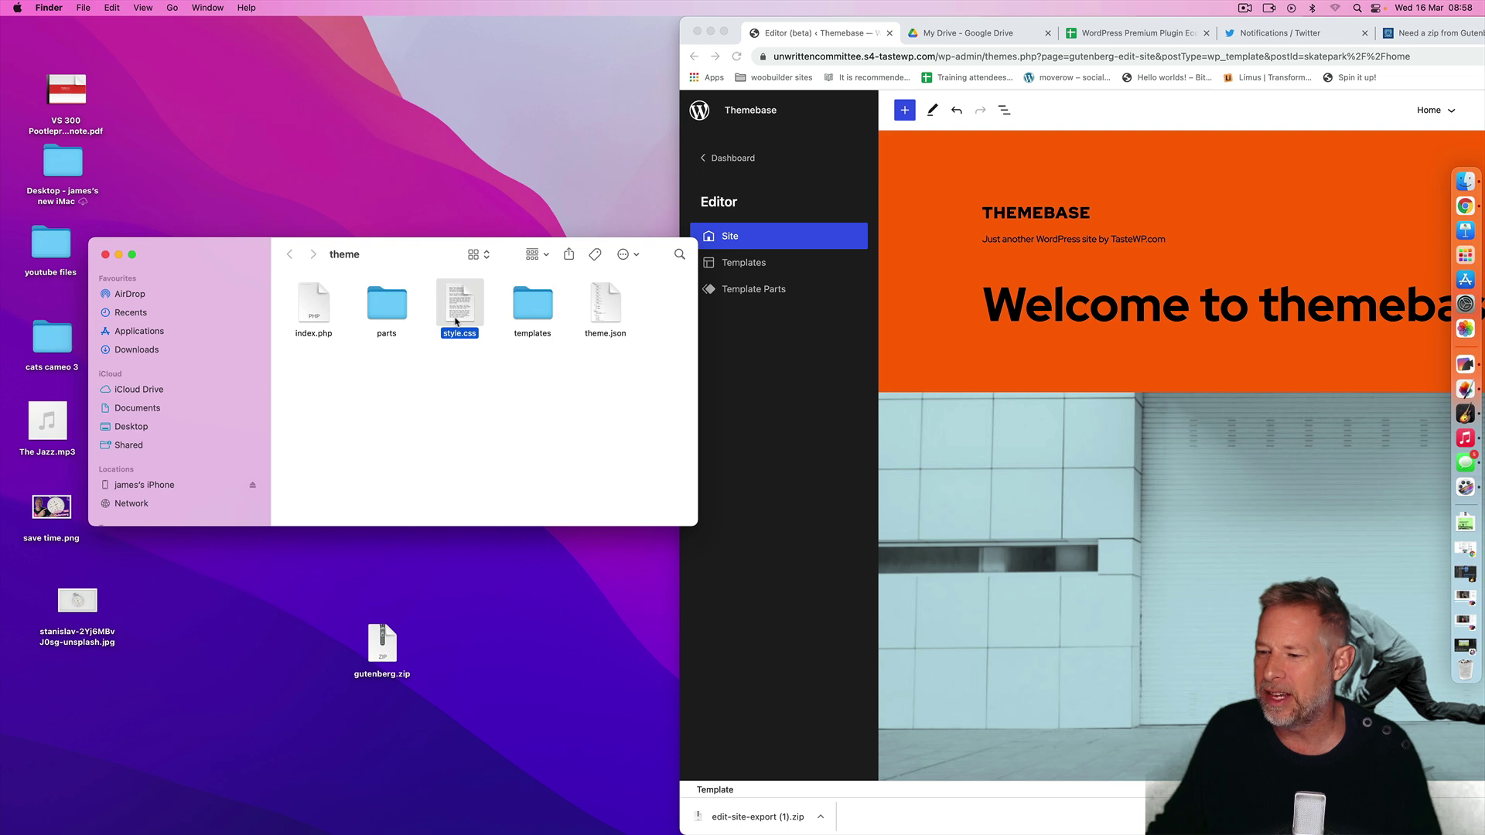
right_click(455, 322)
mouse_move(487, 339)
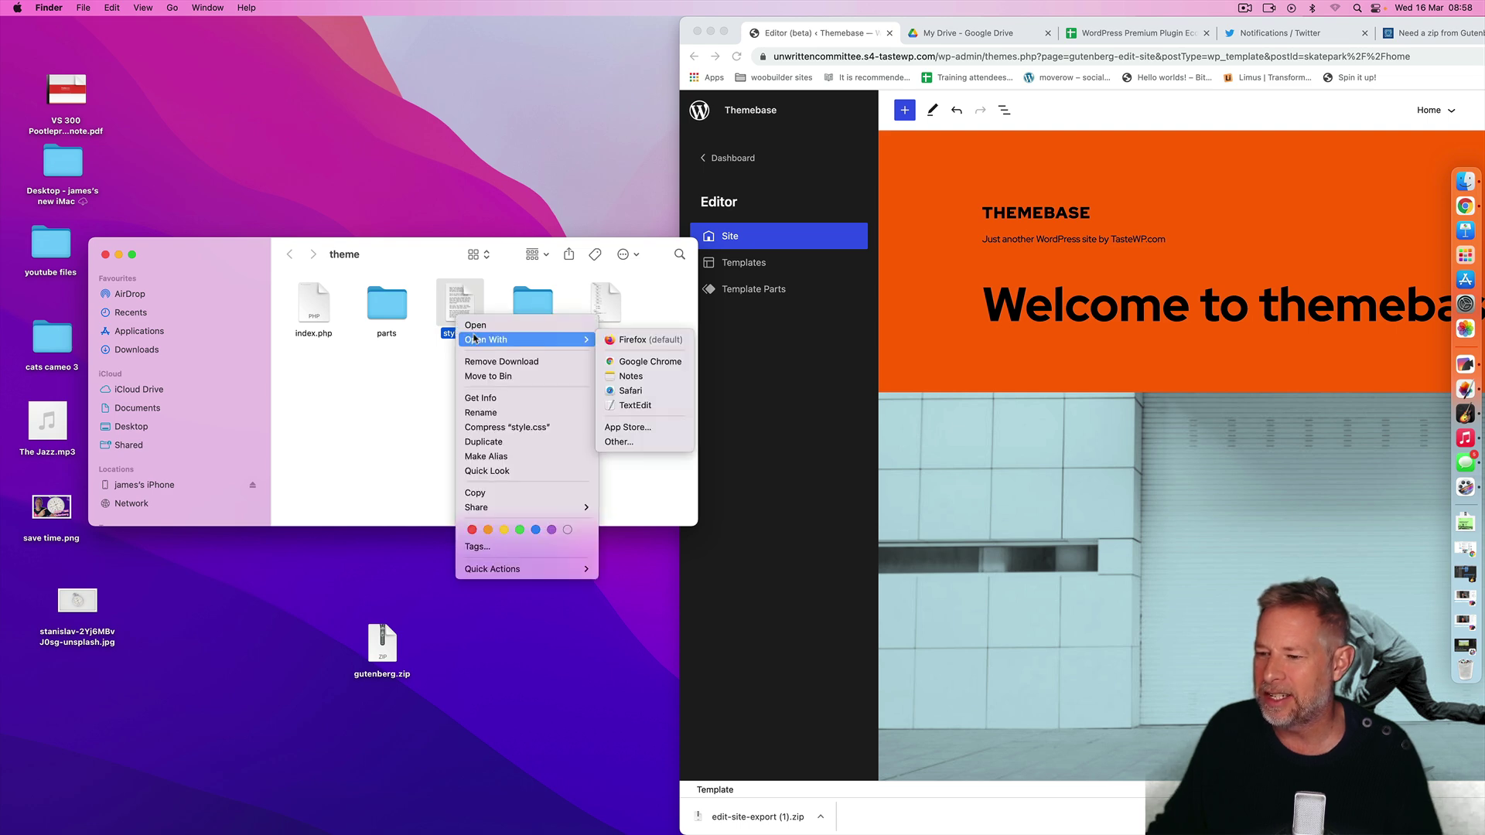
left_click(623, 405)
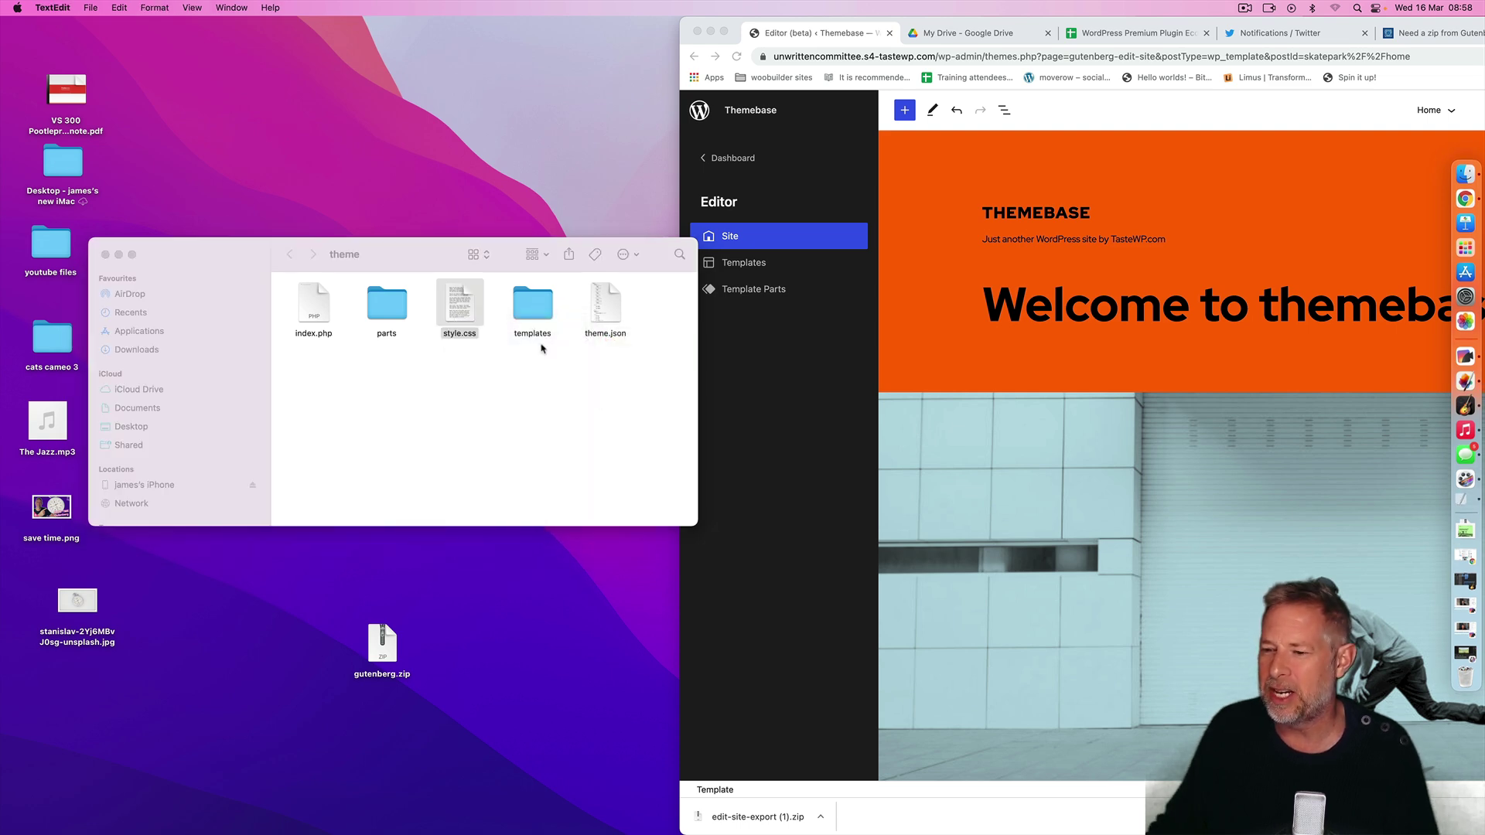
double_click(255, 91)
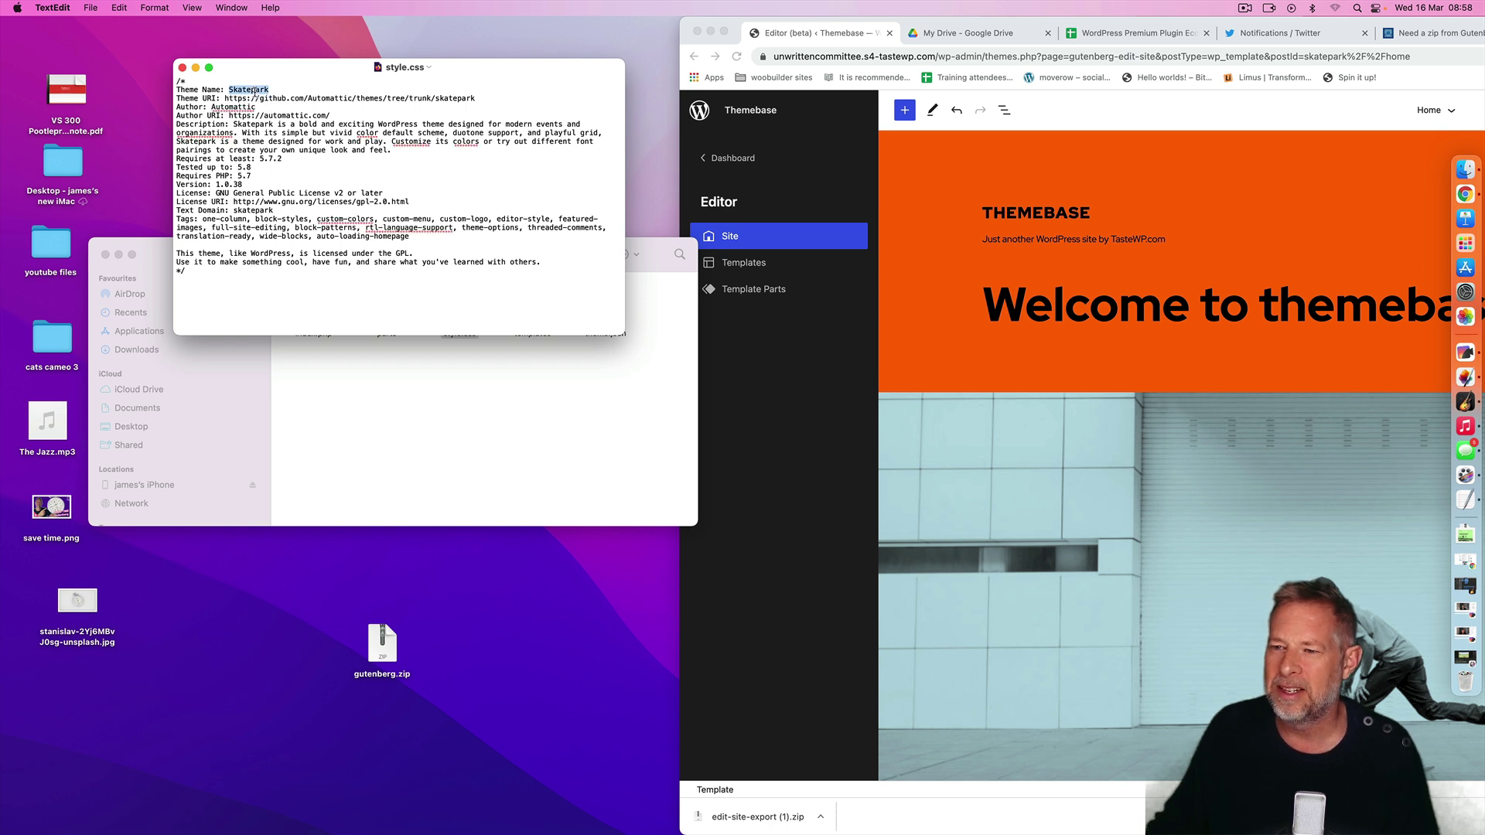
type("Jami")
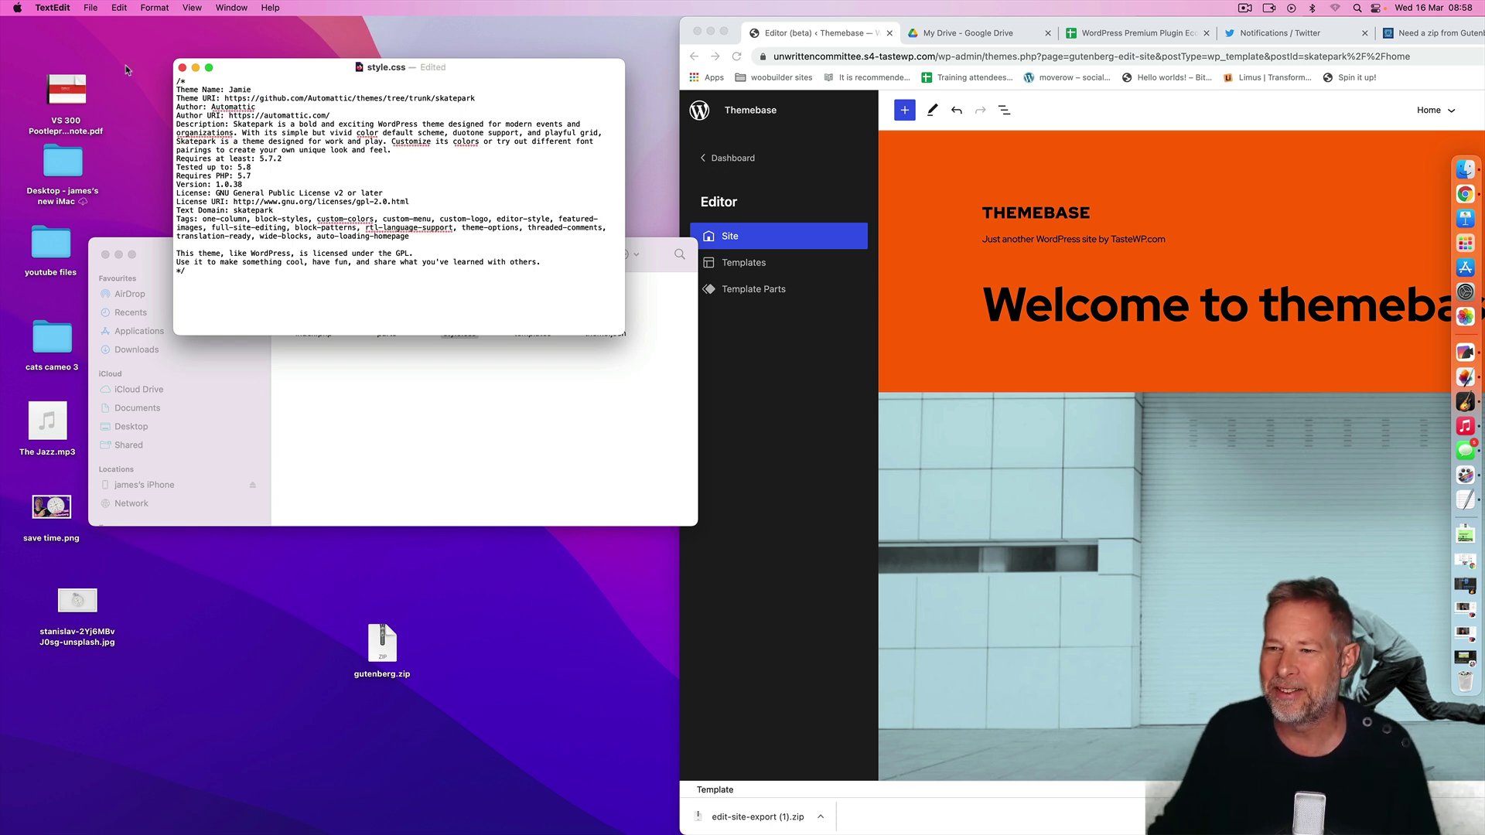
left_click(181, 69)
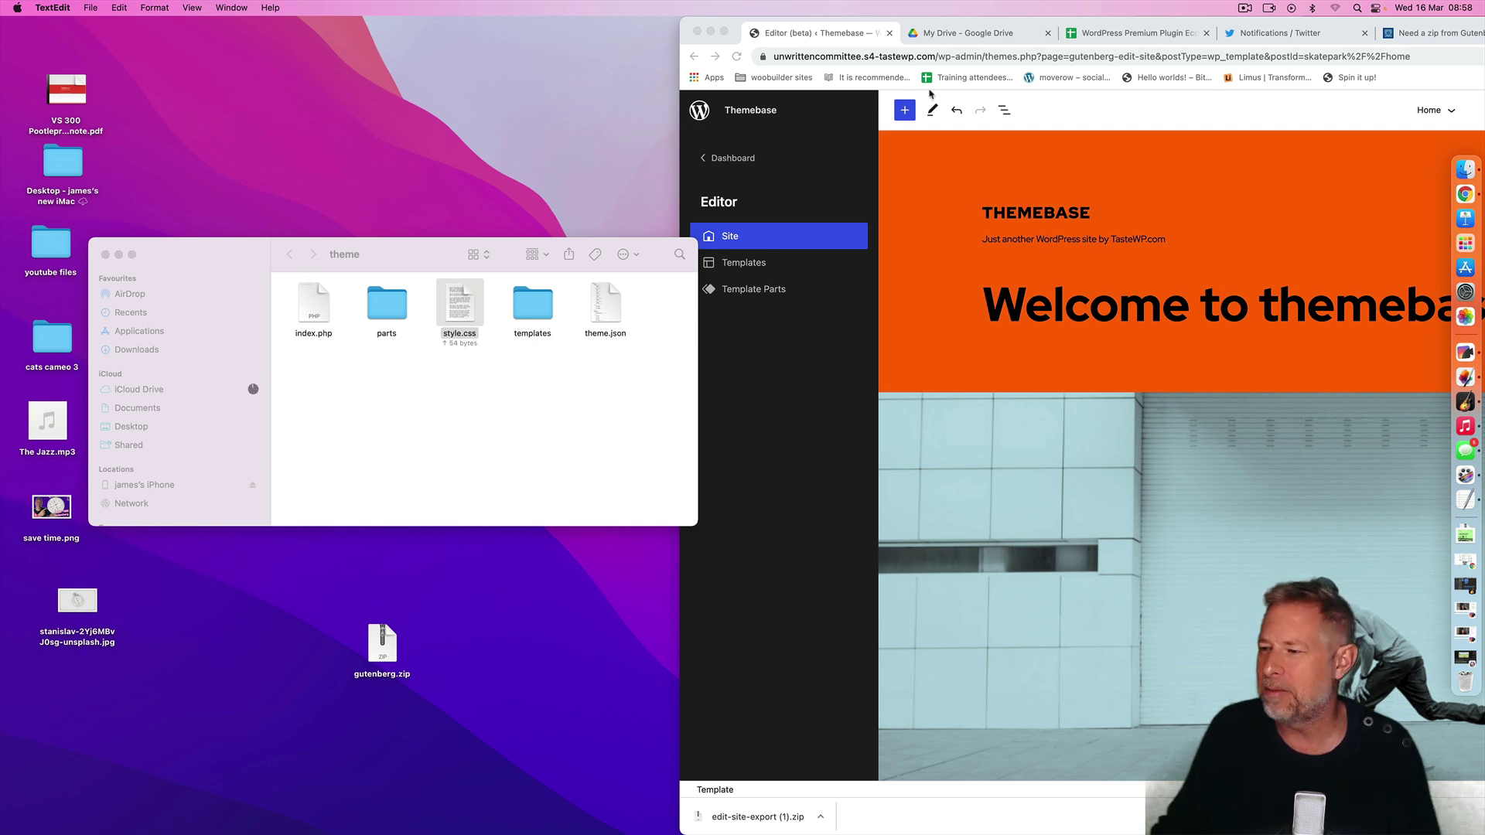
double_click(973, 33)
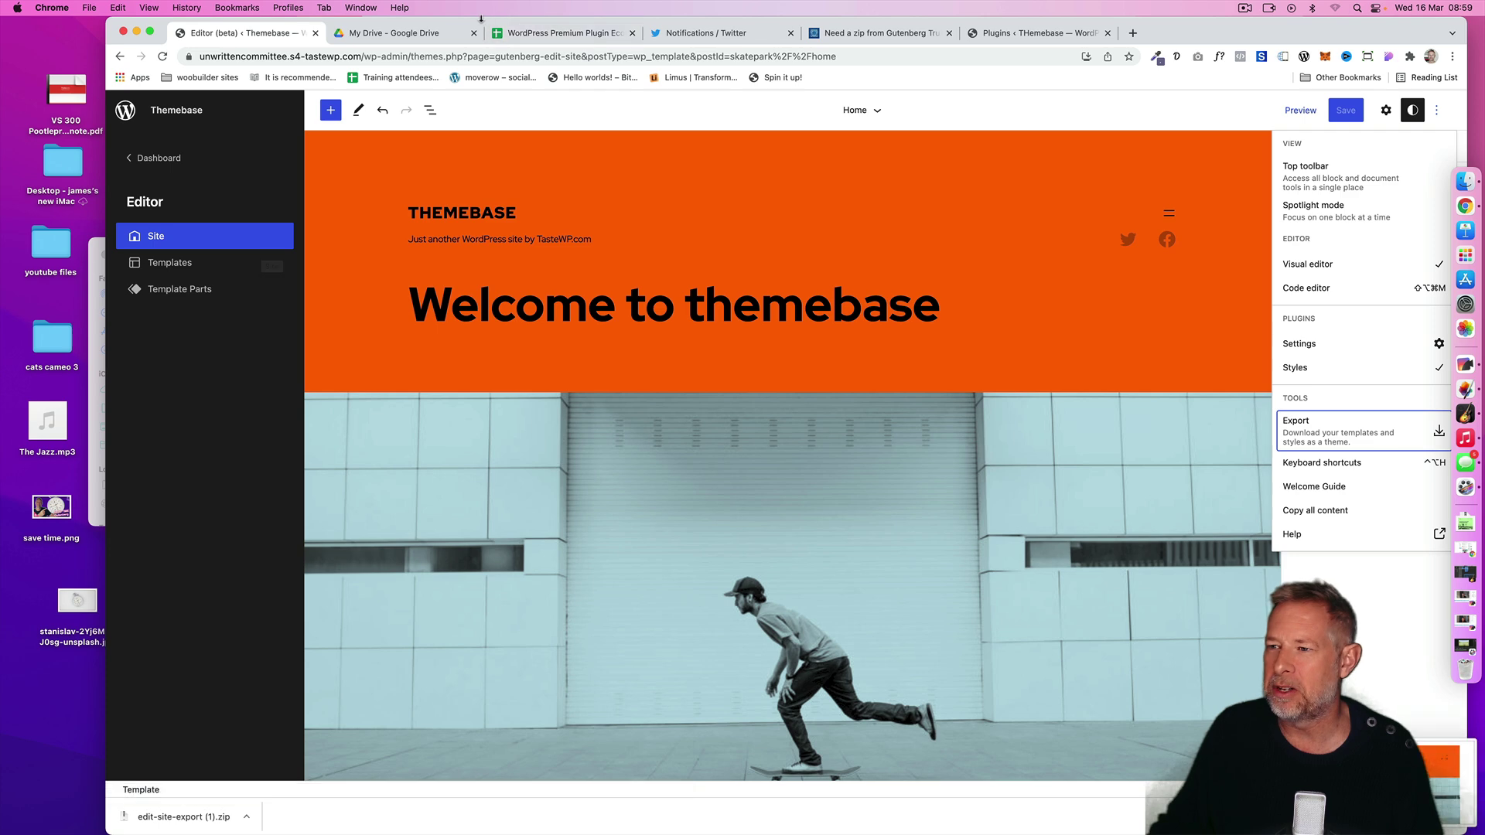
- Drop the latest site screenshot into the theme folder and rename it to screenshot in Preview
left_click_drag(542, 35, 676, 565)
left_click_drag(1393, 766, 448, 410)
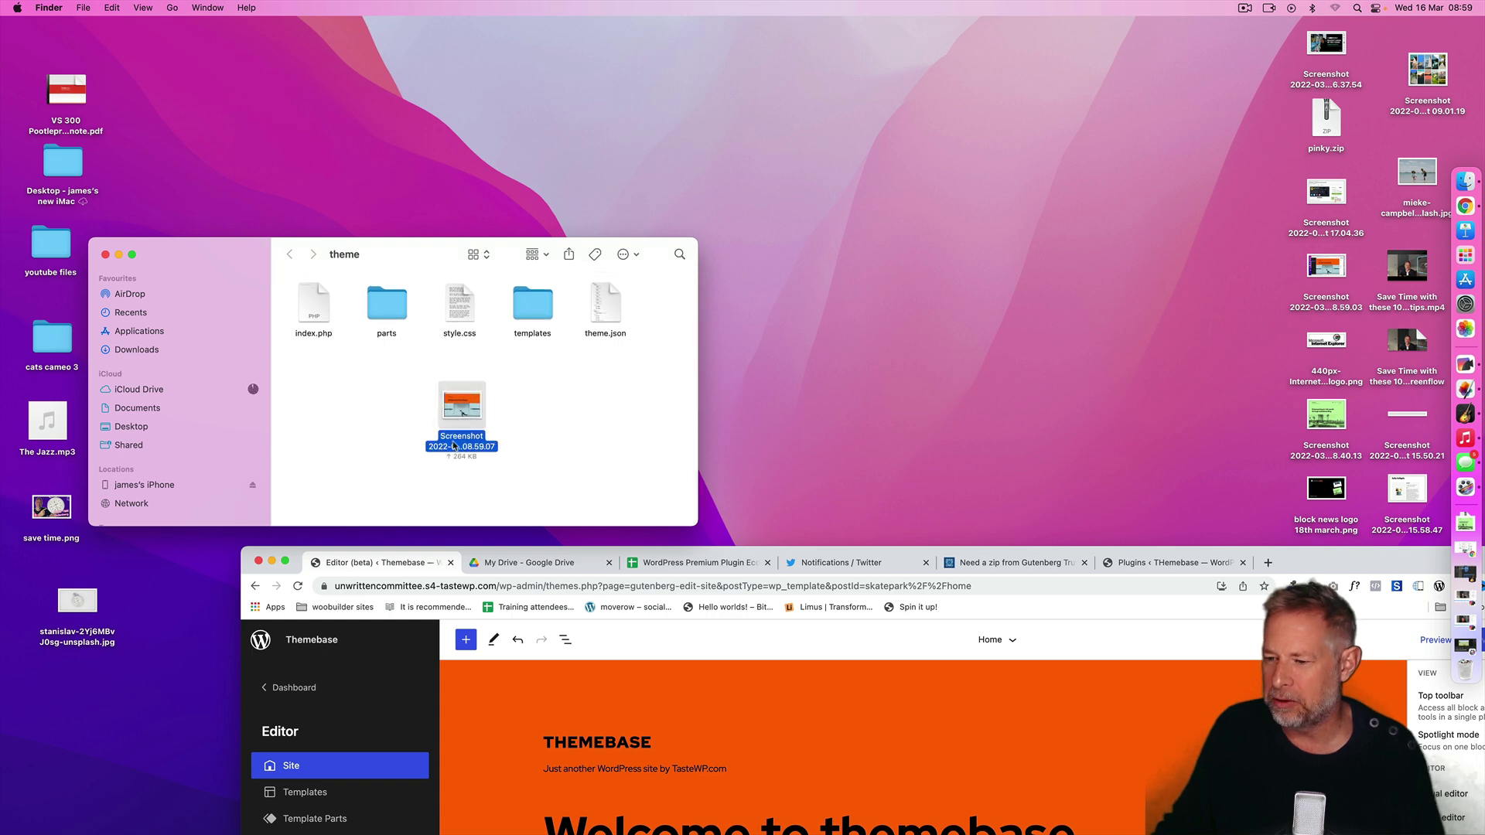
double_click(456, 429)
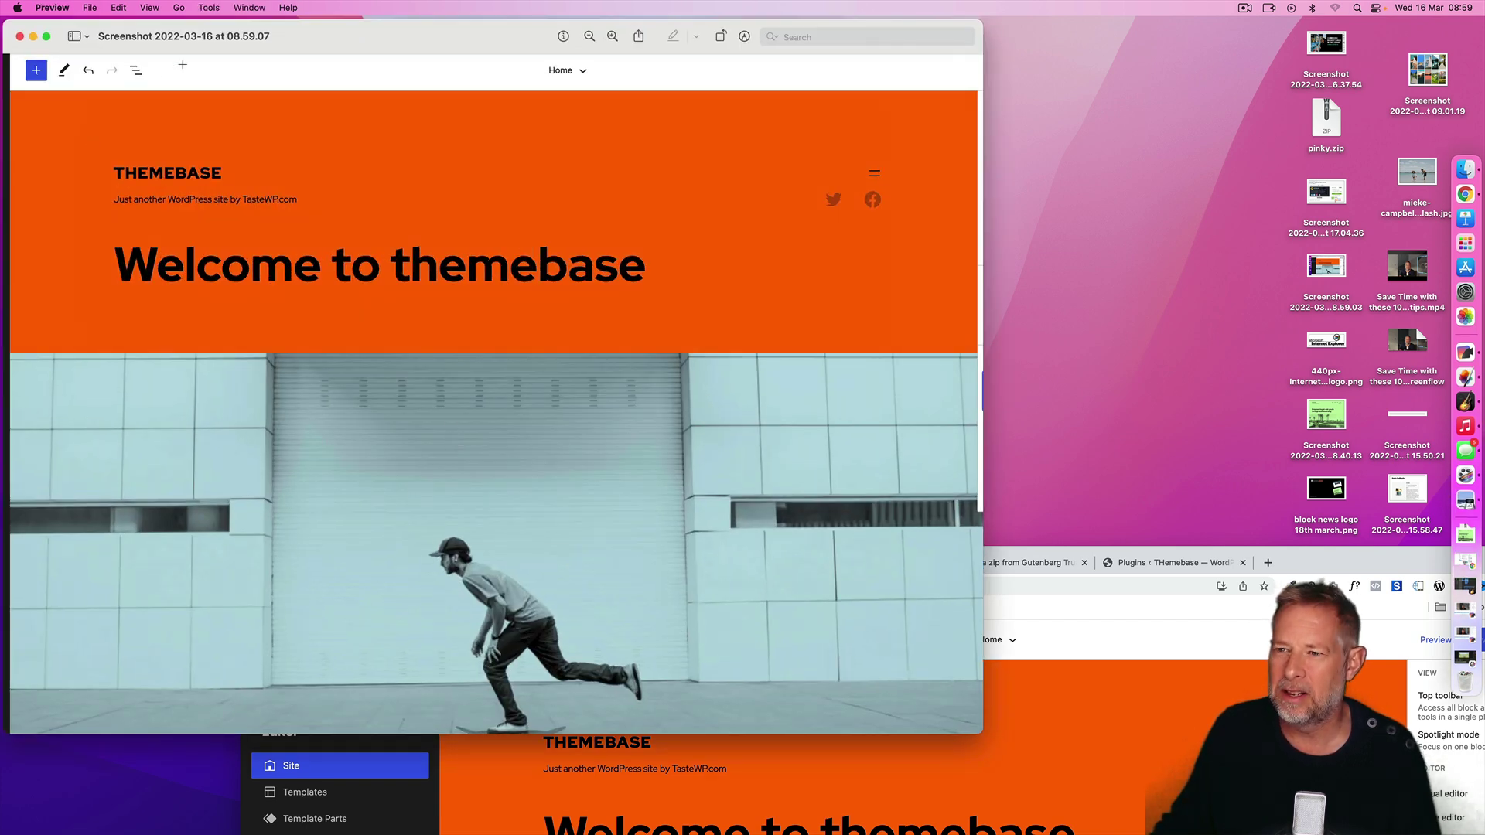
left_click(191, 36)
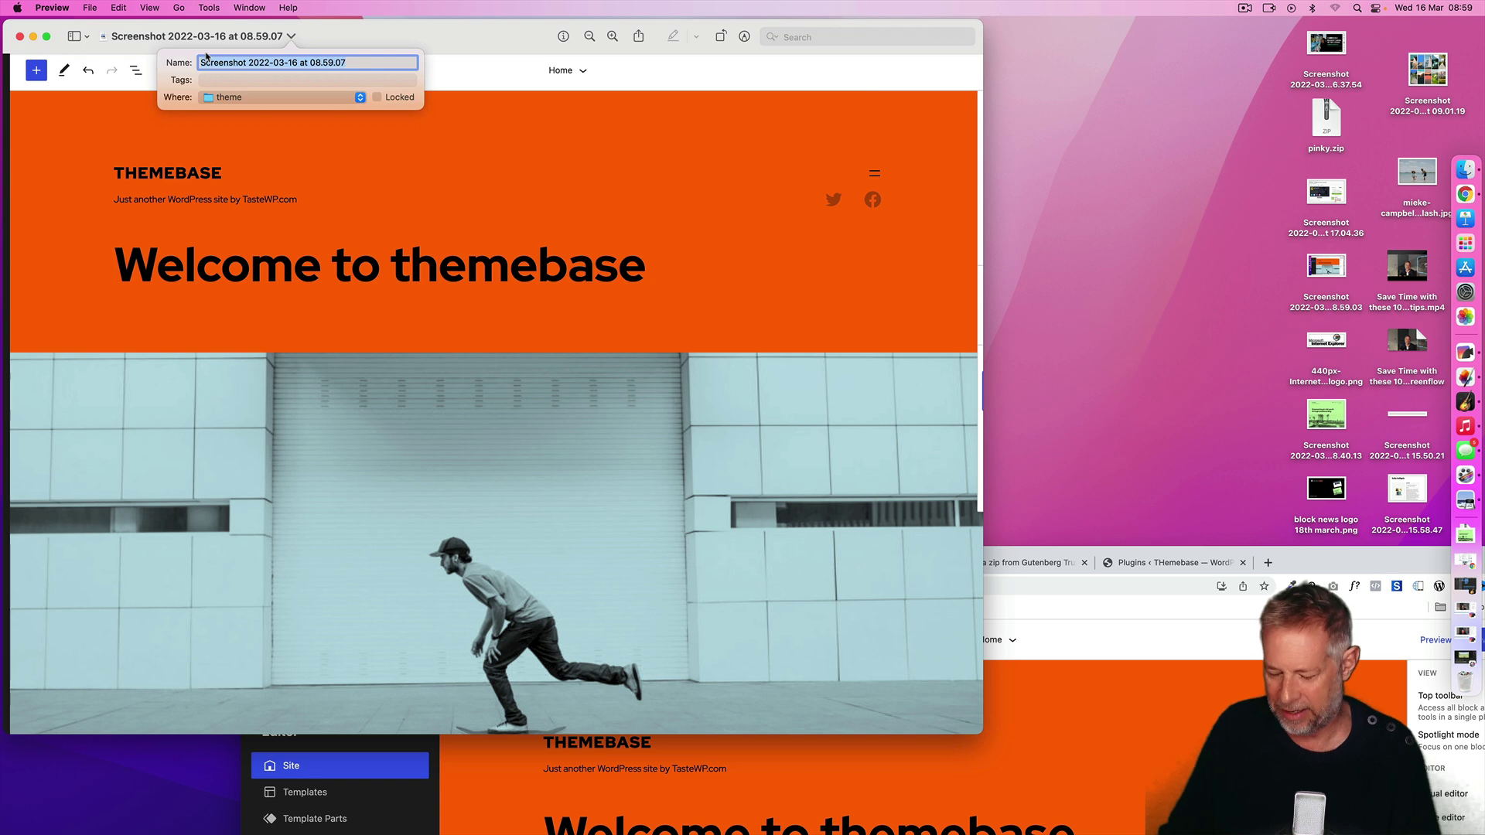
type("screensho")
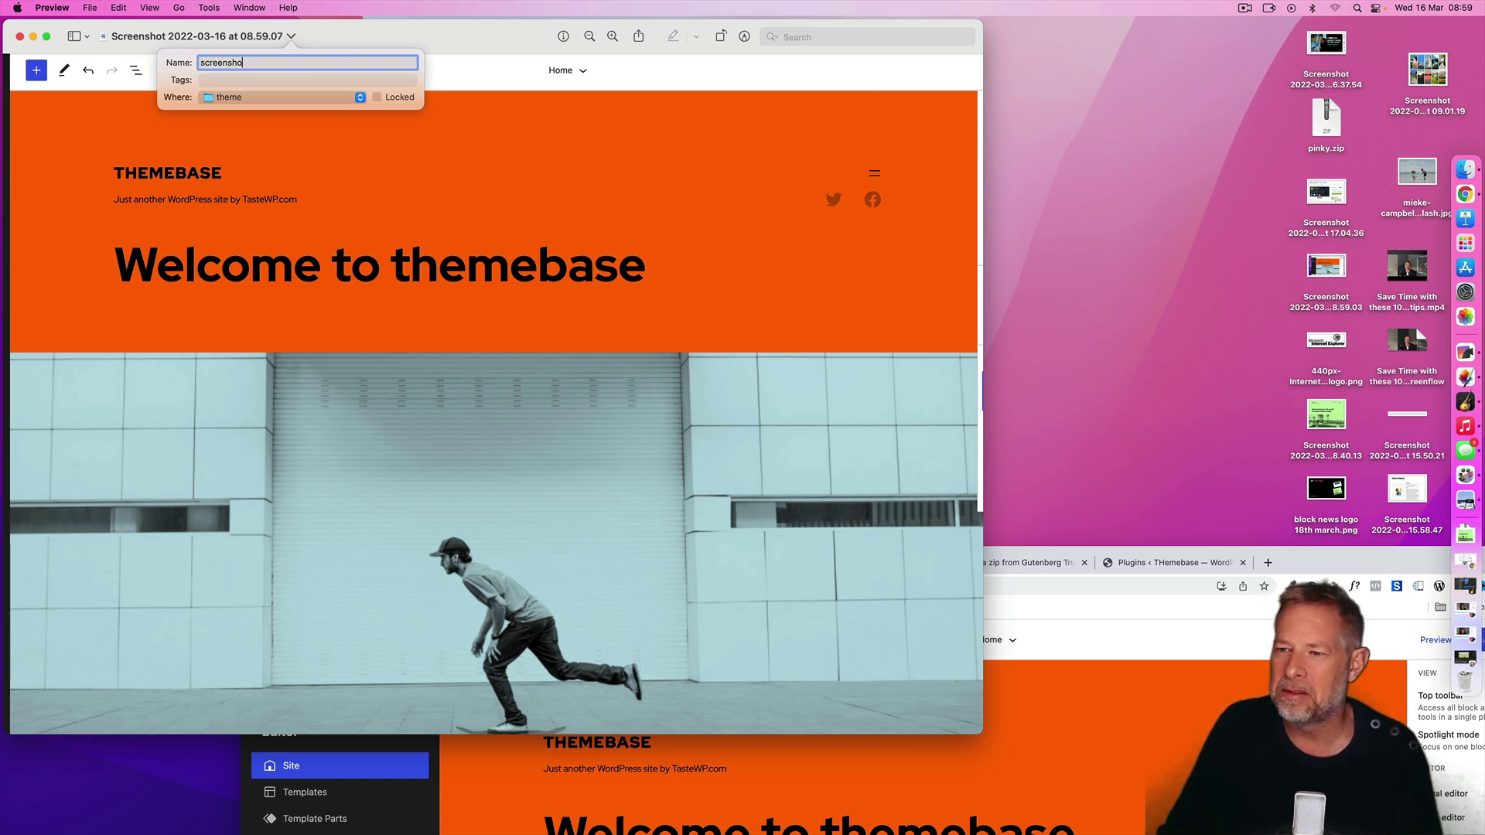
type("t")
key("Return")
left_click(19, 39)
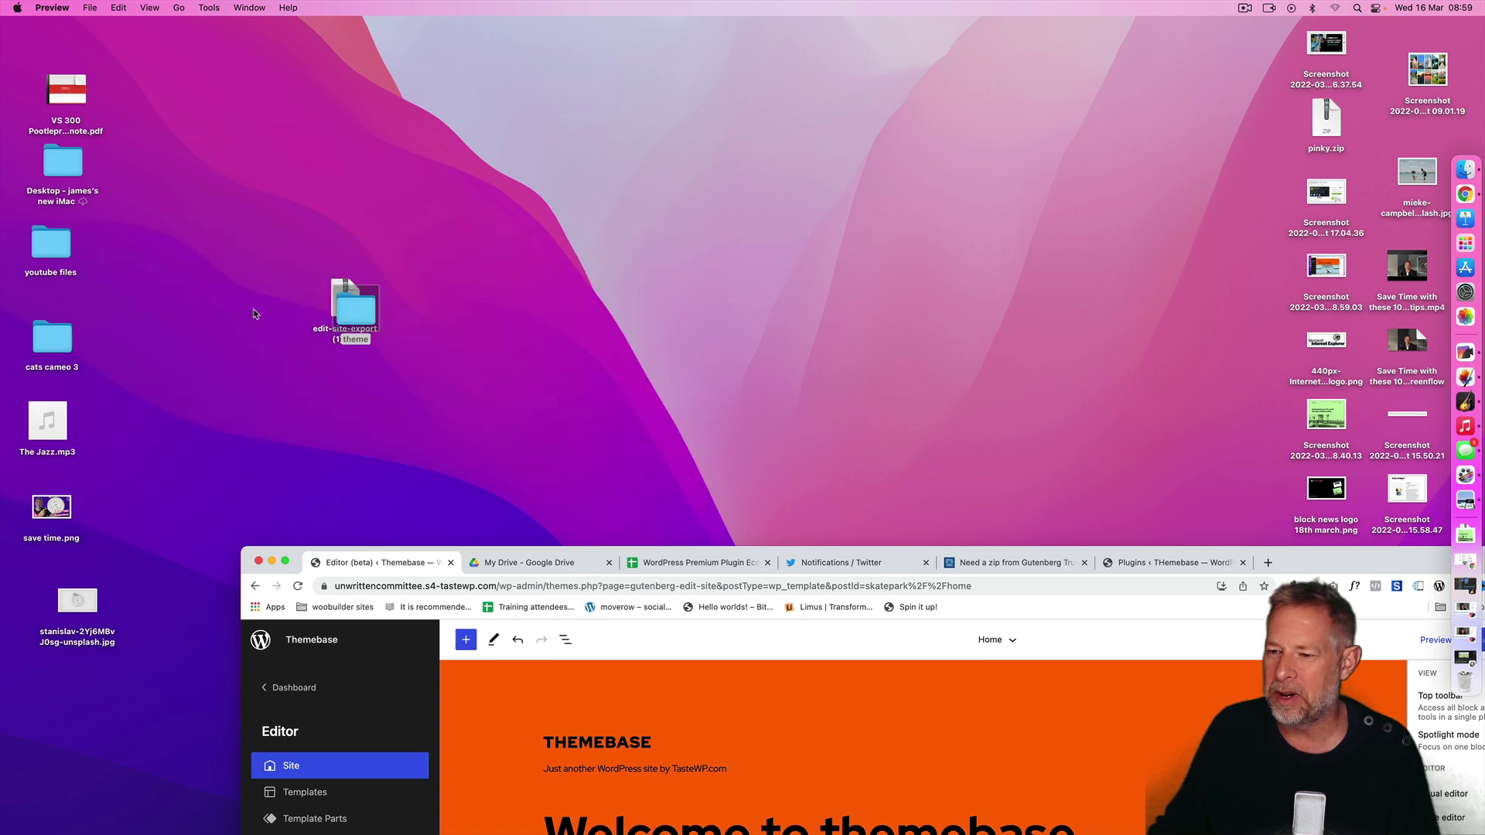
- Rename the theme folder to the new theme name and bring the browser window back up
right_click(540, 246)
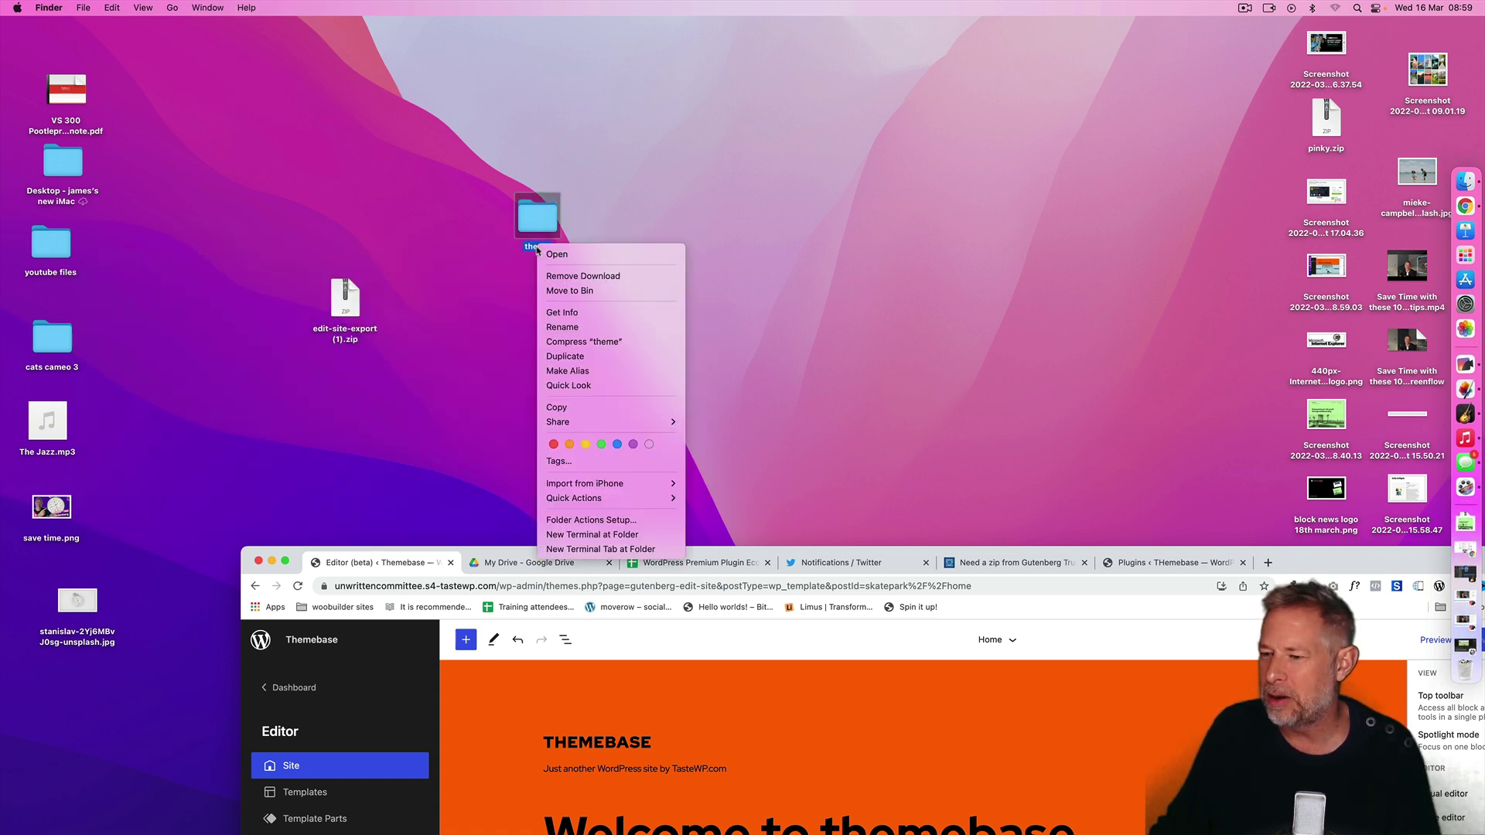
left_click(533, 252)
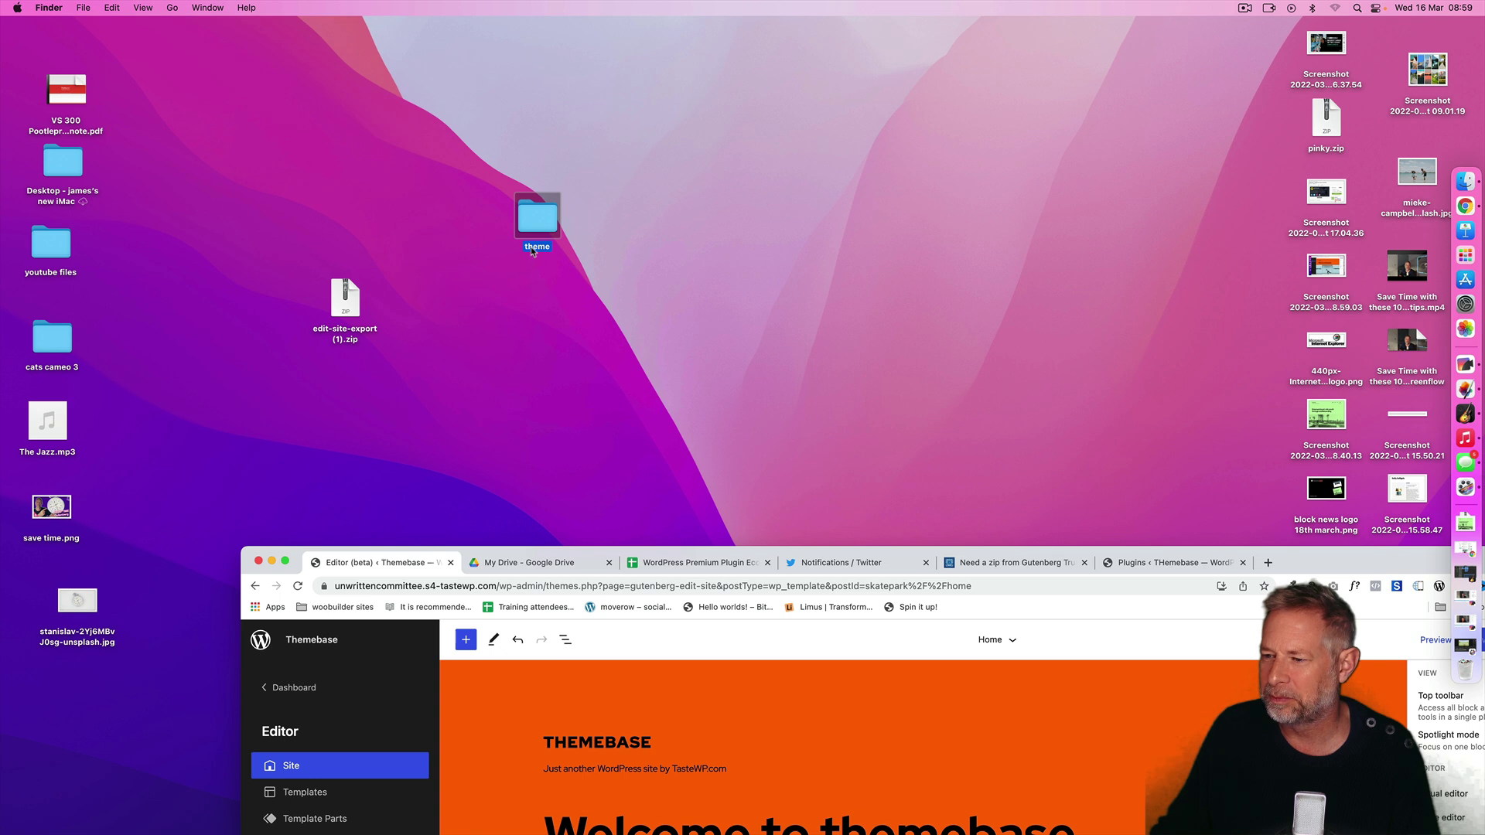
left_click(533, 250)
type("jamie")
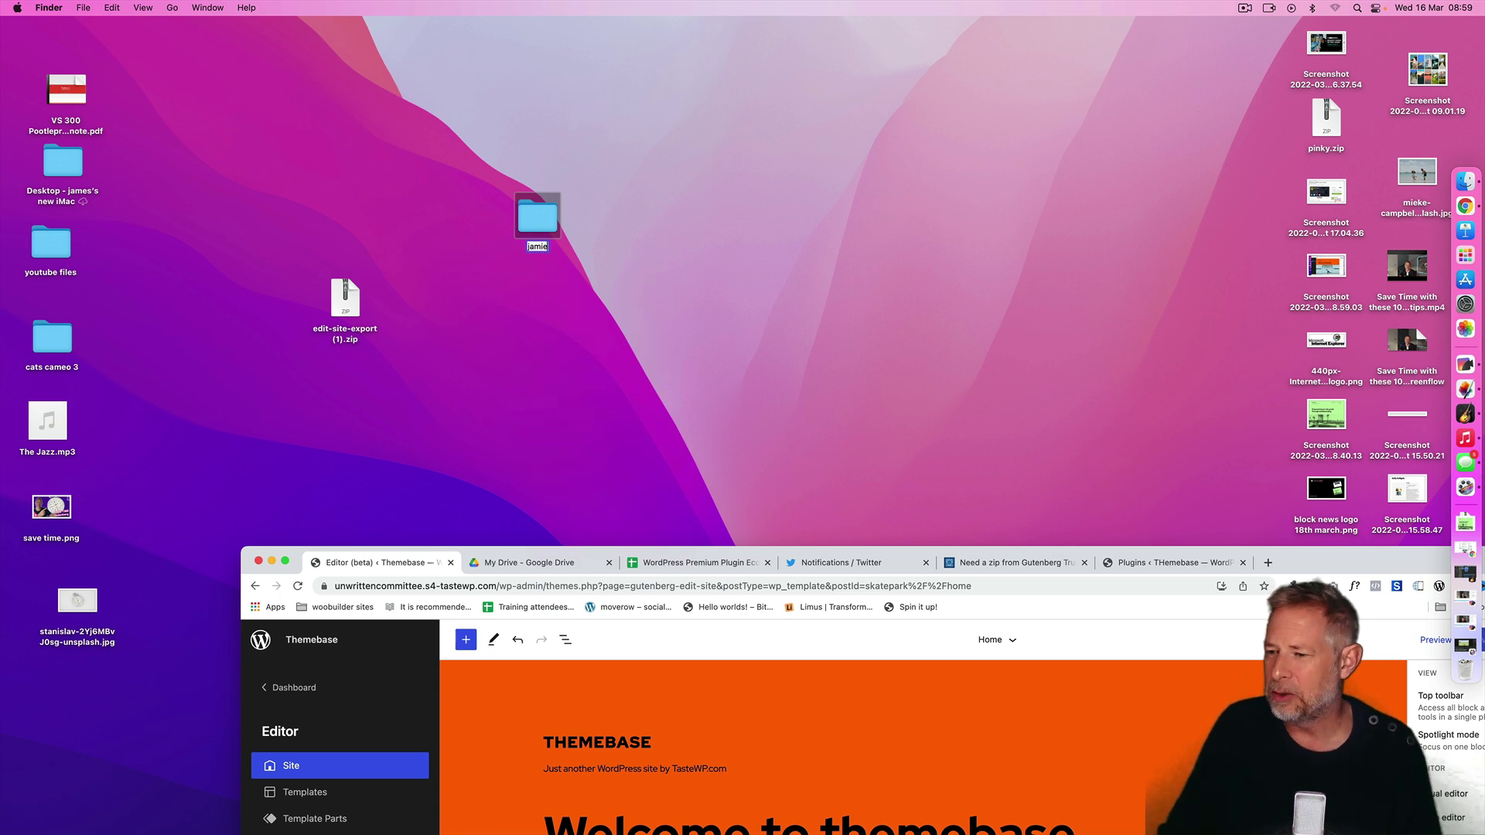
right_click(551, 222)
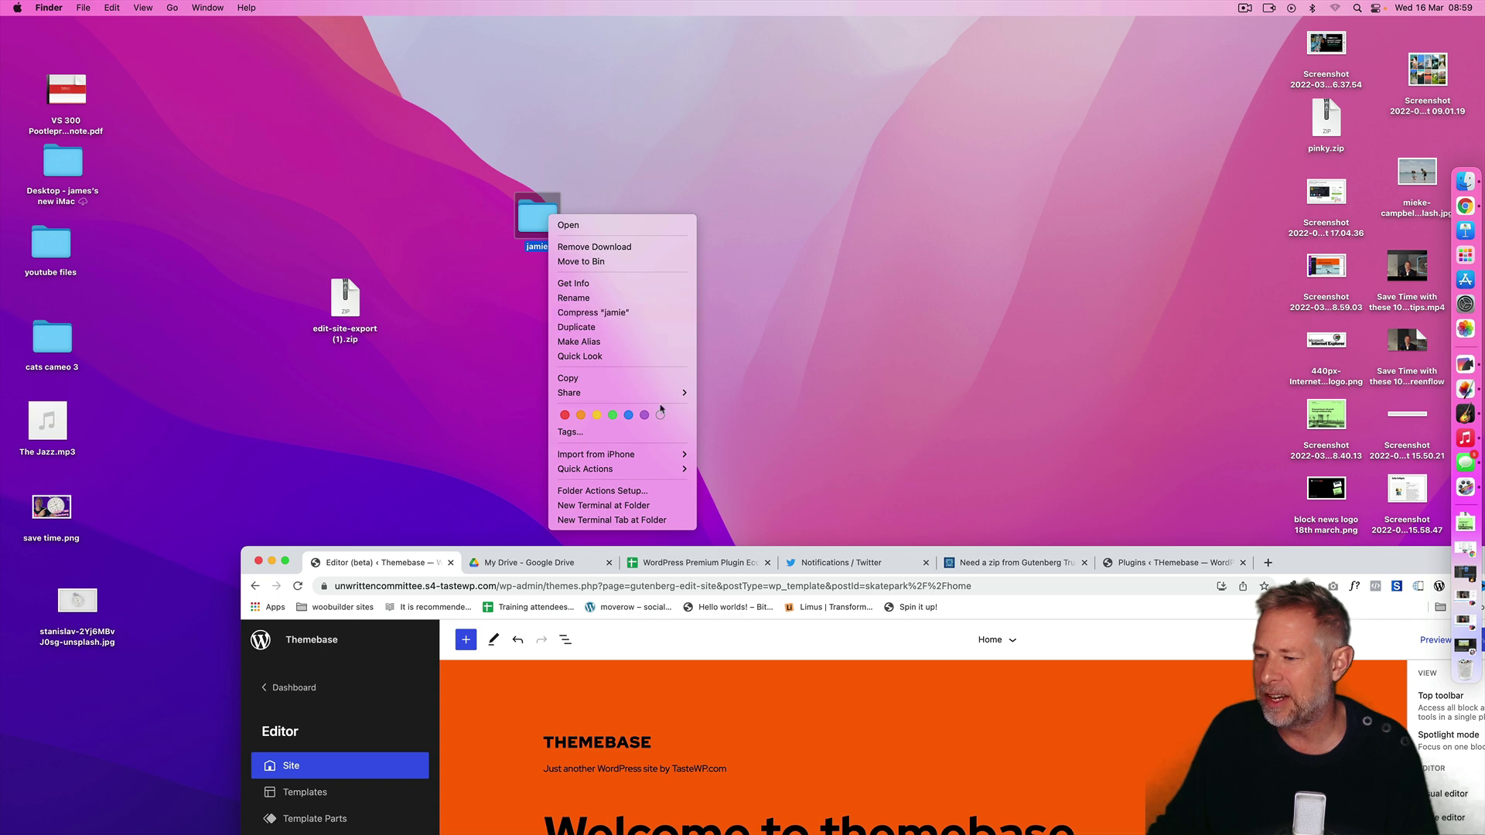
left_click(917, 522)
left_click_drag(924, 551, 737, 38)
- Upload and install the renamed theme zip under Appearance > Themes > Add New
left_click(116, 175)
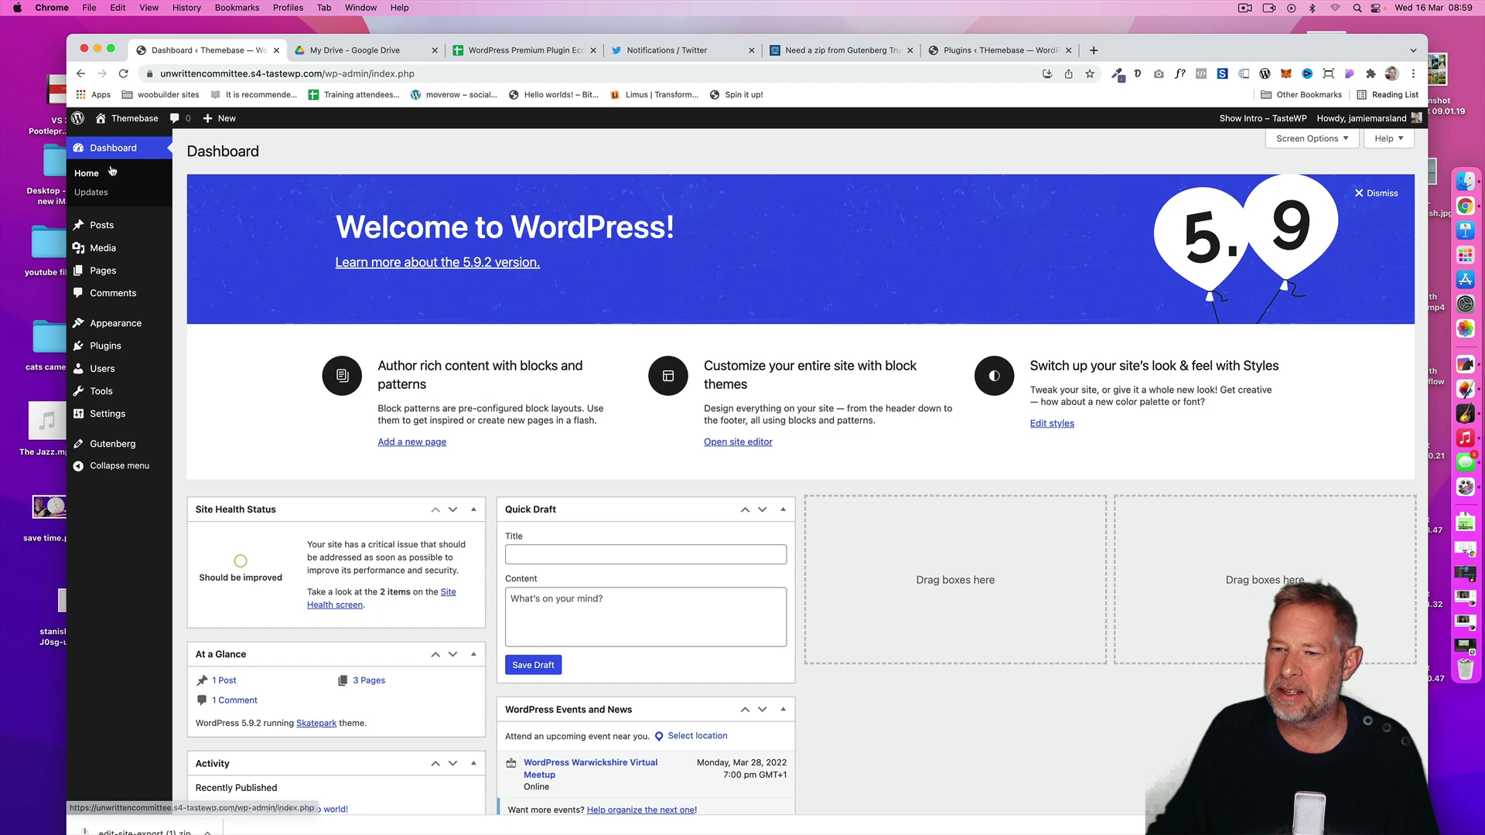
left_click(116, 324)
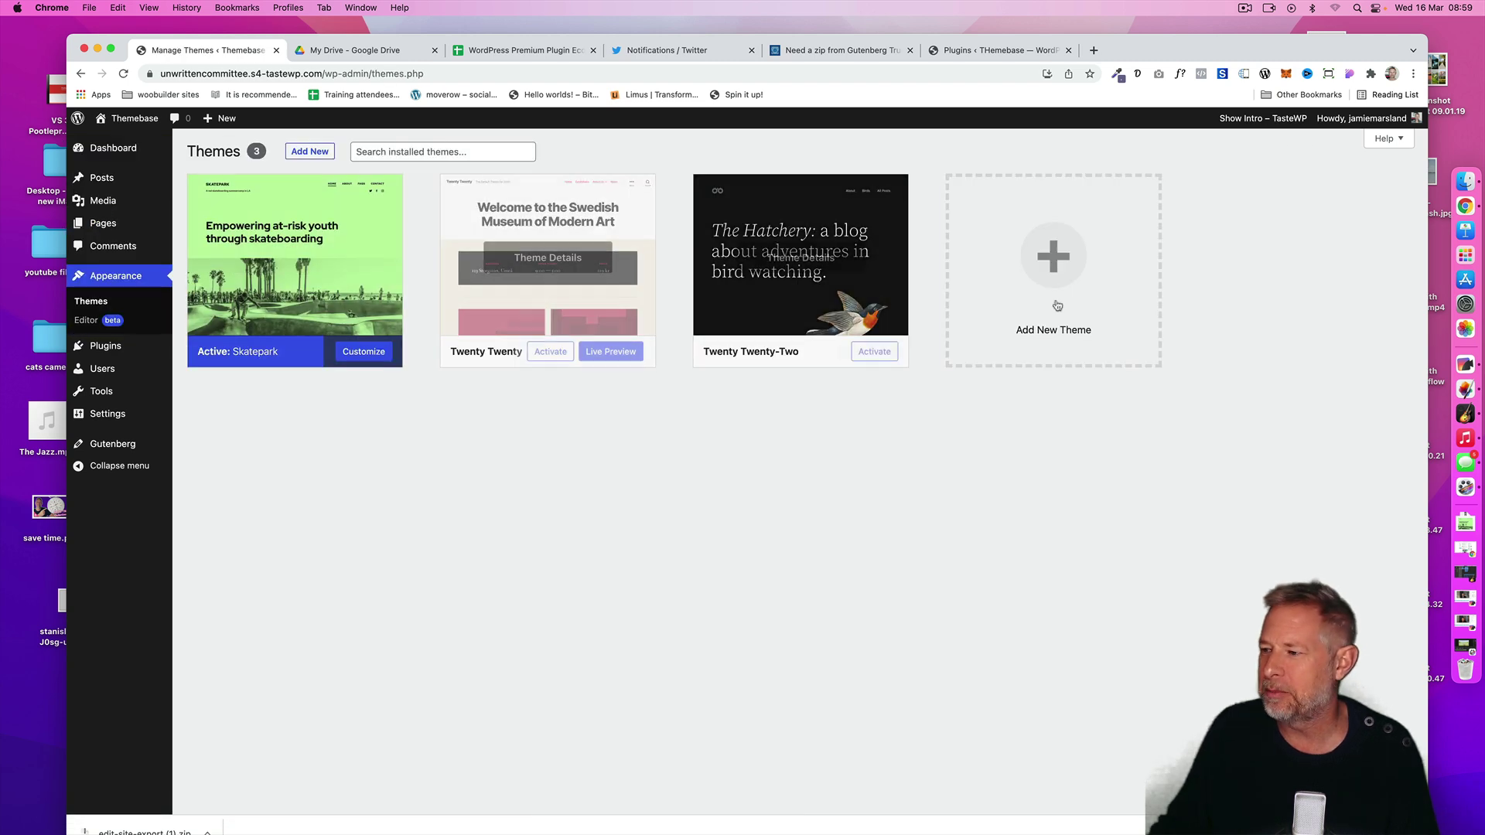
left_click(1030, 299)
left_click(312, 151)
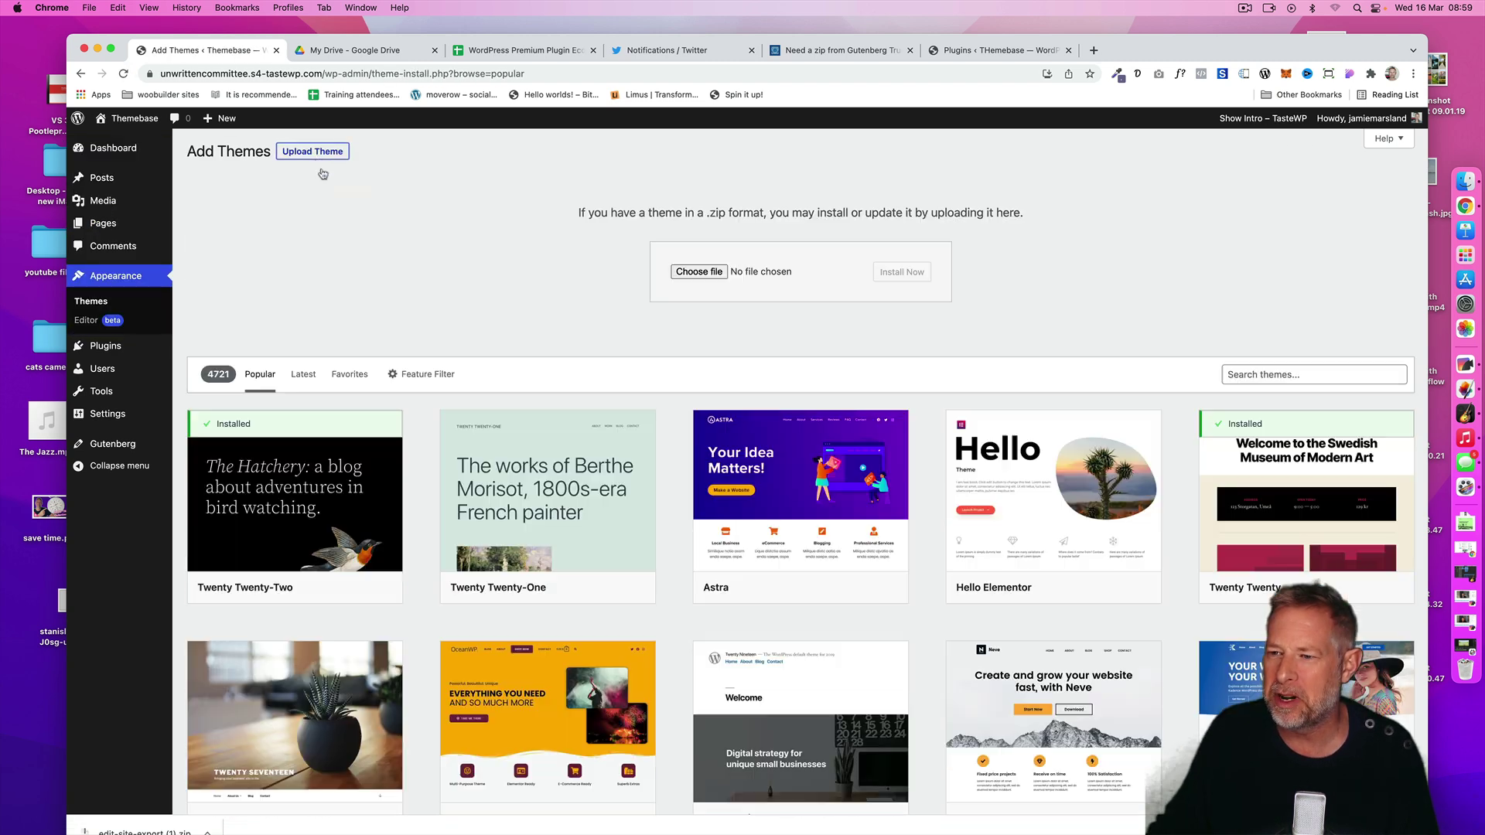
left_click(704, 278)
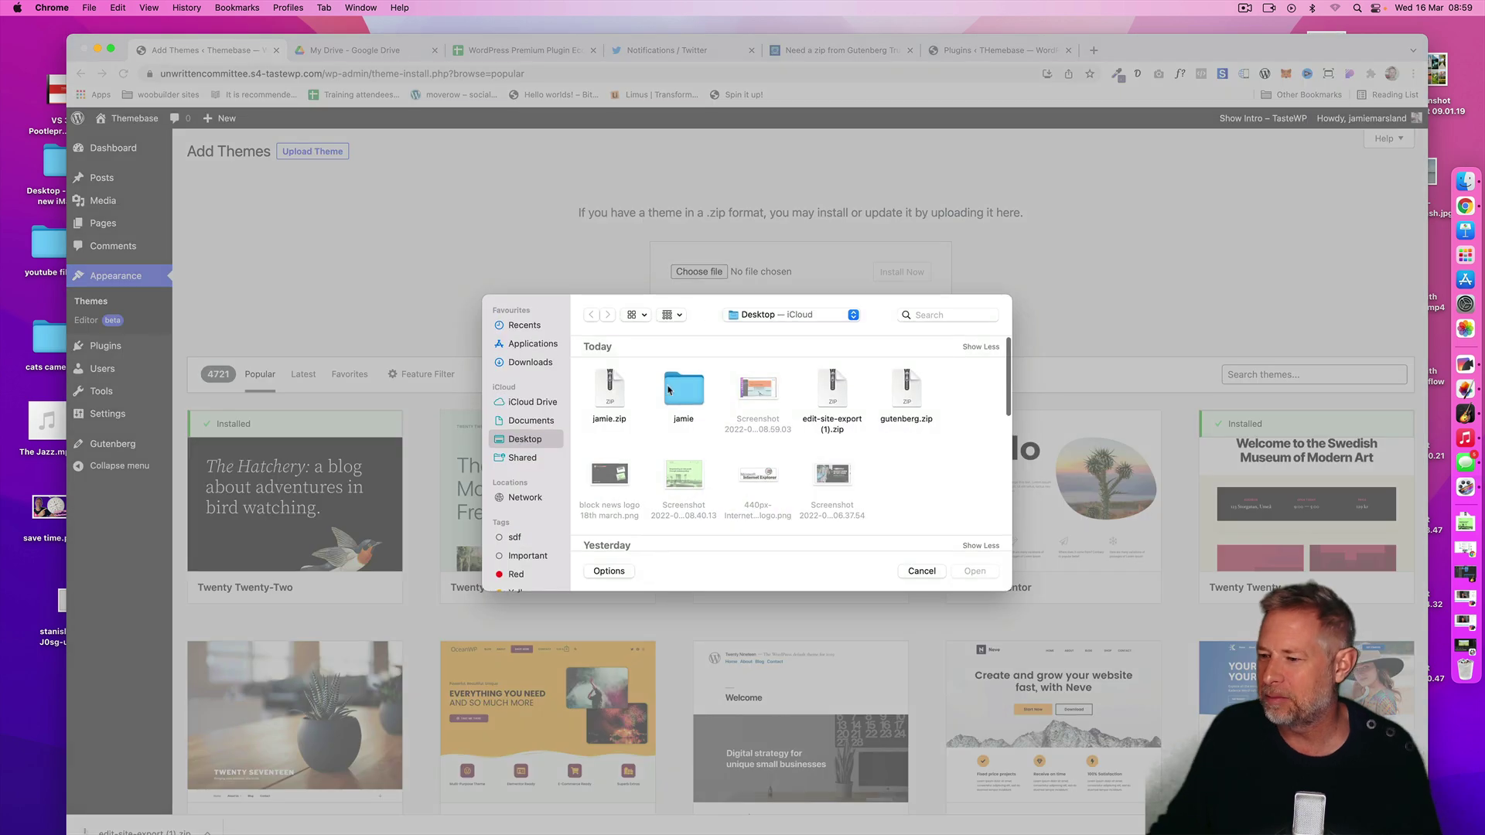
double_click(612, 390)
left_click(899, 276)
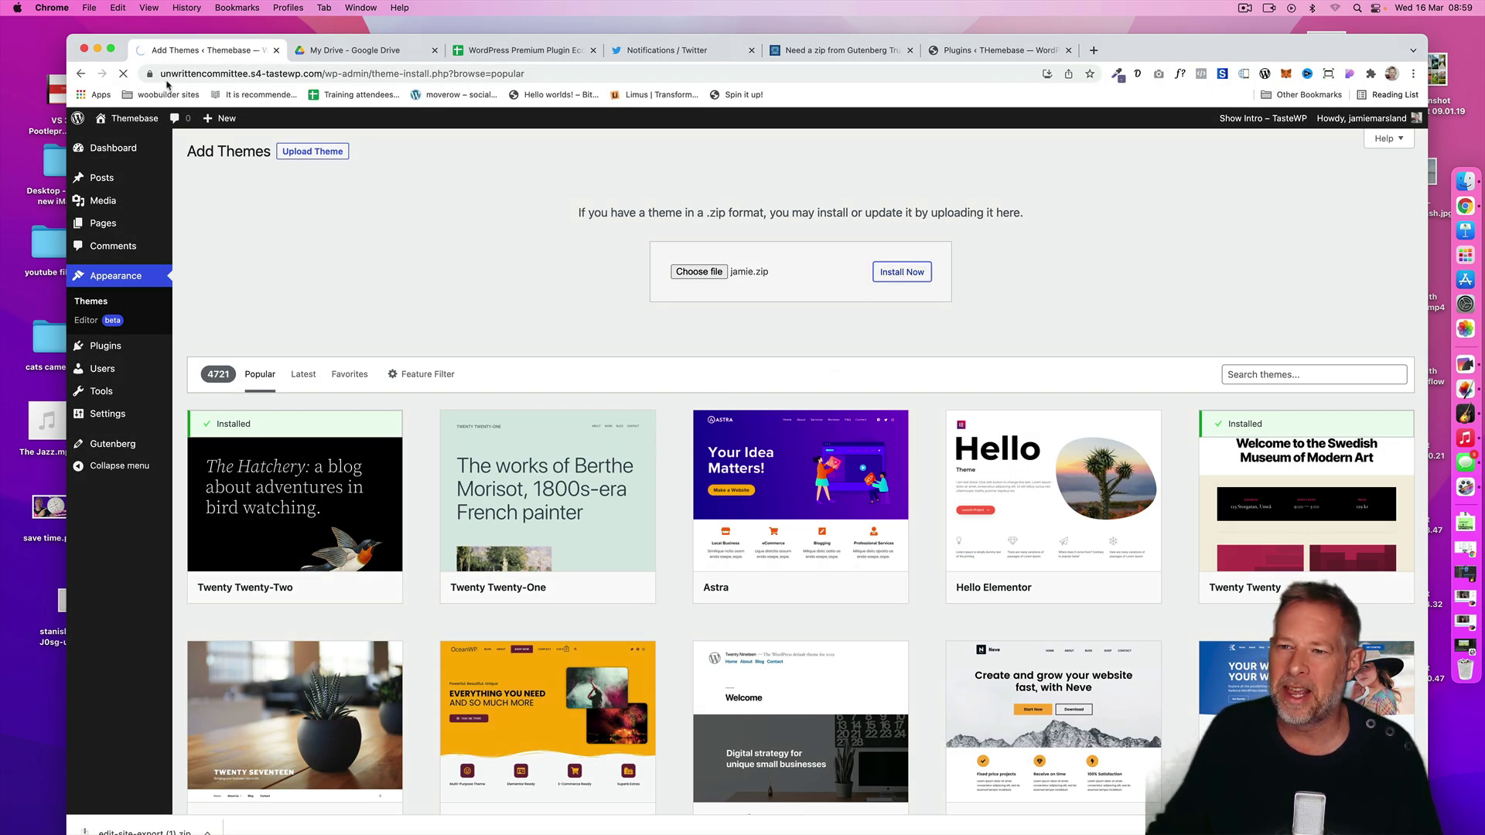
- Activate the newly installed theme and view the site's front end
left_click(111, 49)
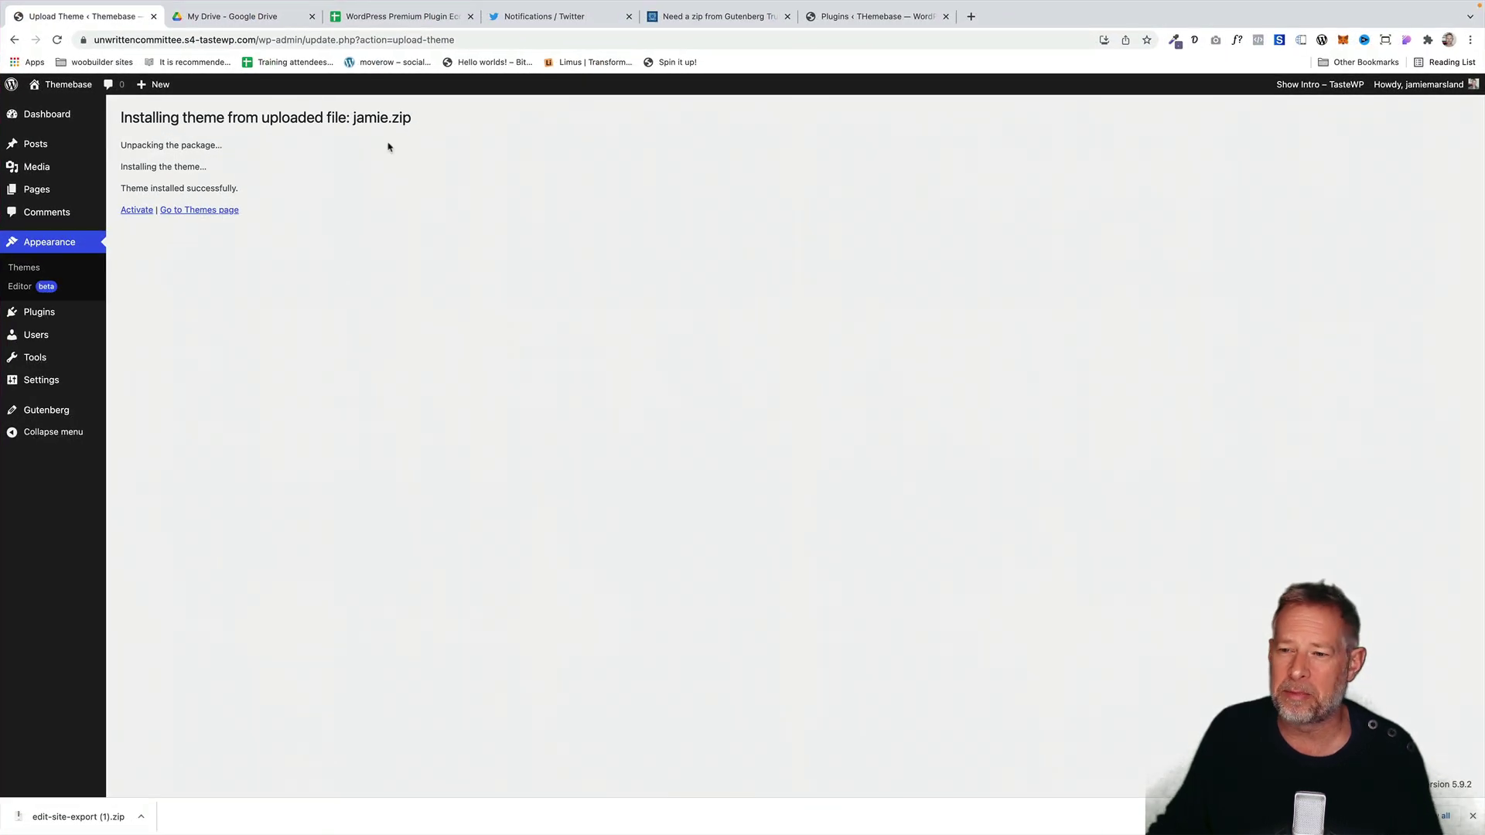
left_click(132, 210)
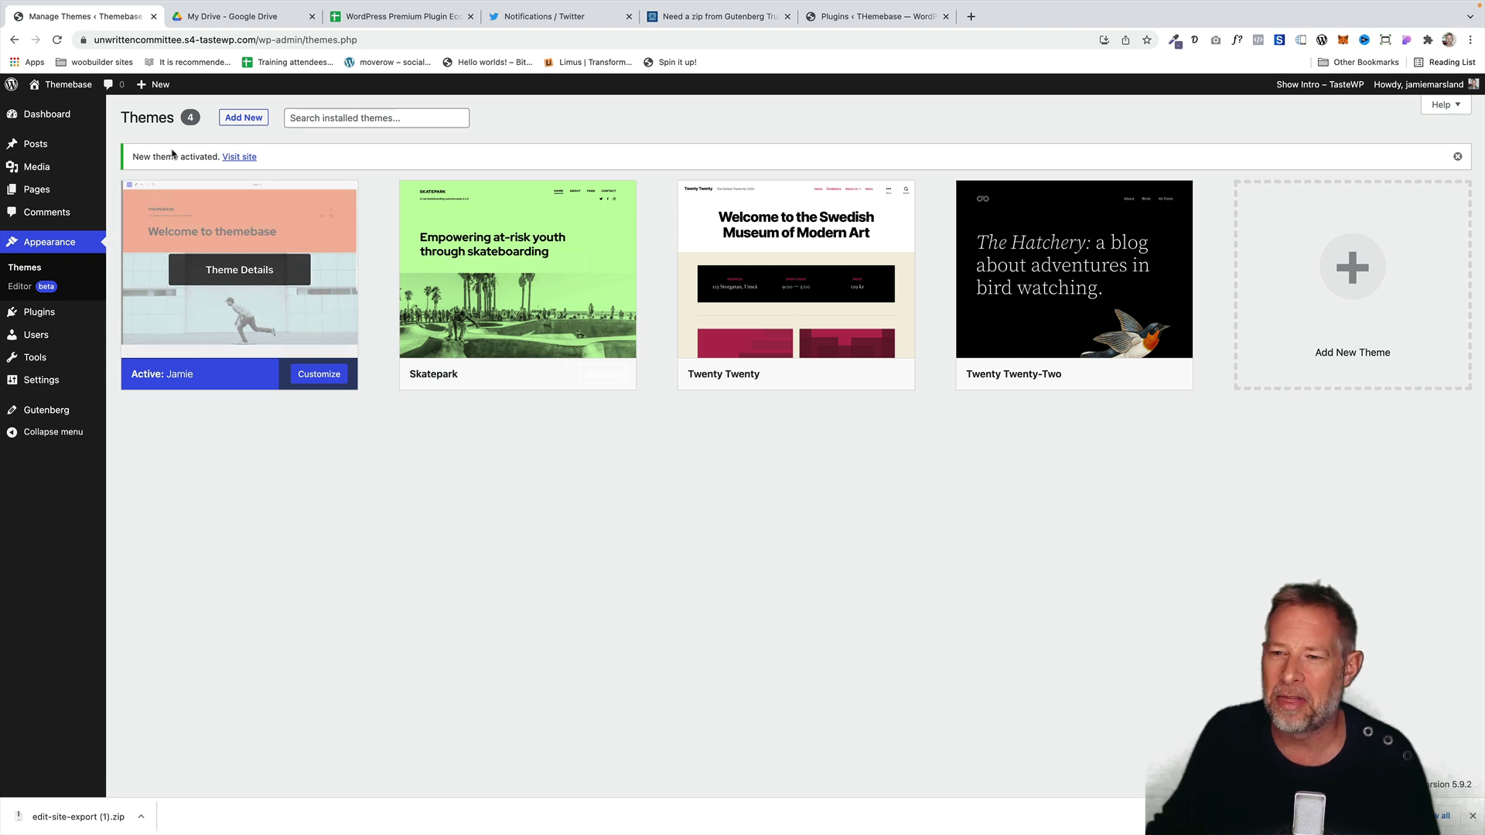
left_click(64, 86)
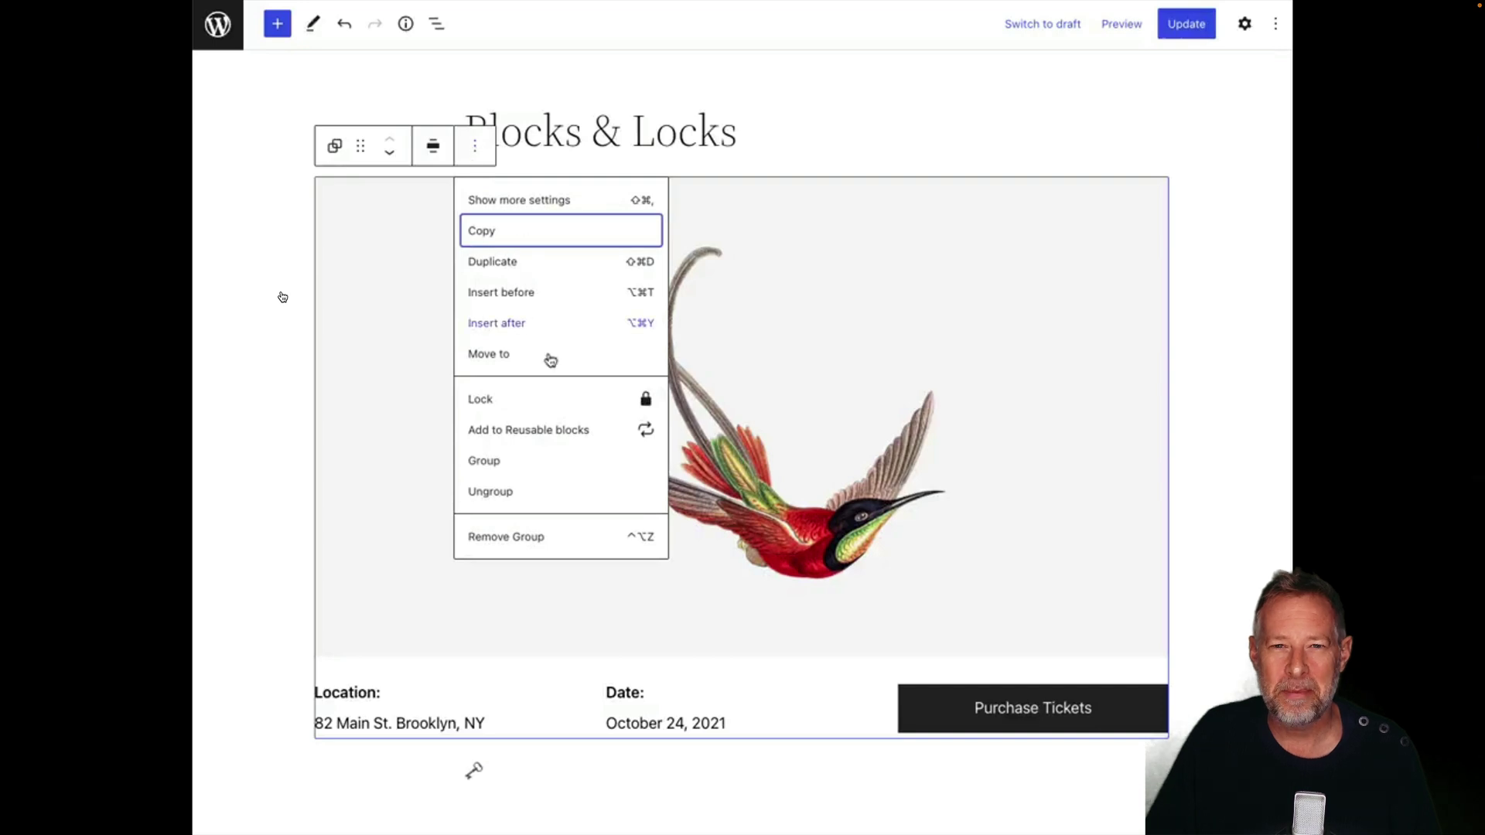
- Lock all on the hummingbird event group, then relax it to prevent removal only
left_click(548, 398)
left_click(590, 525)
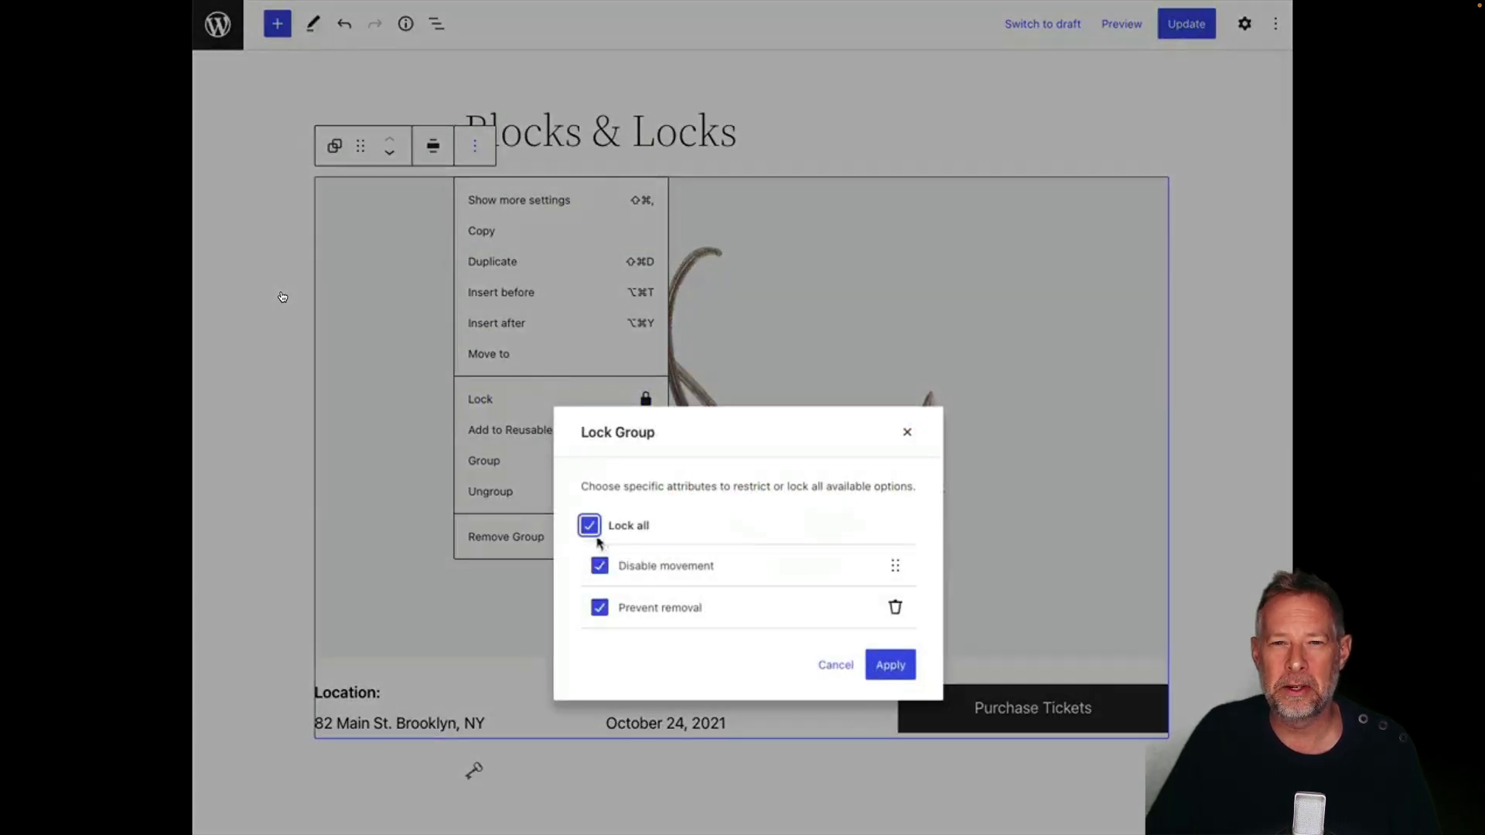
left_click(867, 664)
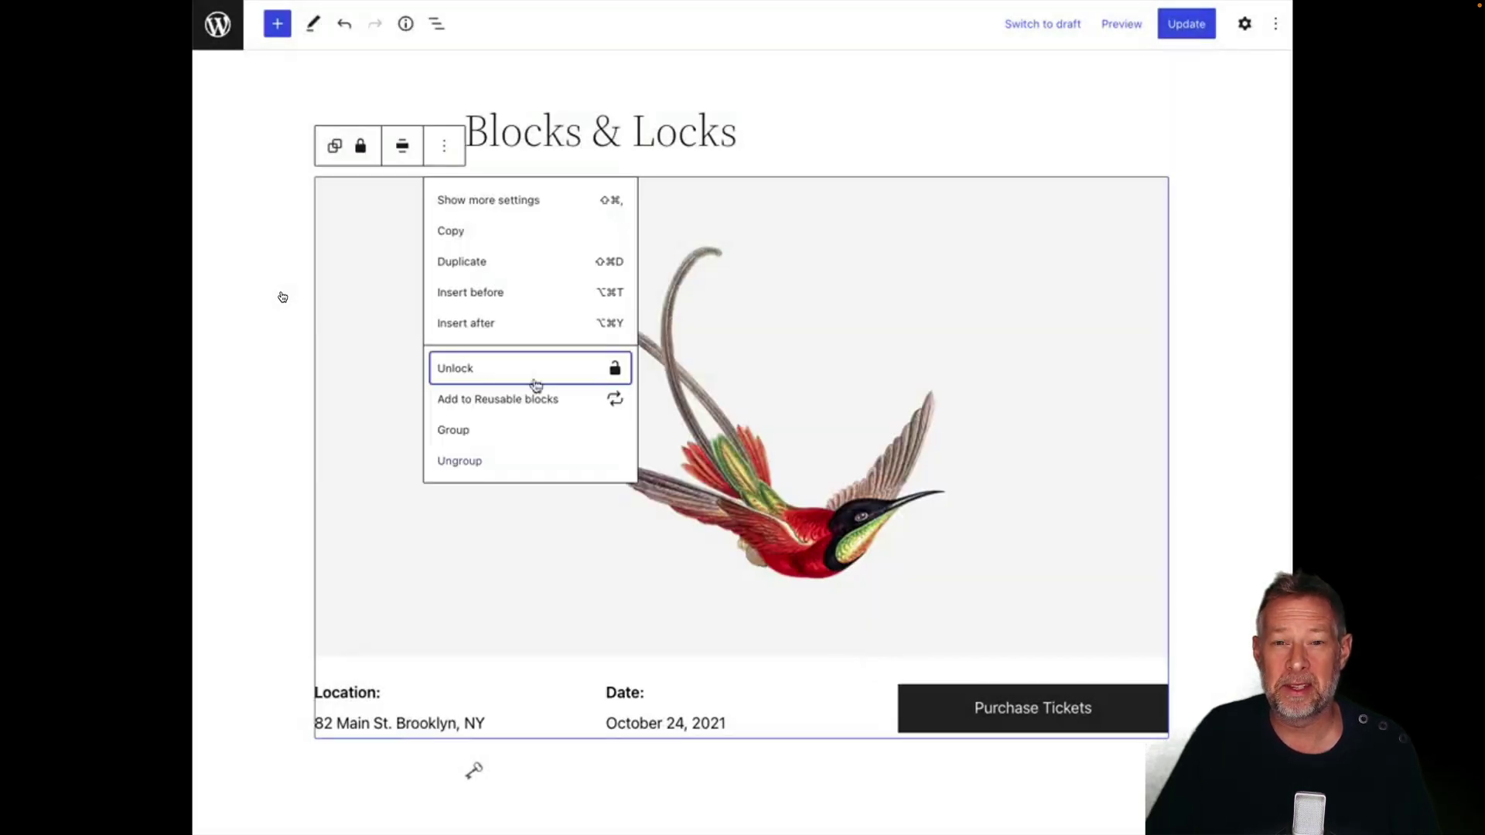
left_click(360, 147)
left_click(599, 566)
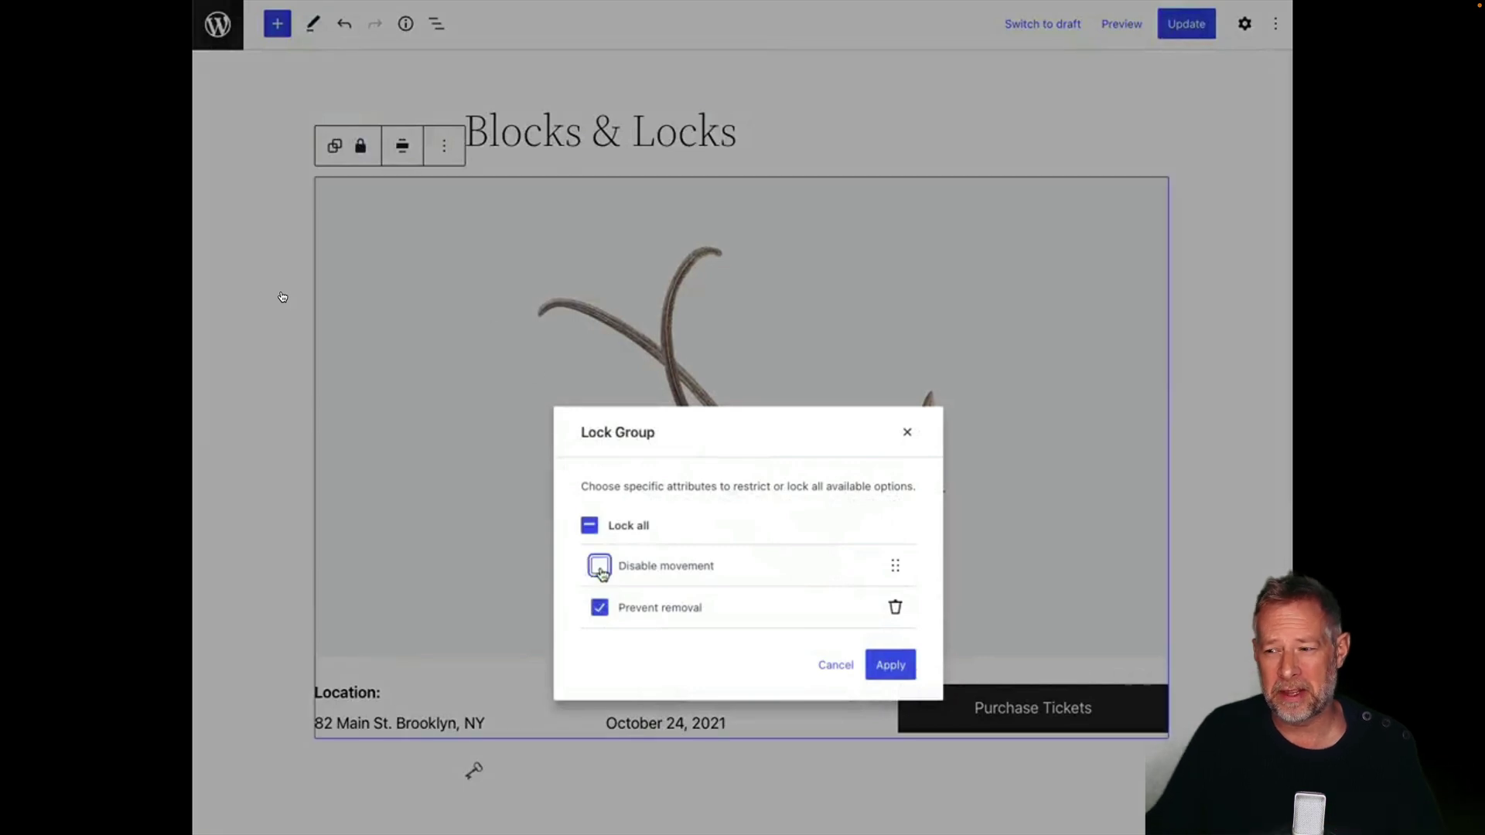
left_click(889, 664)
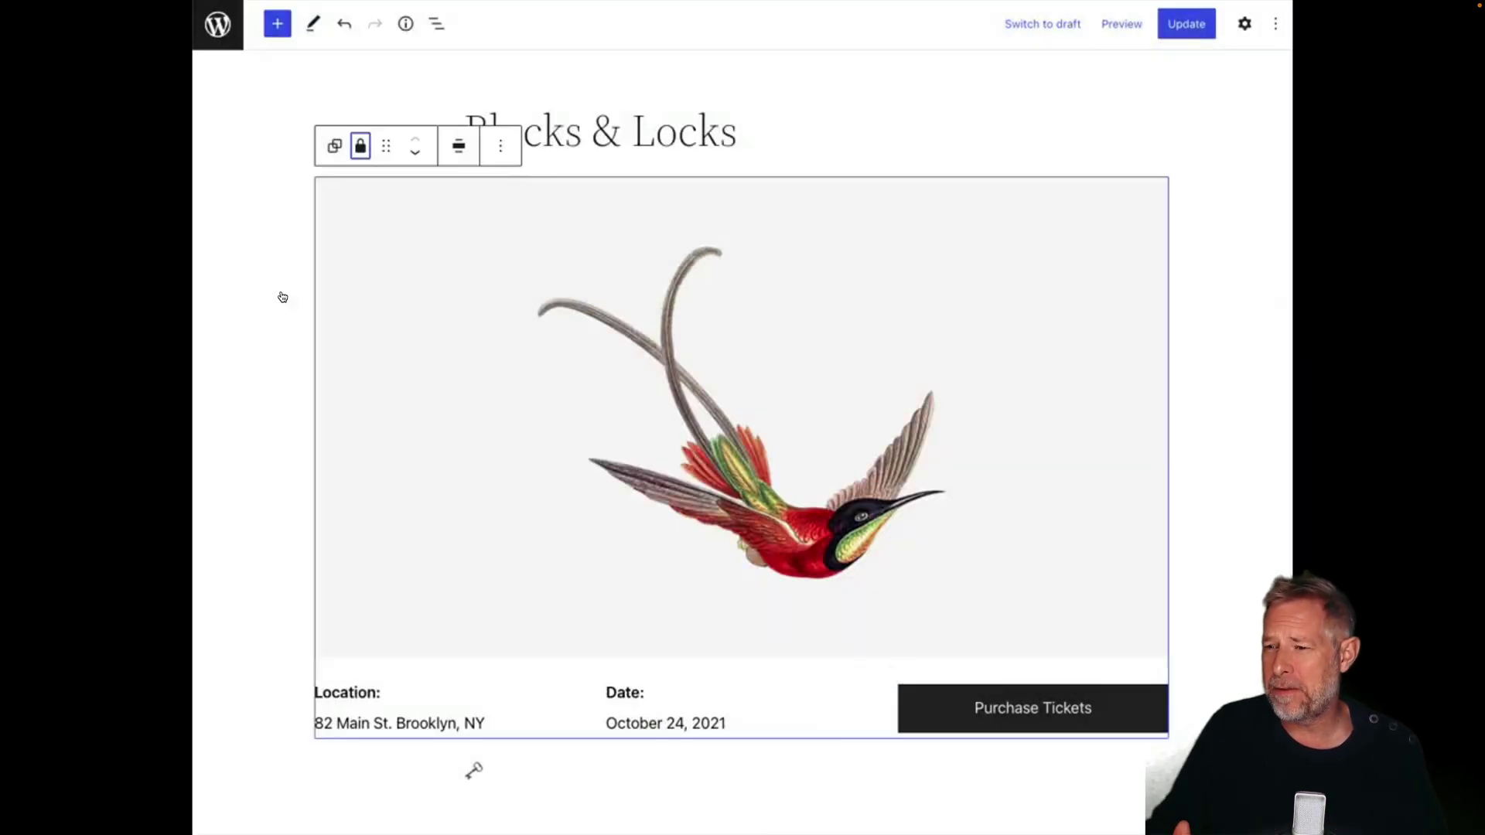
- Repeat the full lock and removal-only lock via the block options menu, then reopen lock settings
left_click(477, 148)
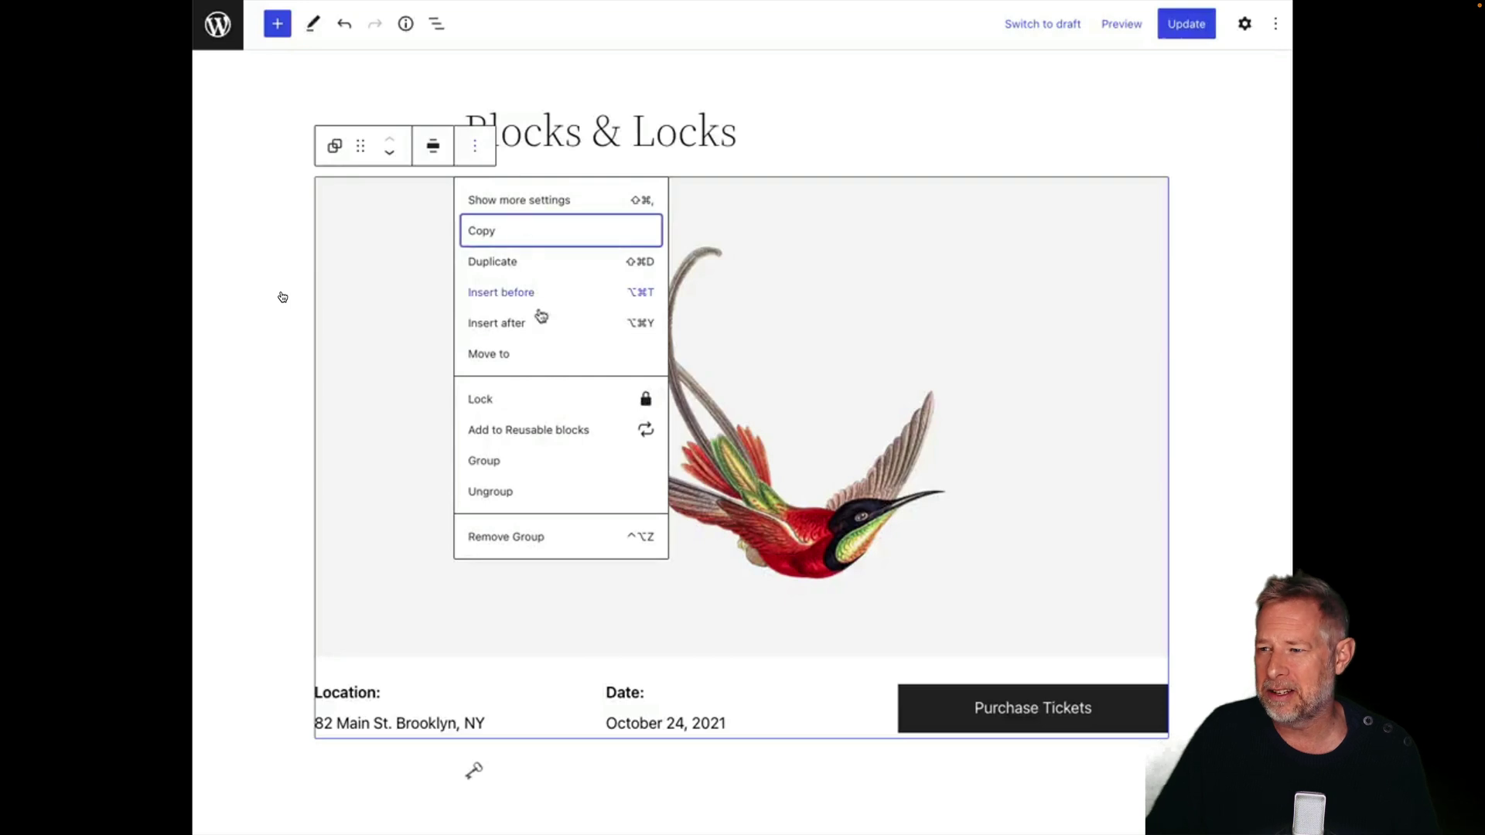
left_click(549, 397)
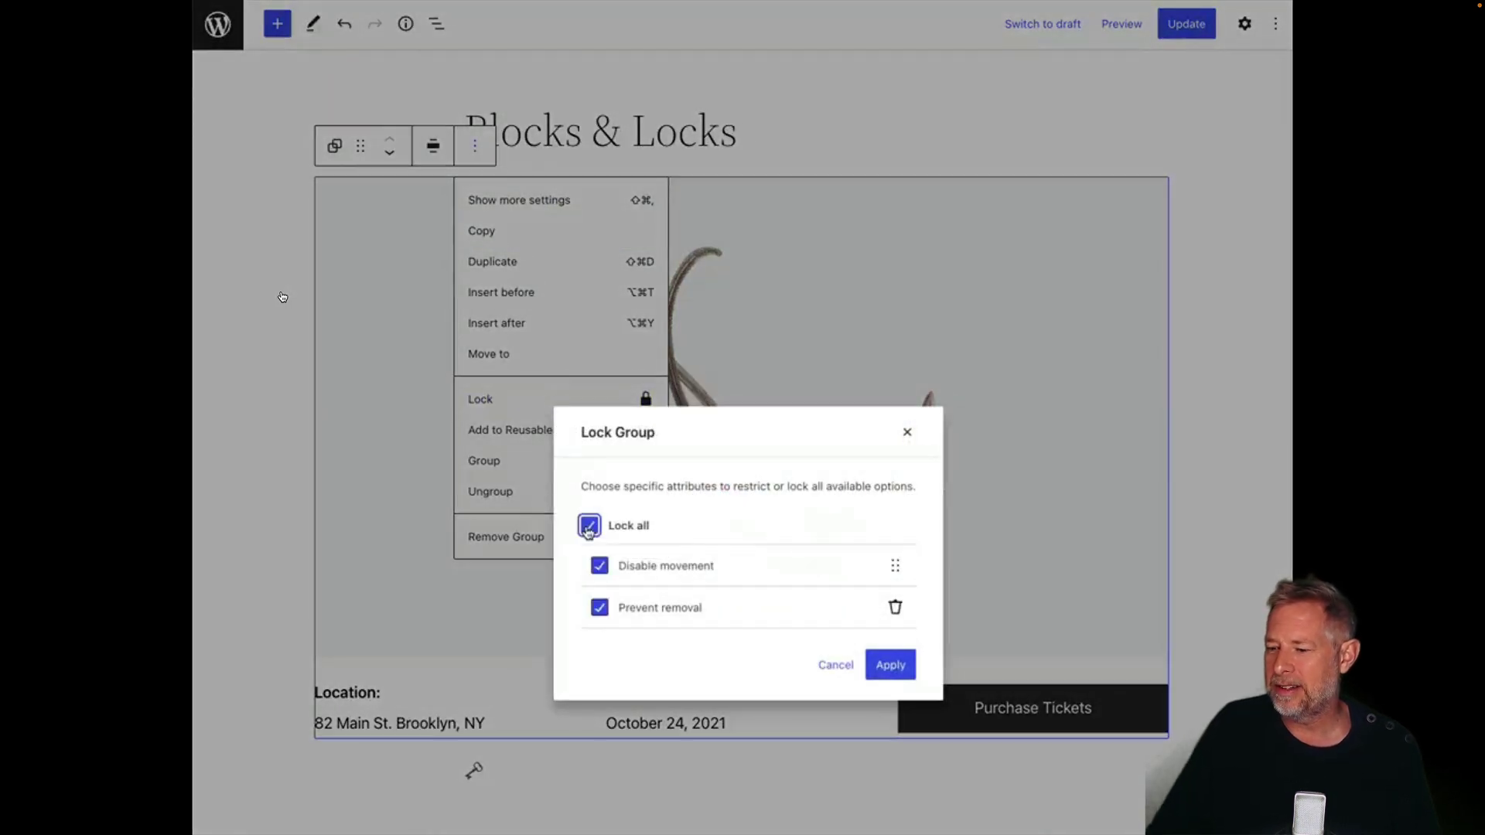
left_click(883, 666)
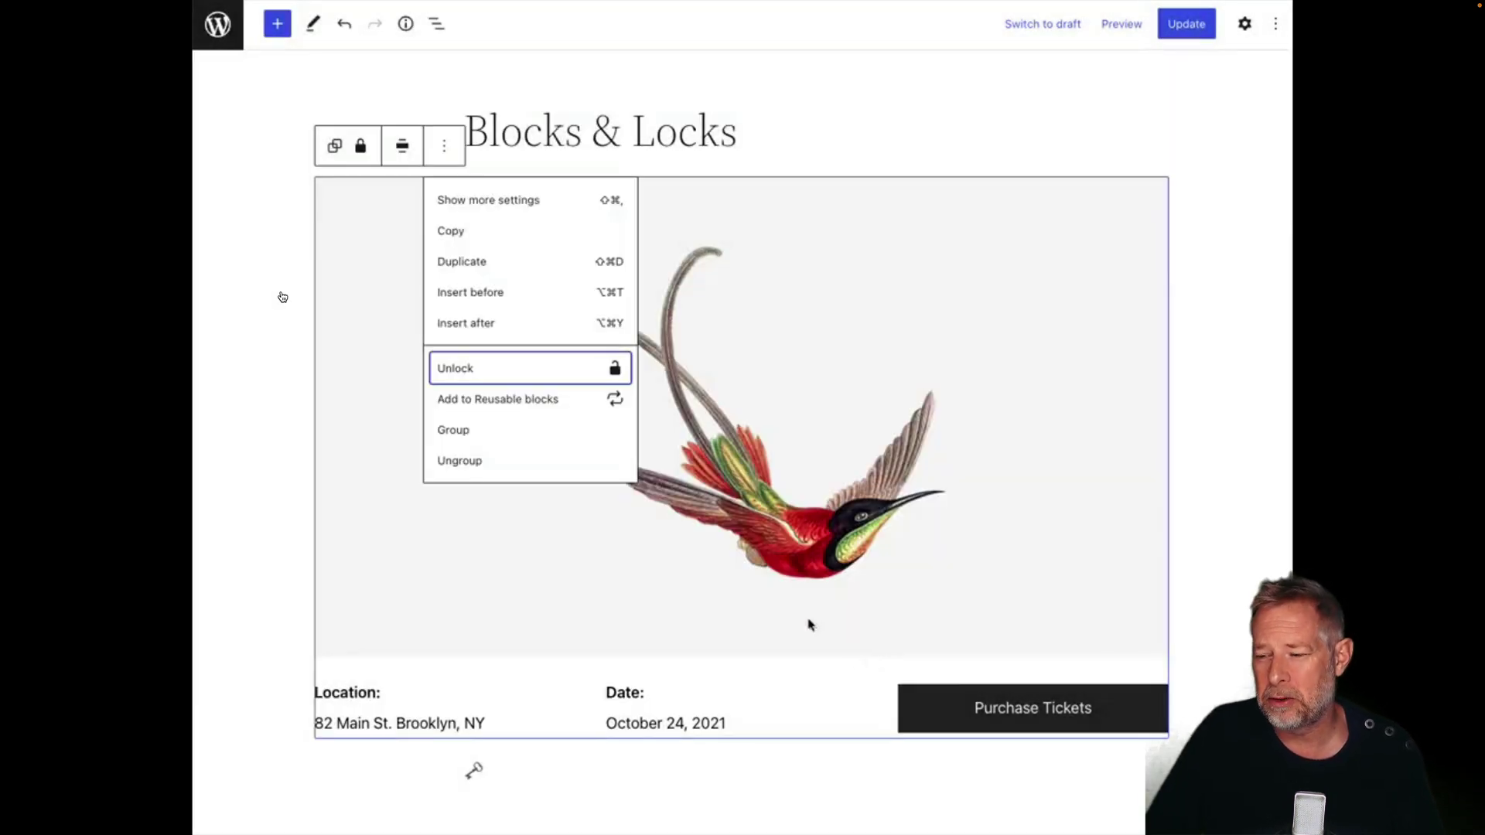
left_click(357, 157)
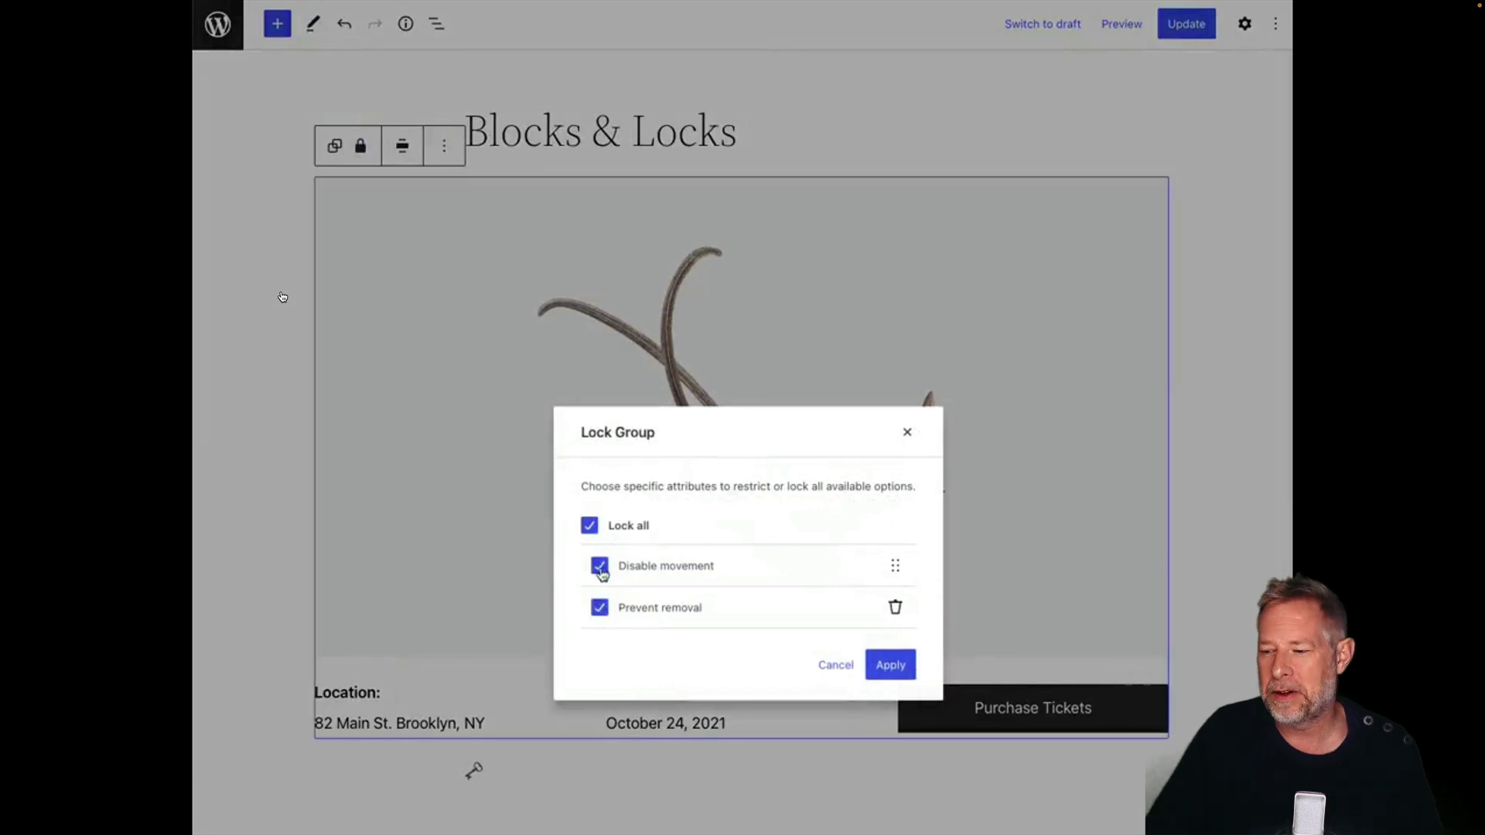
left_click(601, 568)
left_click(890, 666)
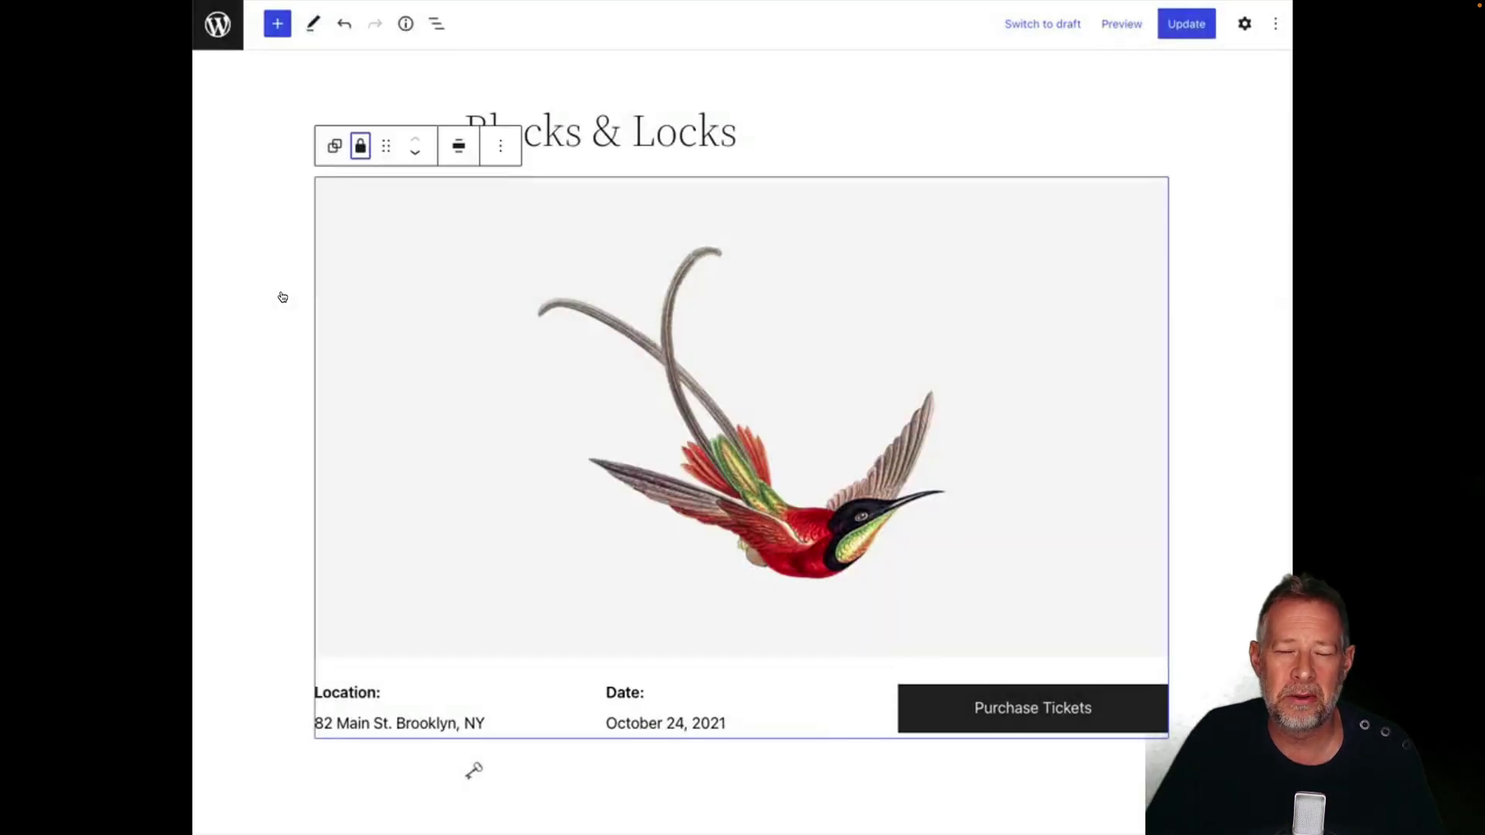
left_click(476, 148)
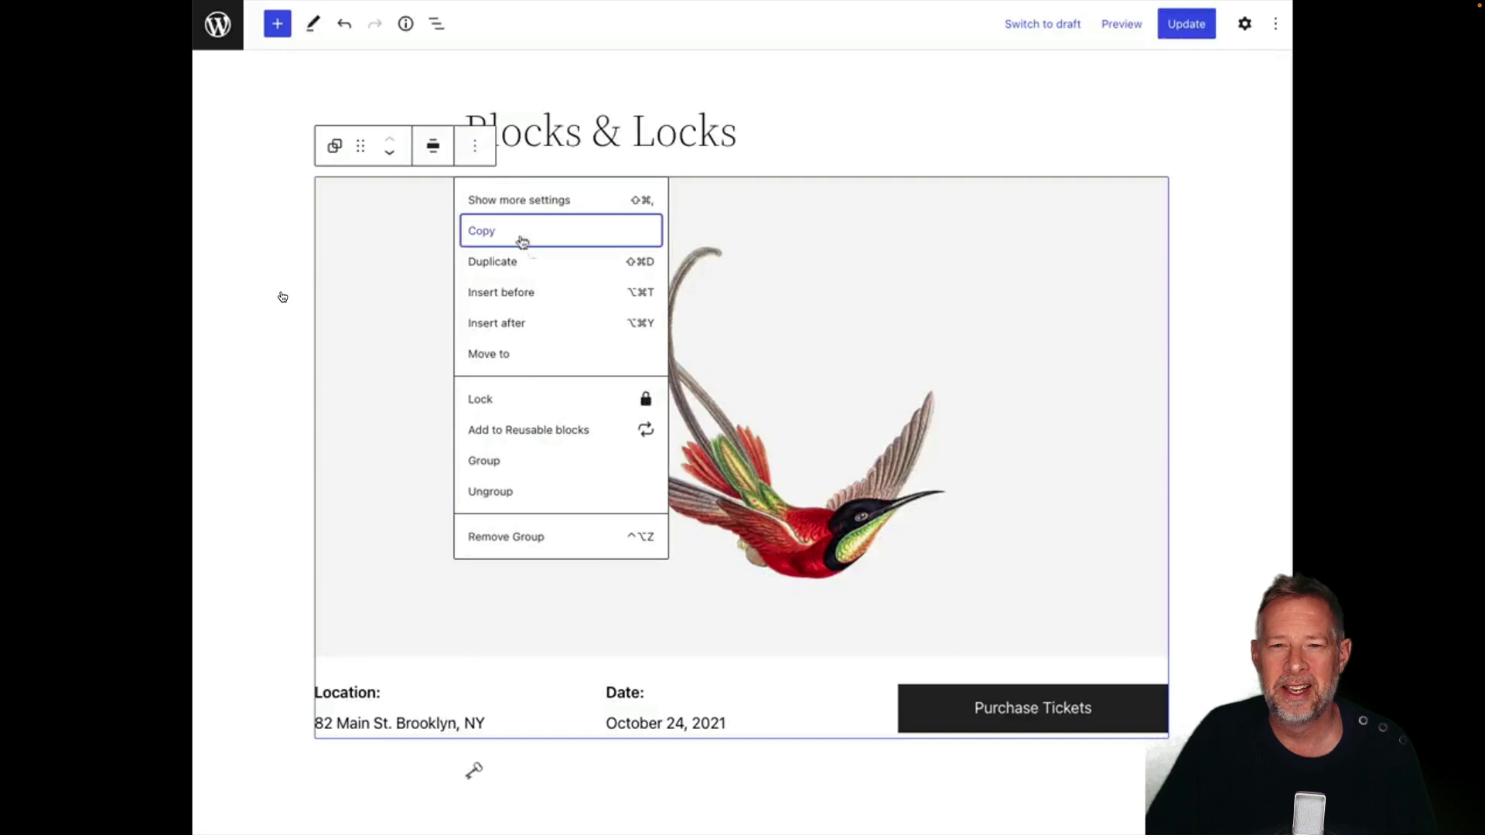
left_click(548, 397)
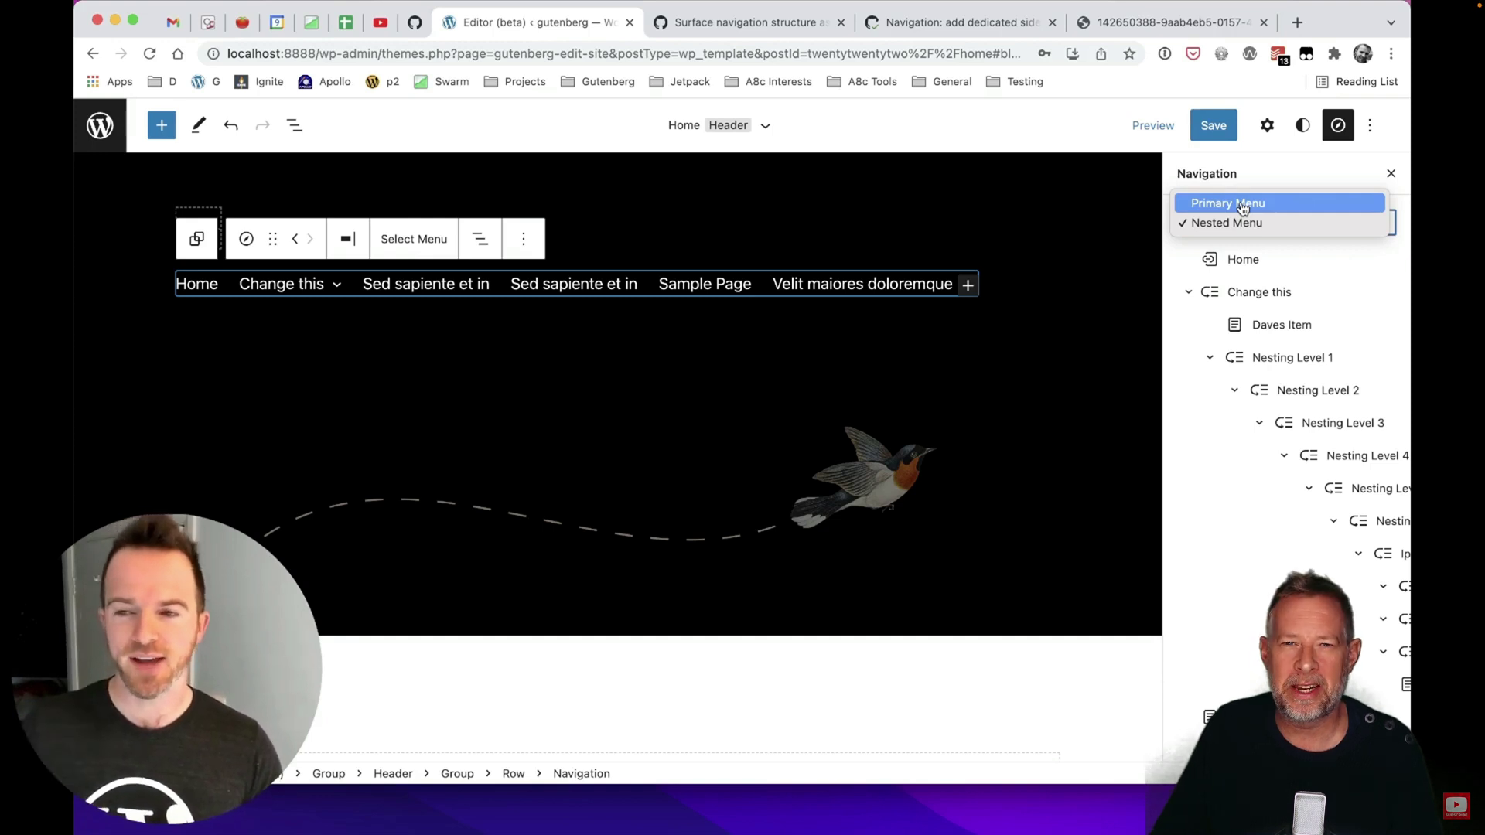
- In the Navigation sidebar, move Home above the Sample Page items in Primary Menu and save
left_click(1242, 203)
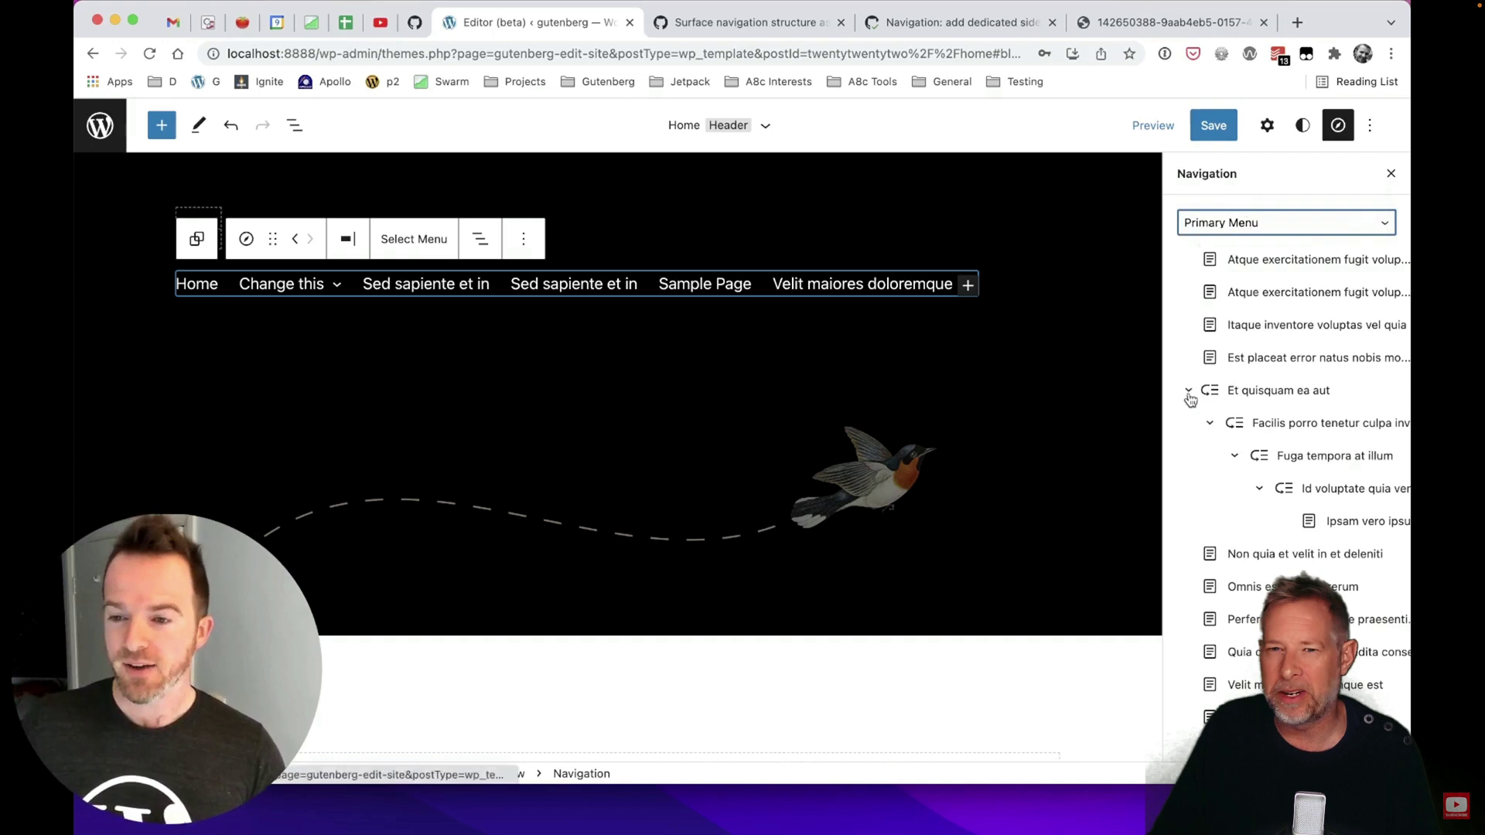
left_click(1190, 391)
left_click(1369, 691)
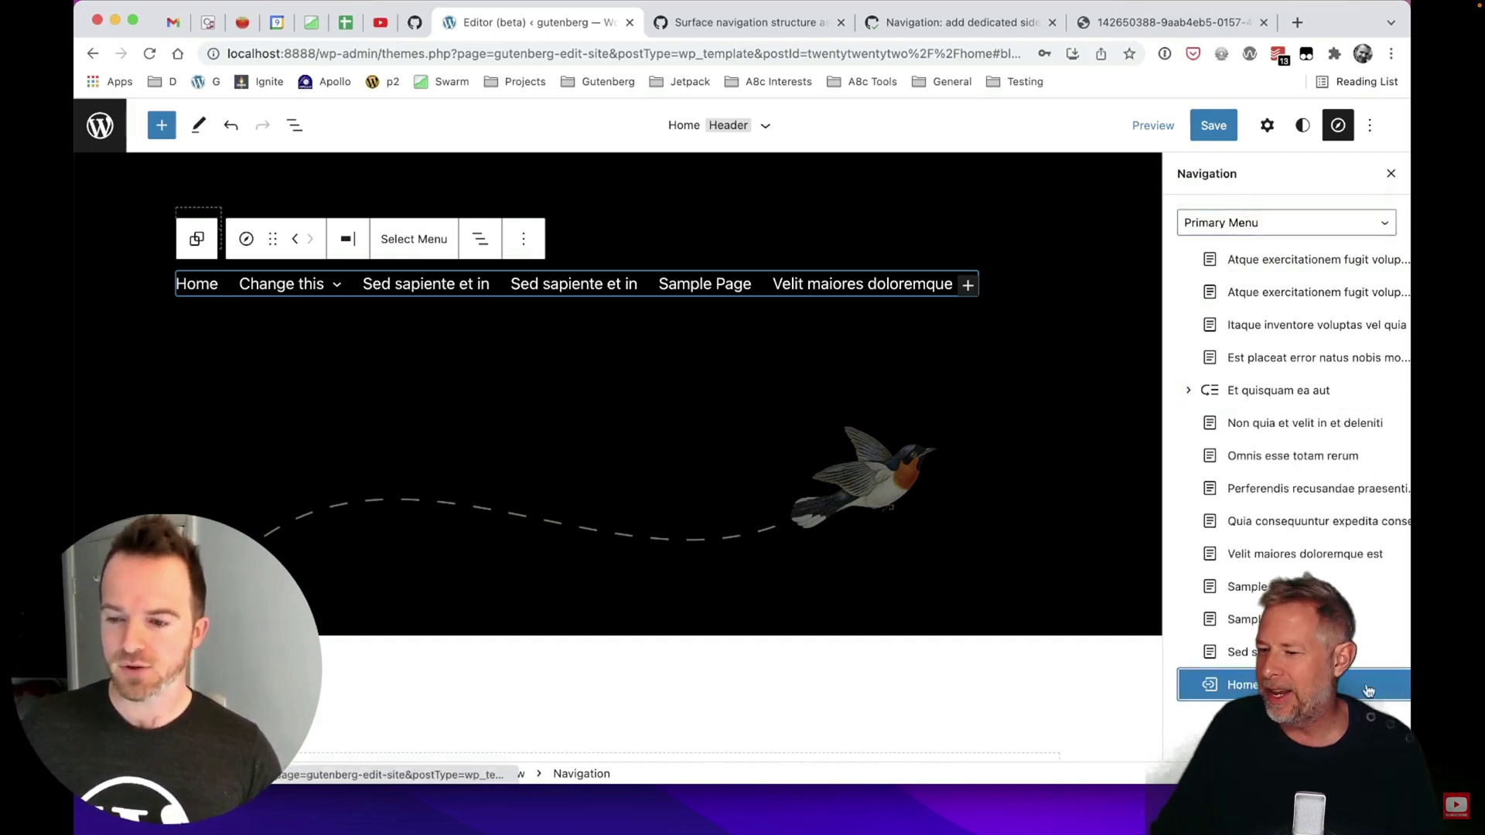
left_click_drag(1392, 685, 1373, 591)
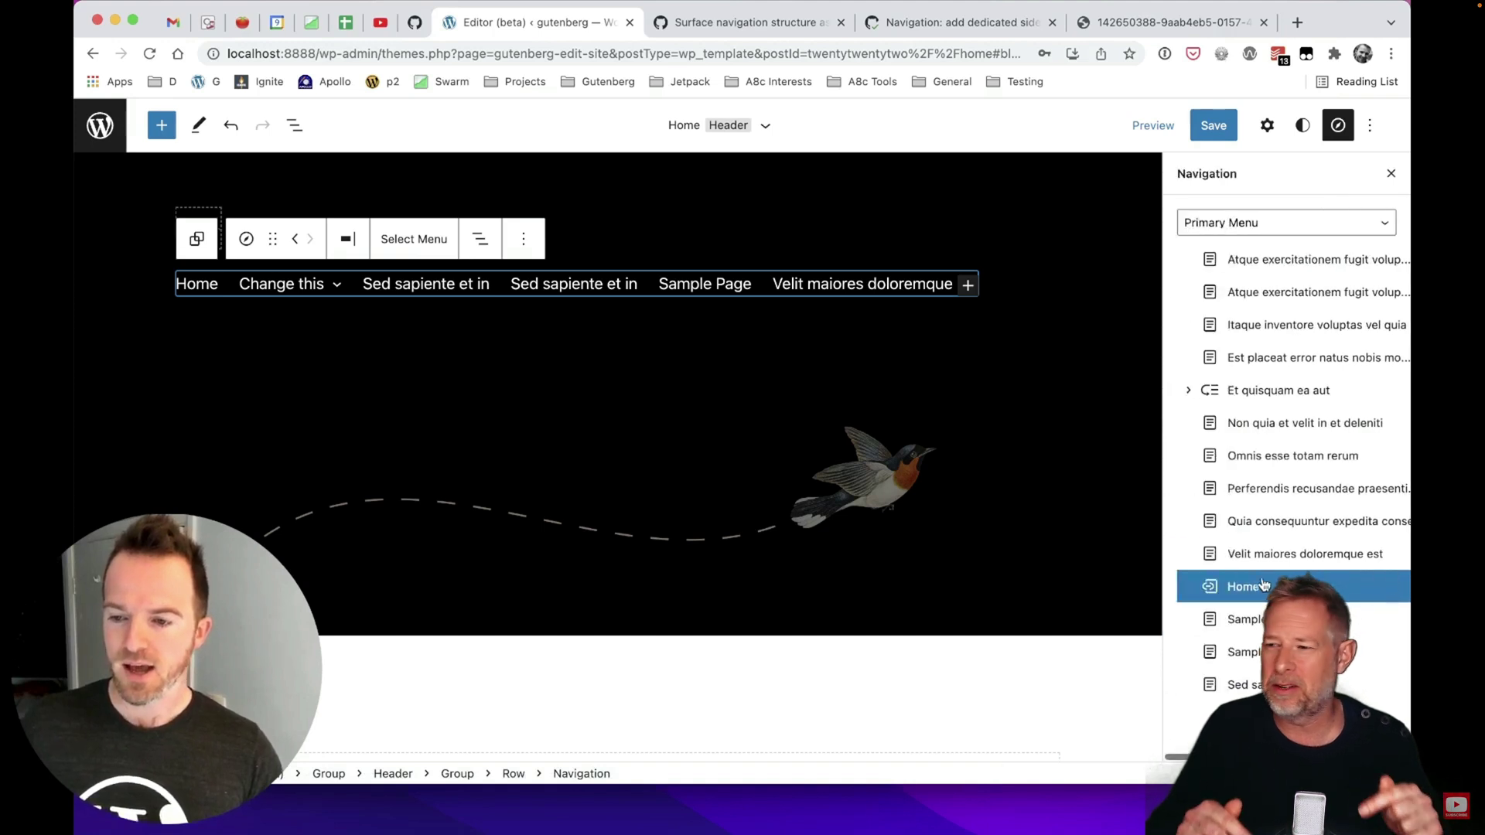
left_click(1233, 124)
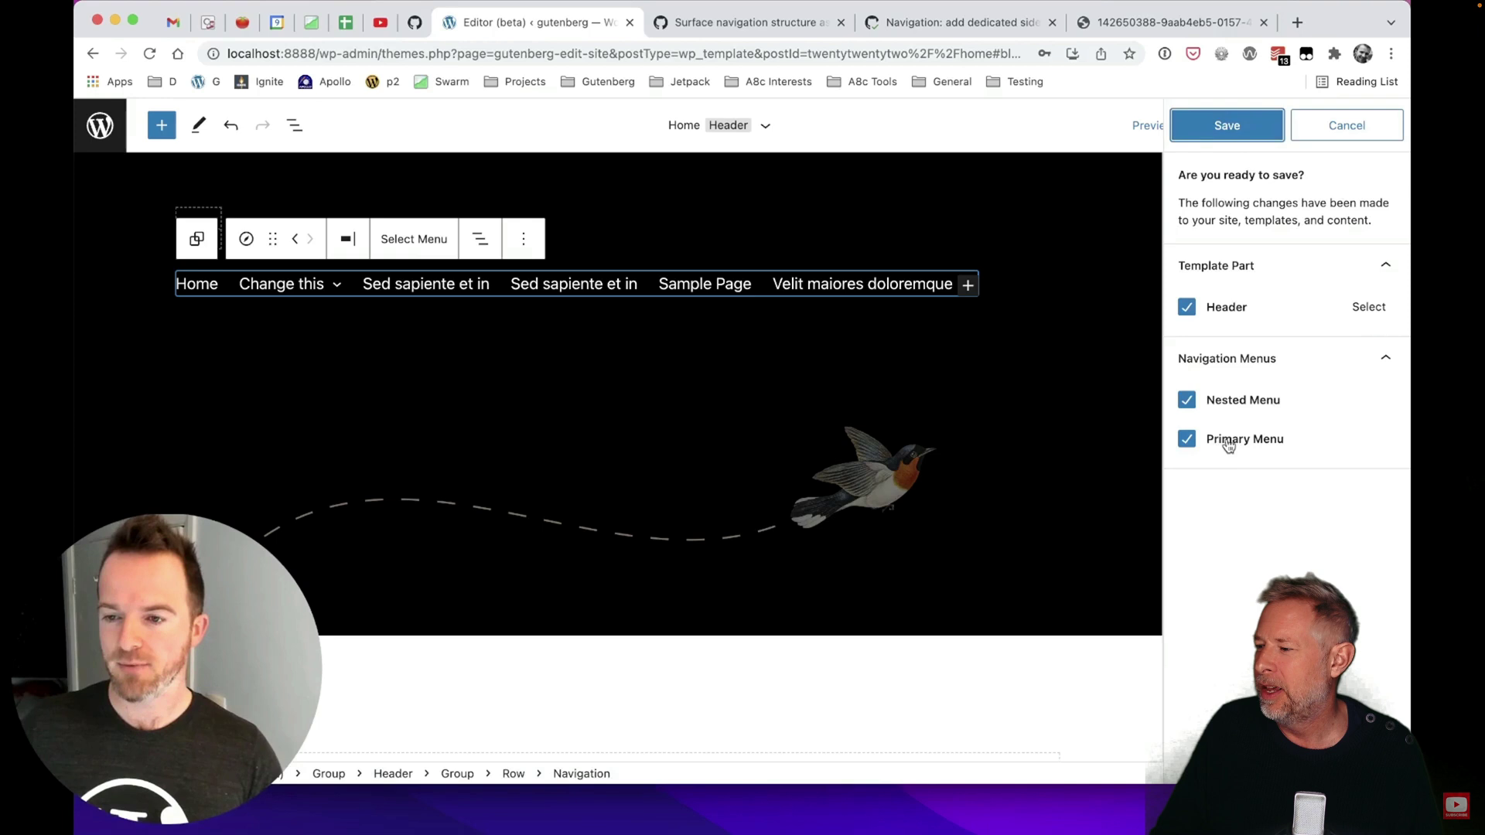
left_click(1228, 144)
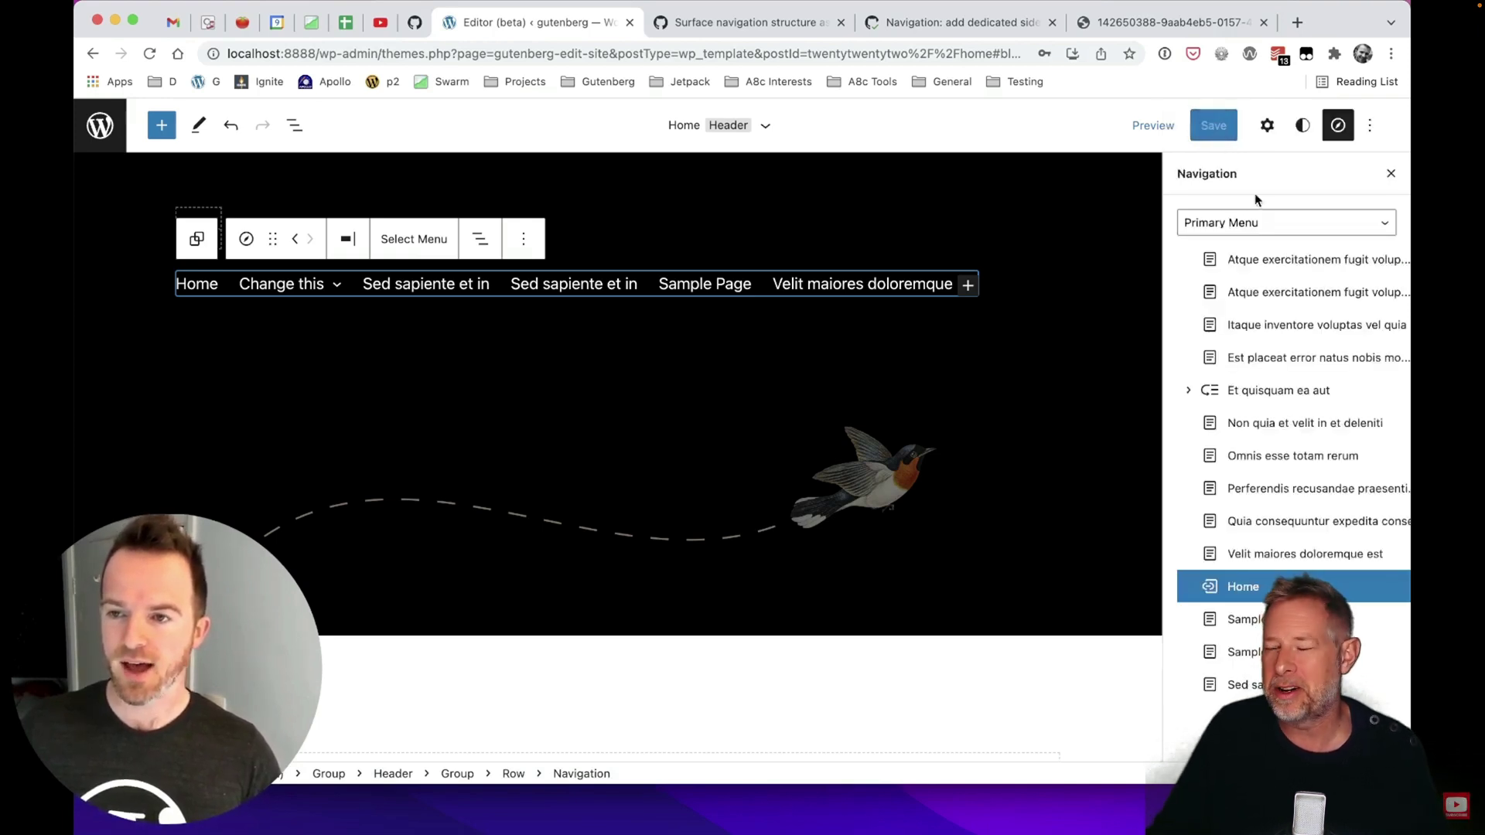
- Switch the header navigation to Primary Menu and move Home below both Sample Page links
left_click(404, 246)
left_click(467, 329)
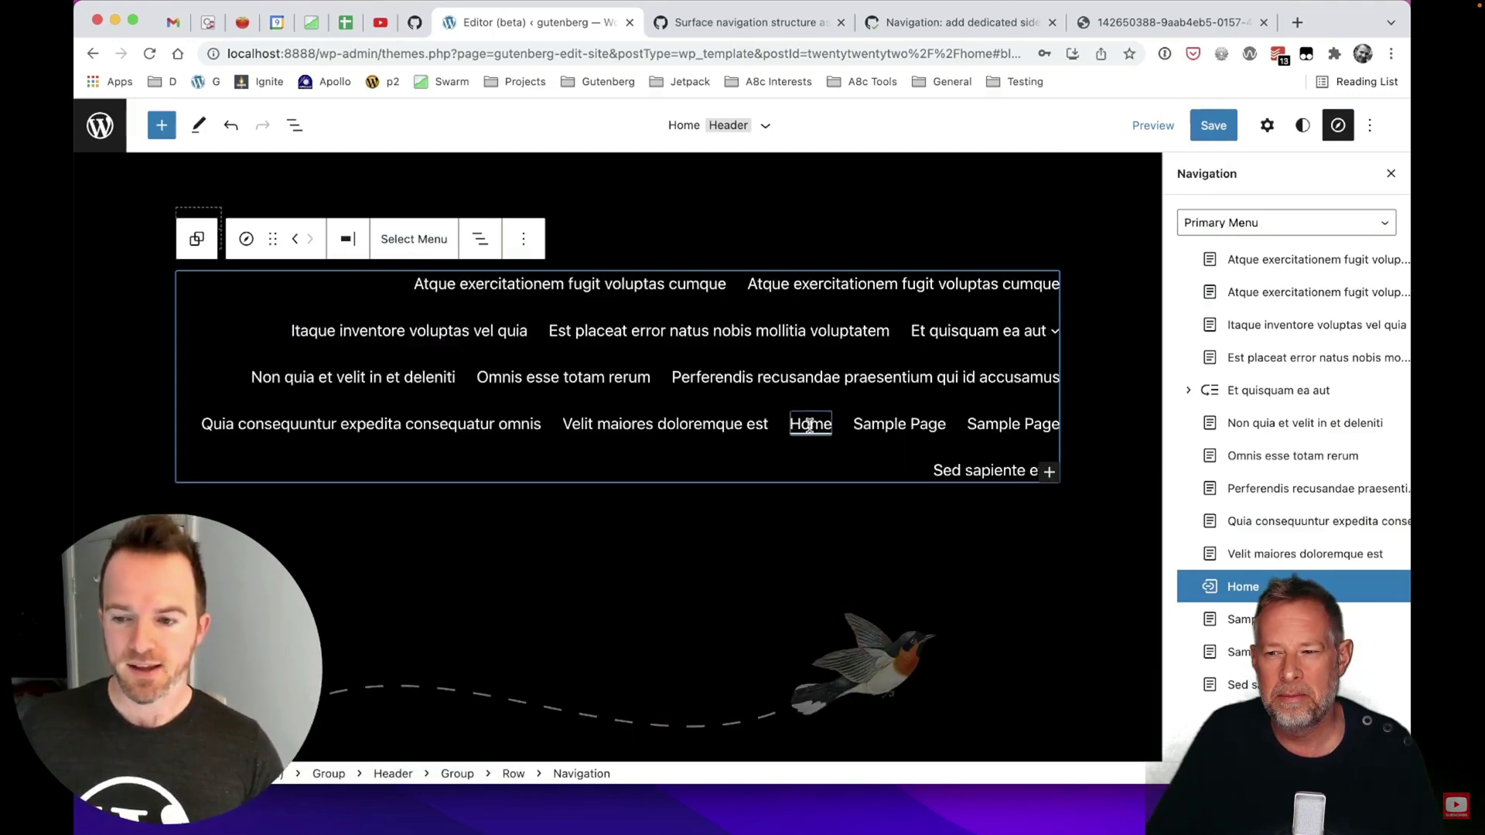
scroll(1398, 608, "right", 3)
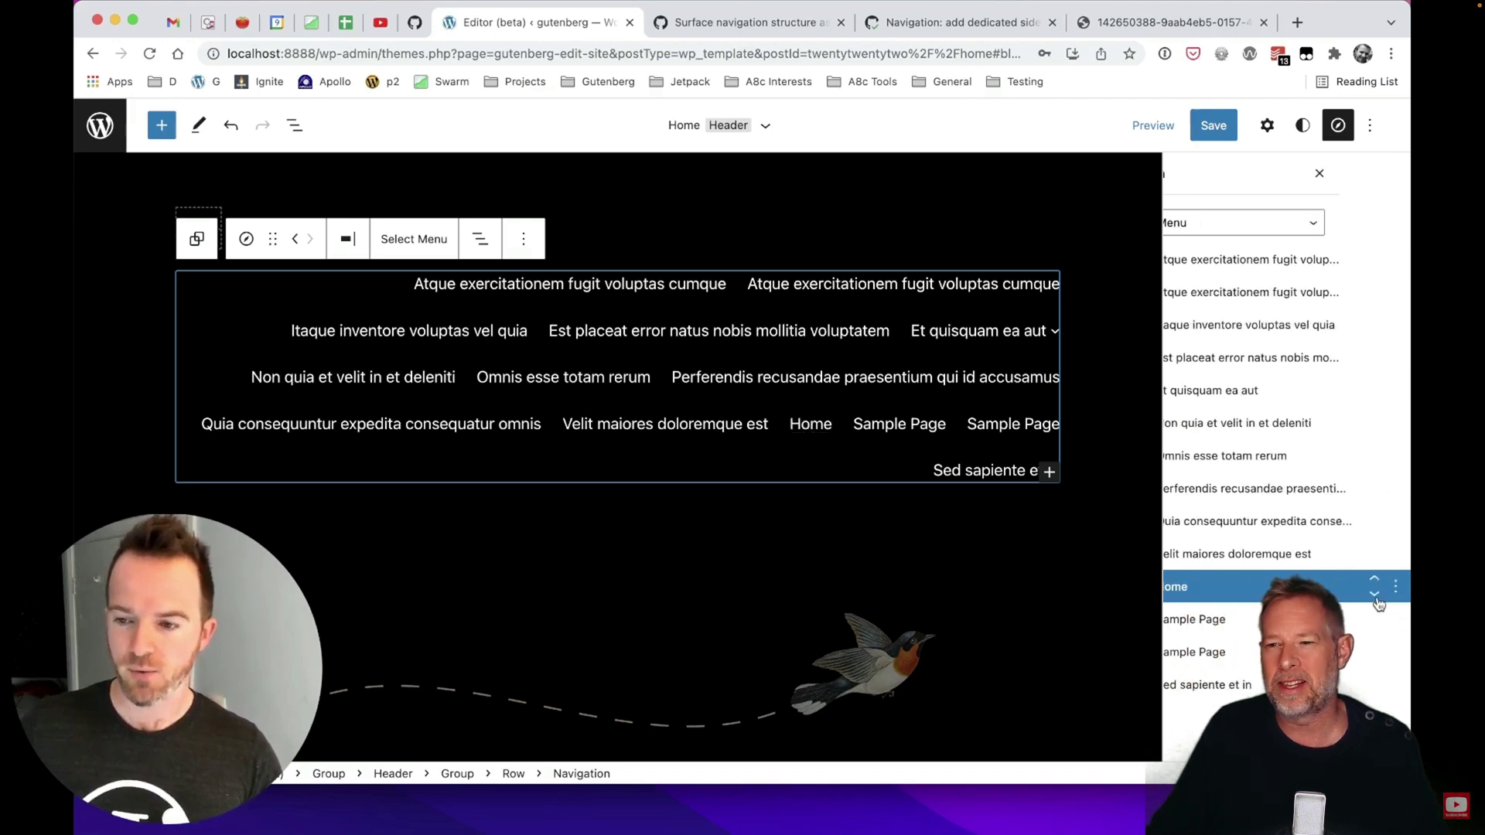
left_click(1376, 596)
left_click(1373, 625)
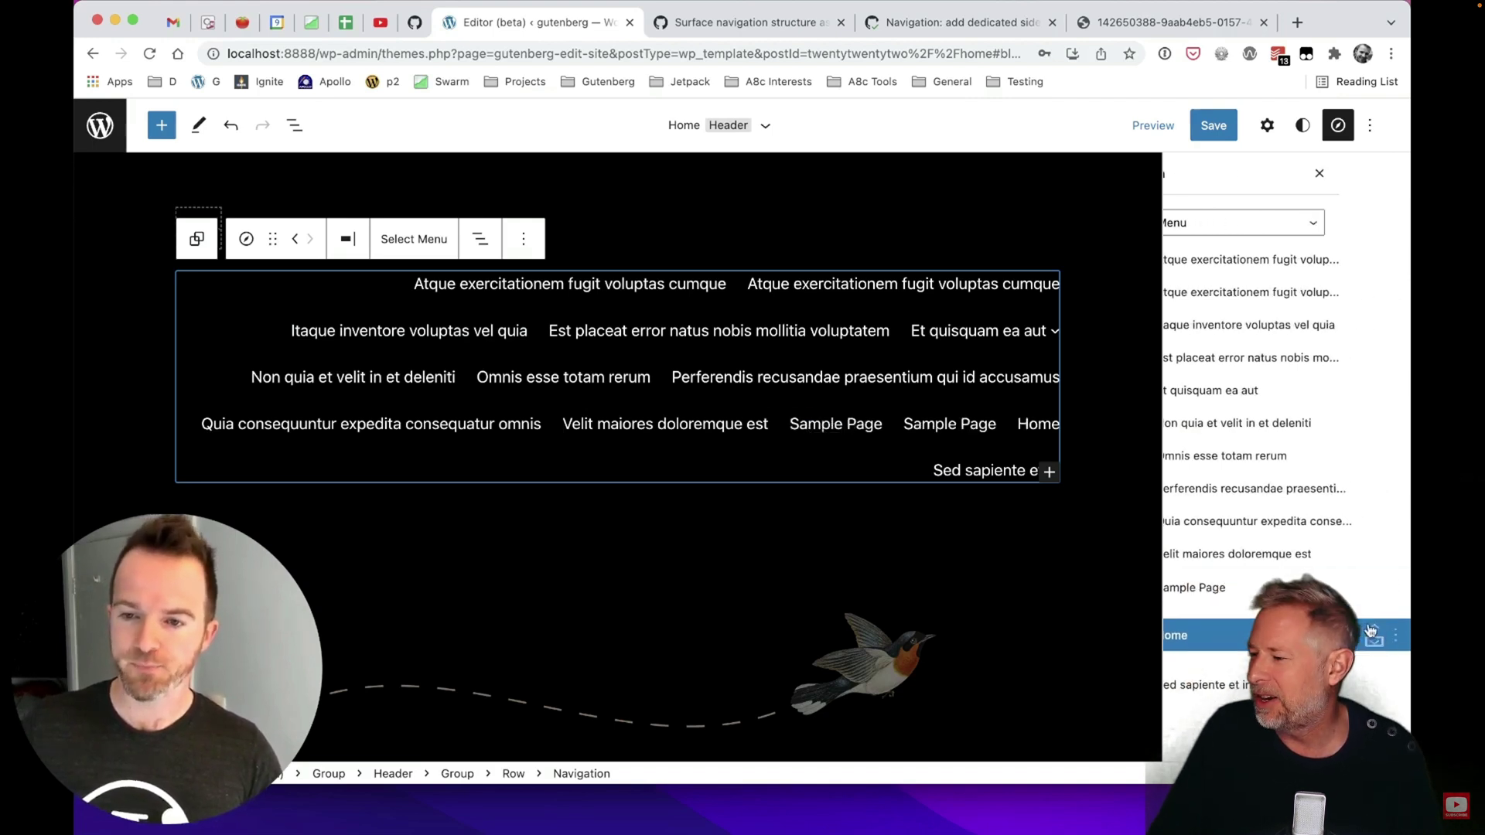
scroll(1250, 468, "left", 3)
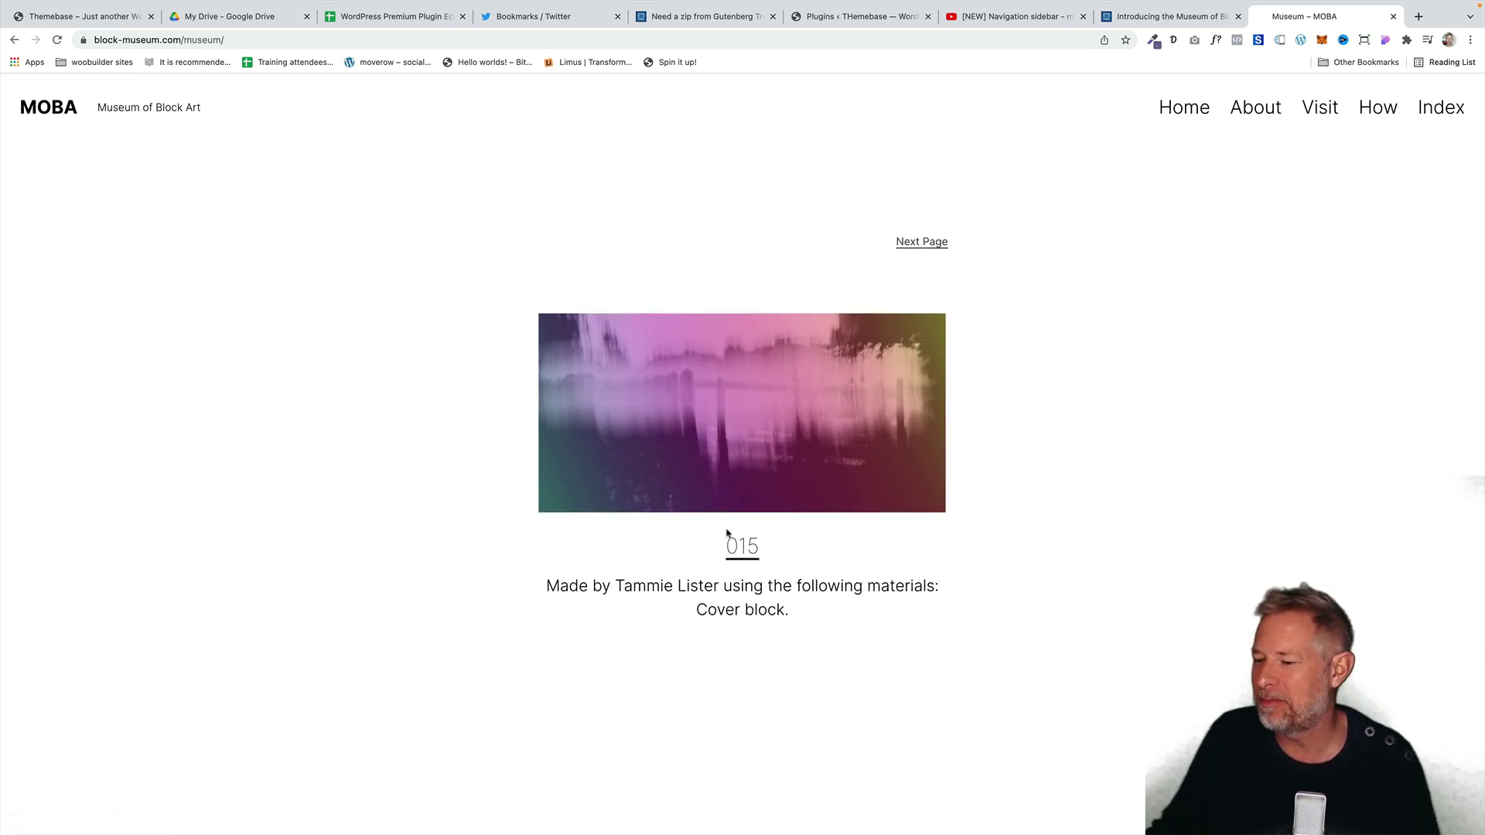
- Page to artwork 026, open its full page and scroll through its block code
left_click(910, 245)
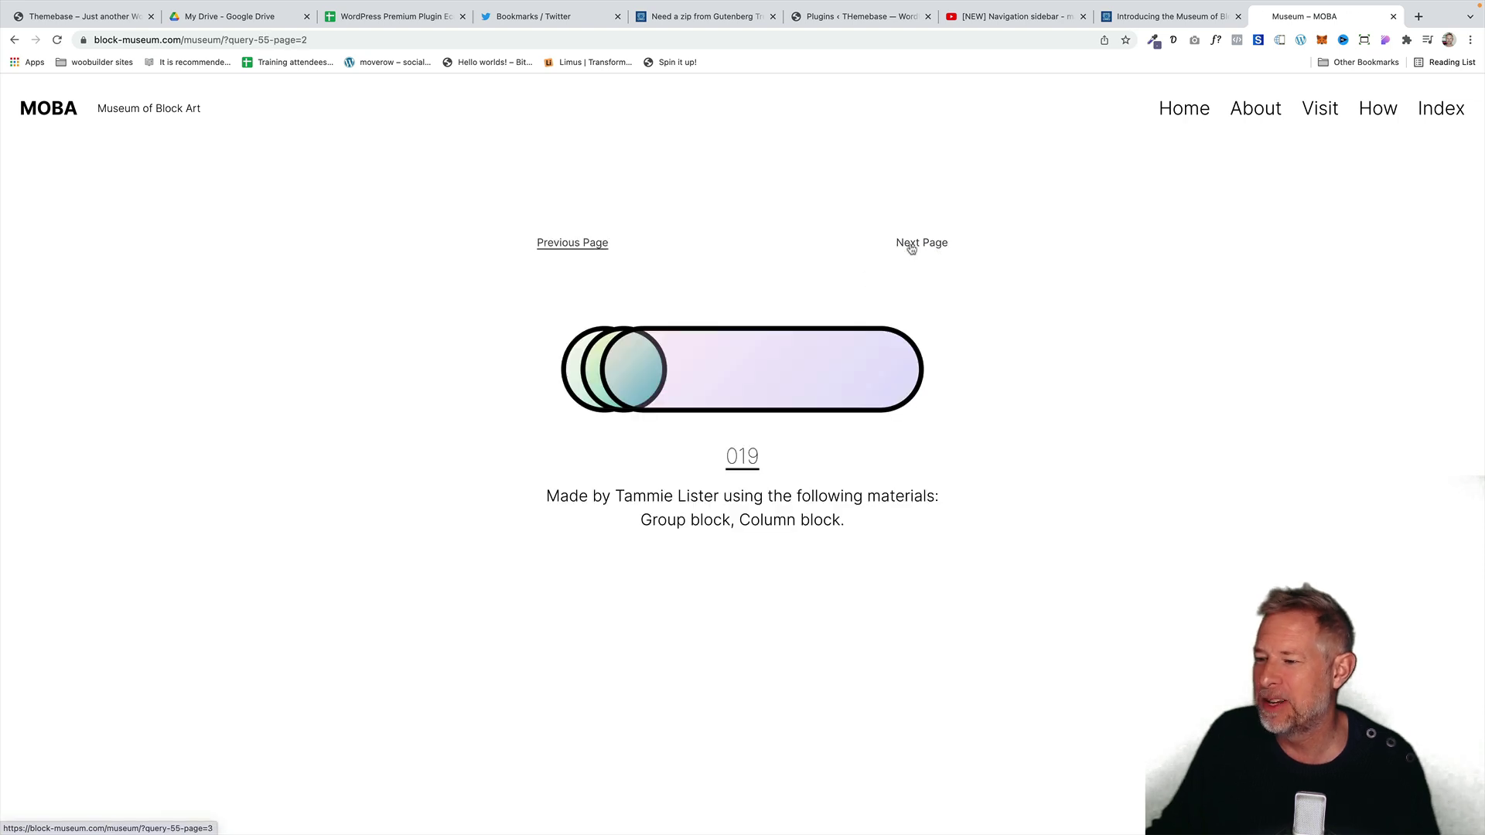
left_click(915, 246)
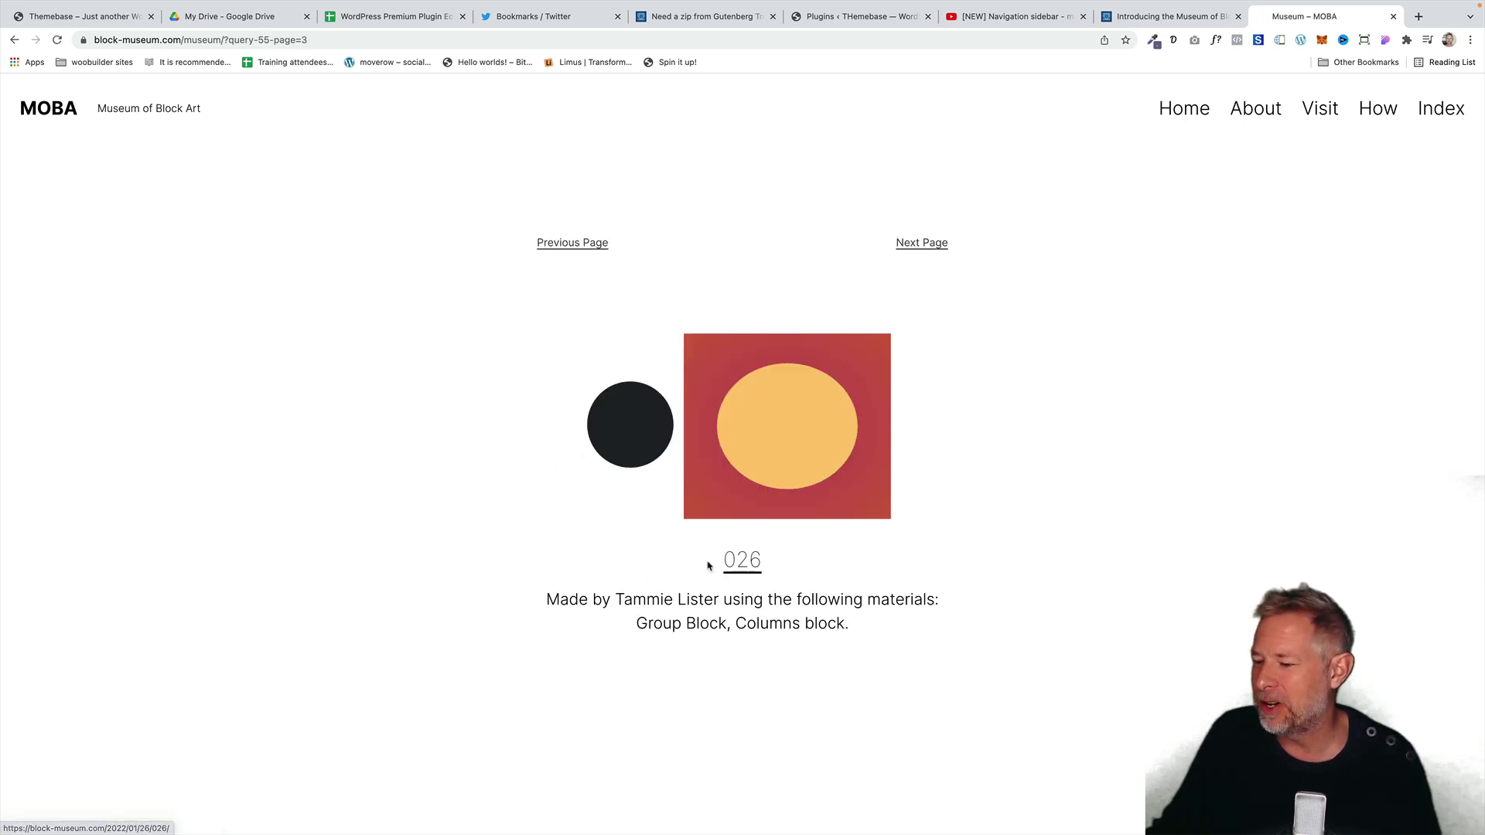
left_click(729, 559)
scroll(628, 490, "down", 10)
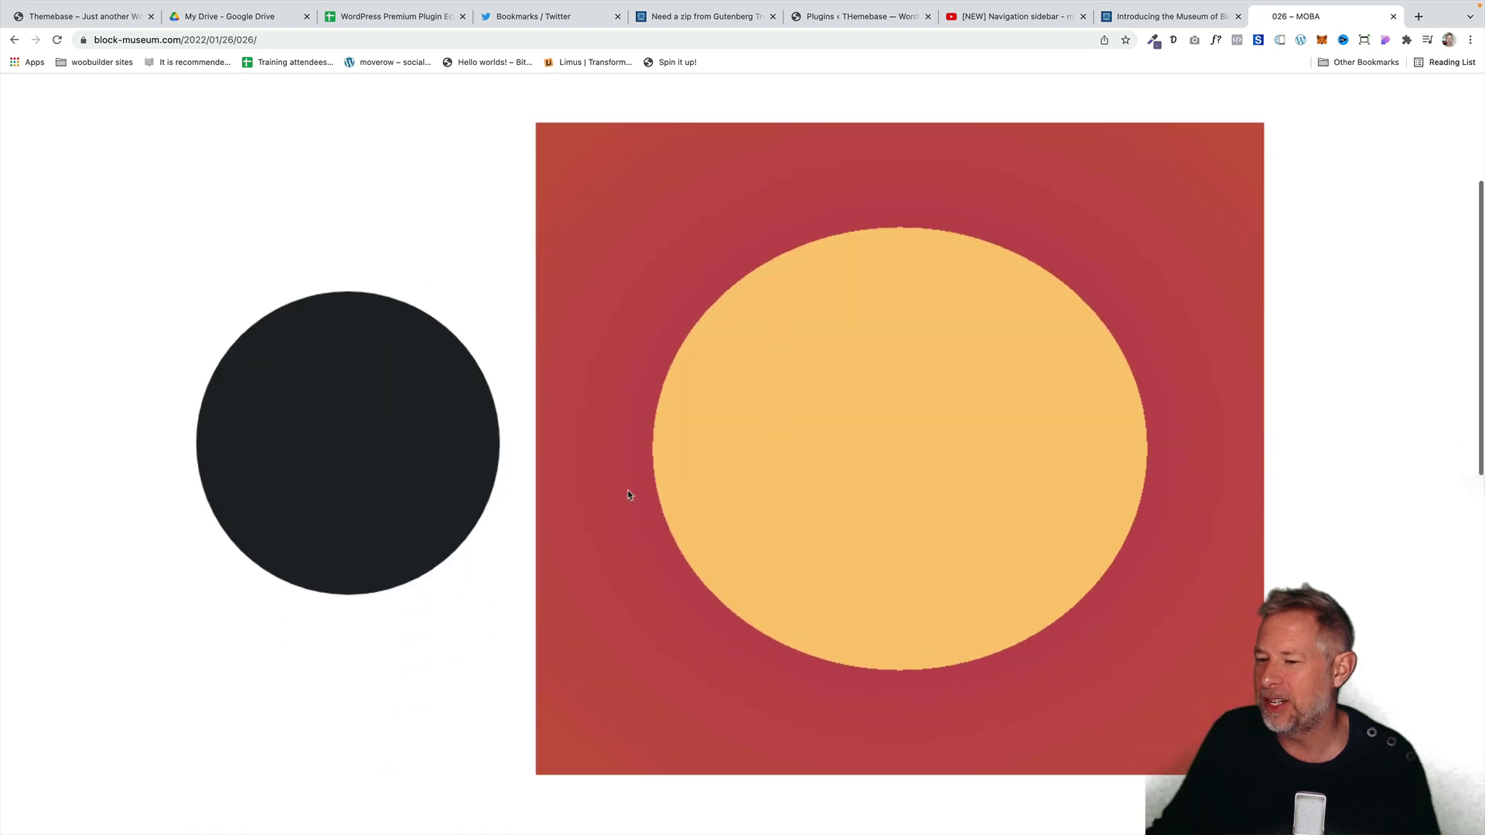
scroll(627, 504, "down", 3)
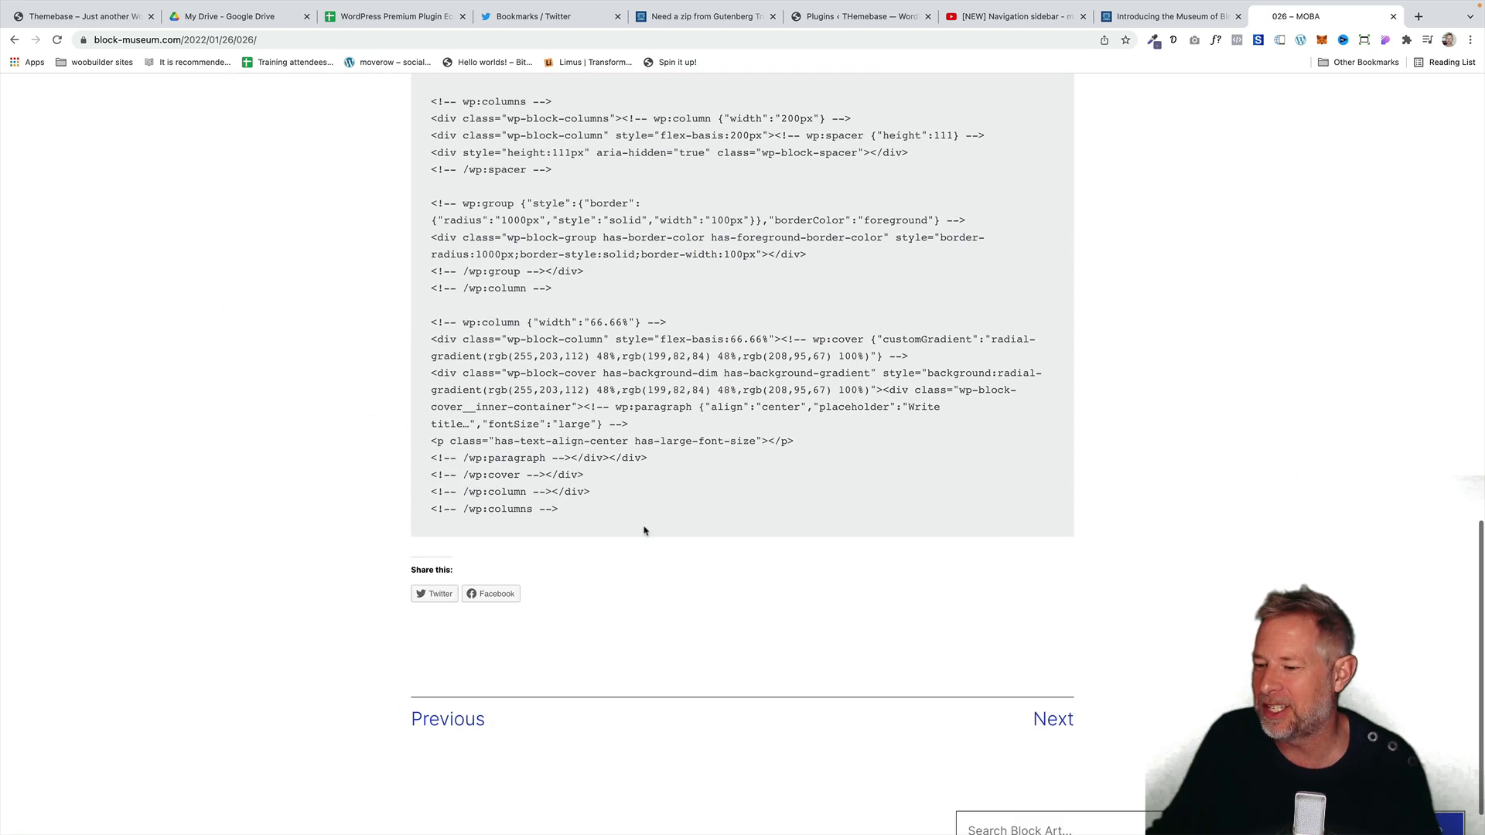
left_click_drag(643, 524, 431, 188)
scroll(604, 309, "up", 18)
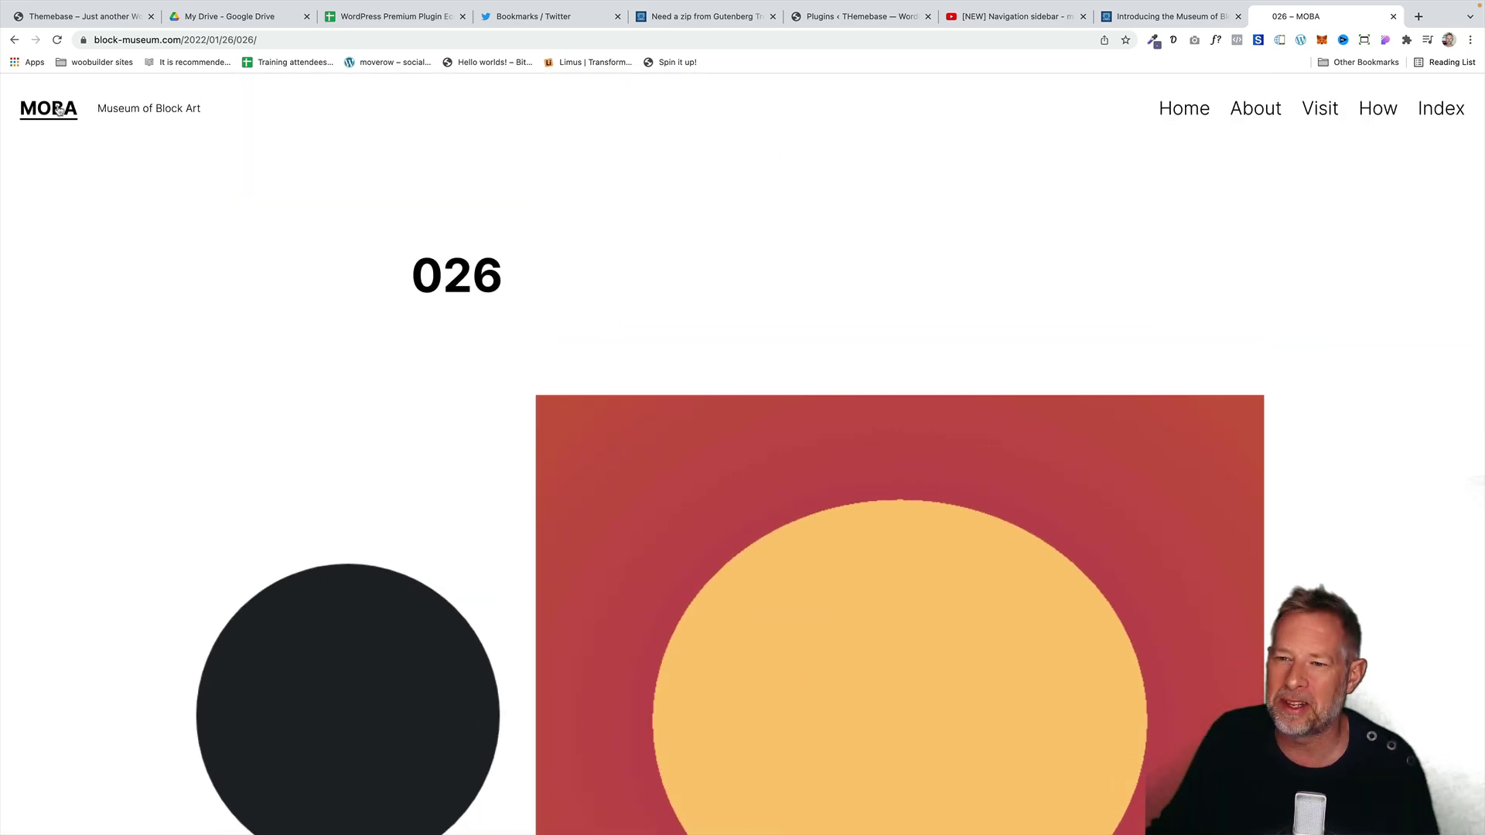
- Return to the MOBA home, enter the museum, and page forward past Abstractions Study No.8
left_click(48, 108)
left_click(142, 462)
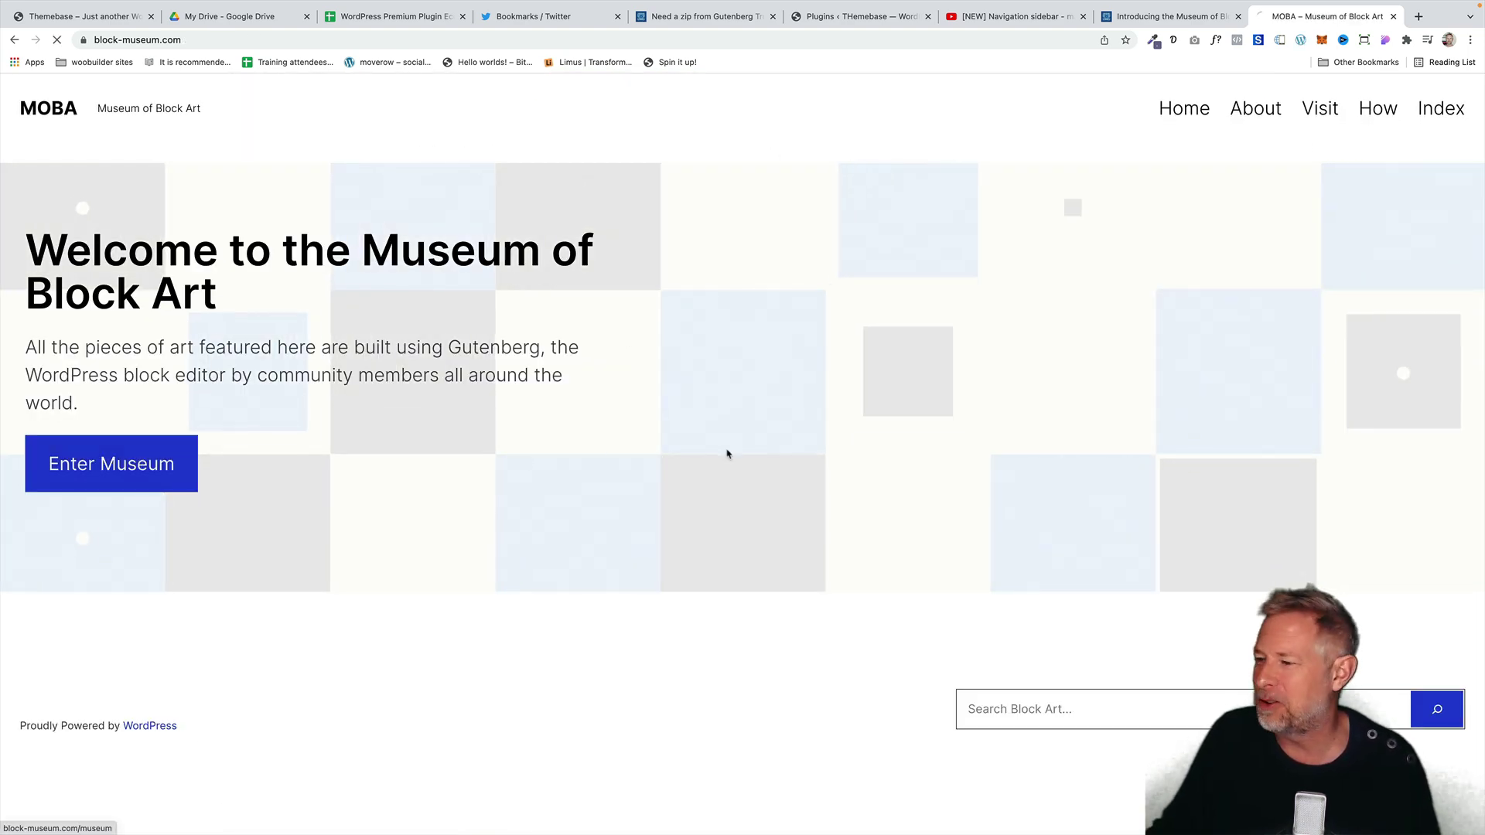
left_click(909, 244)
left_click(912, 244)
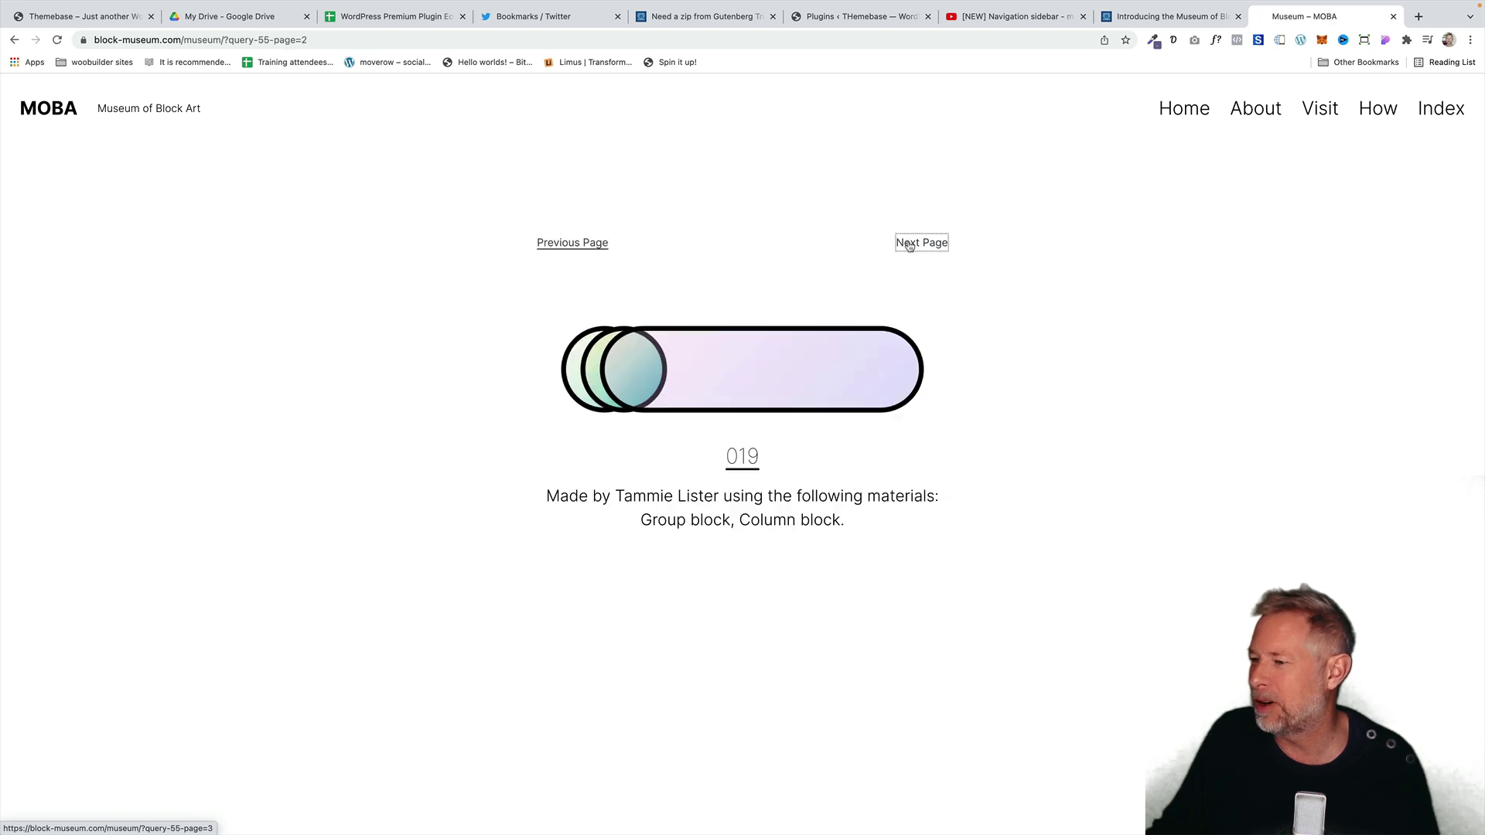
left_click(915, 245)
left_click(915, 246)
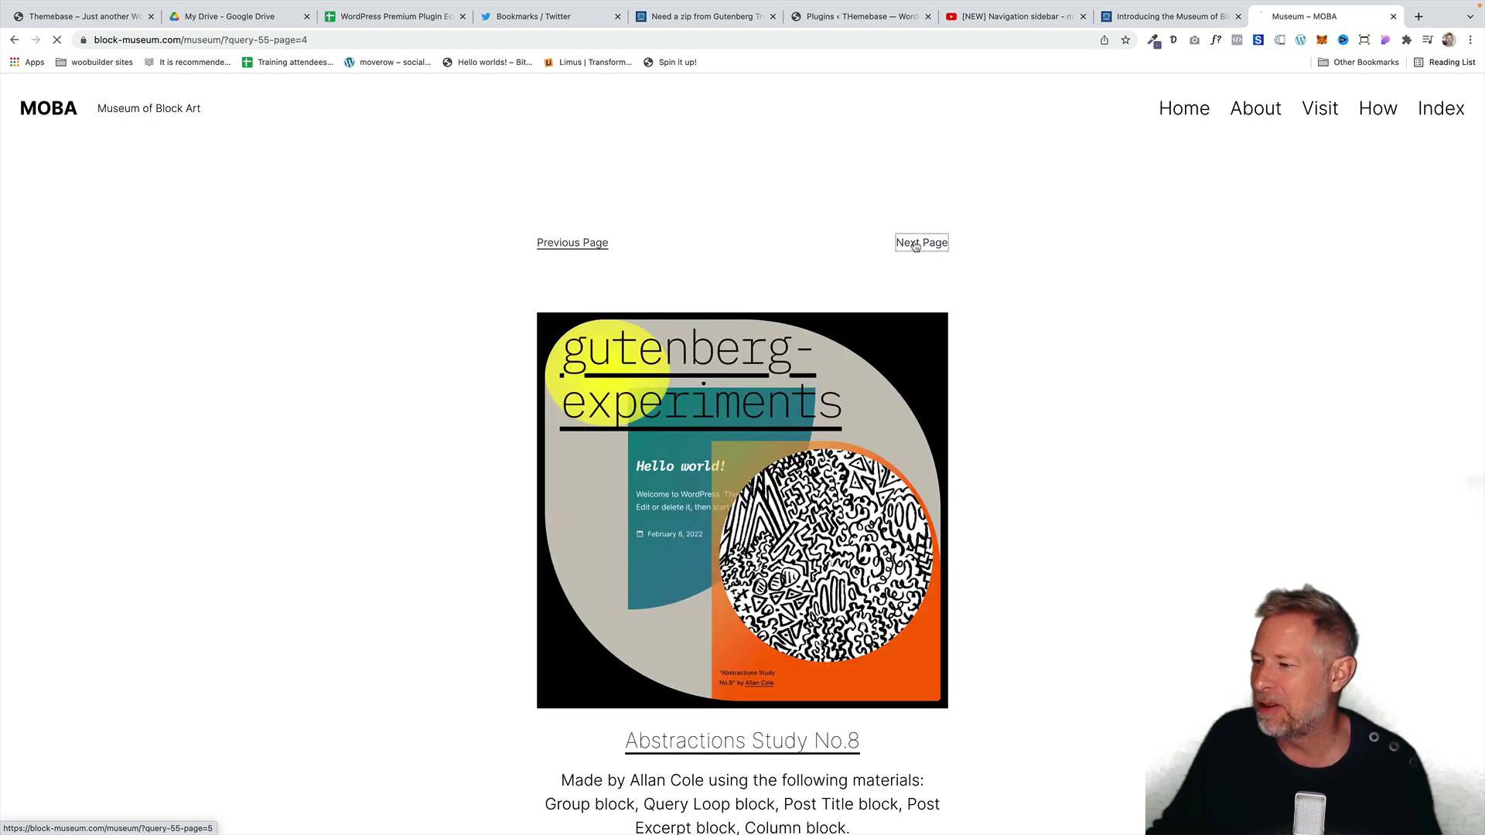
left_click(915, 246)
left_click(915, 246)
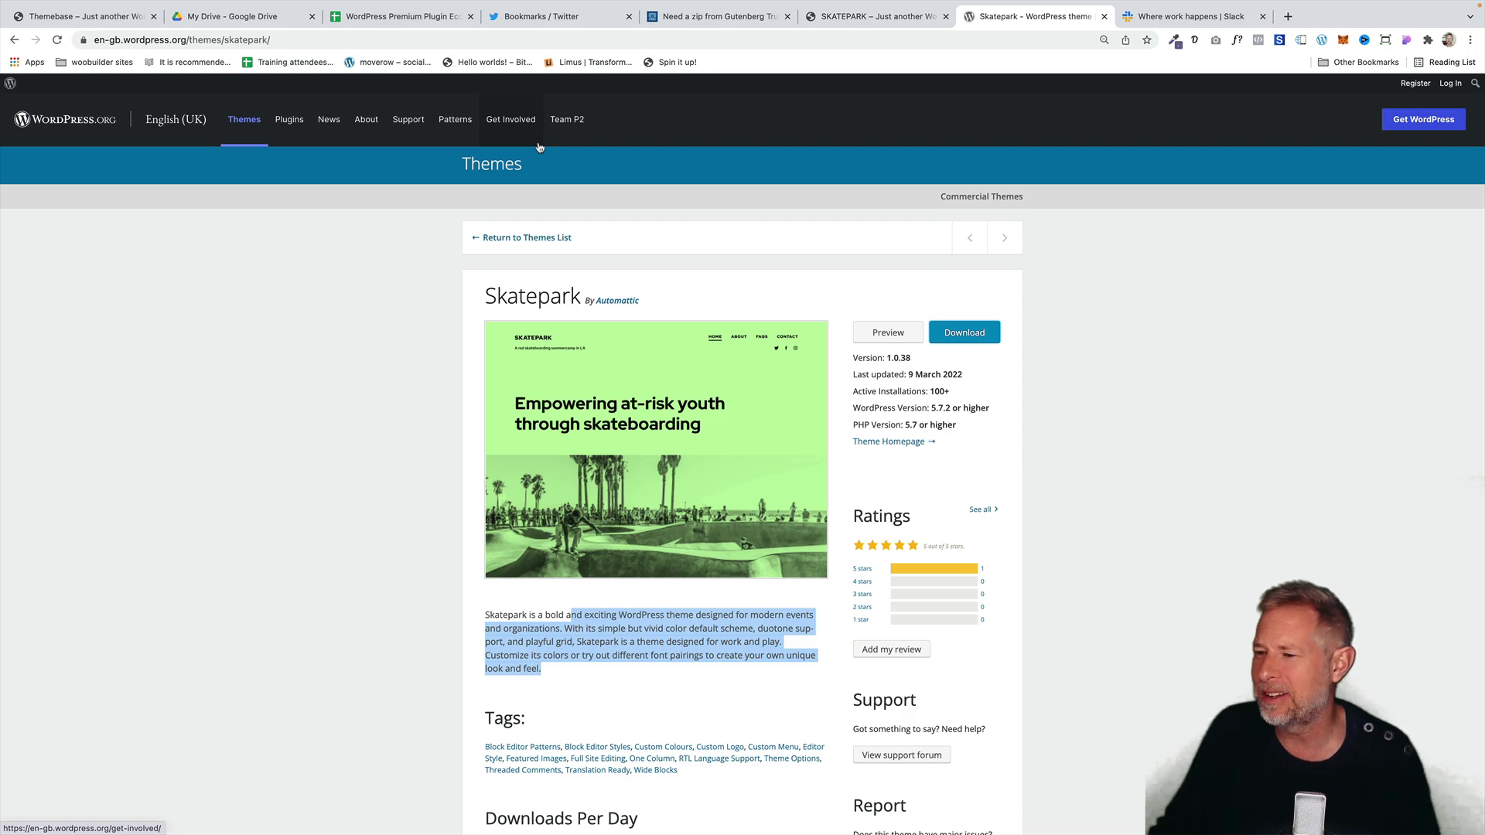
- Scroll through the Skatepark front page, then visit its HOME and SAMPLE PAGE links
left_click(861, 16)
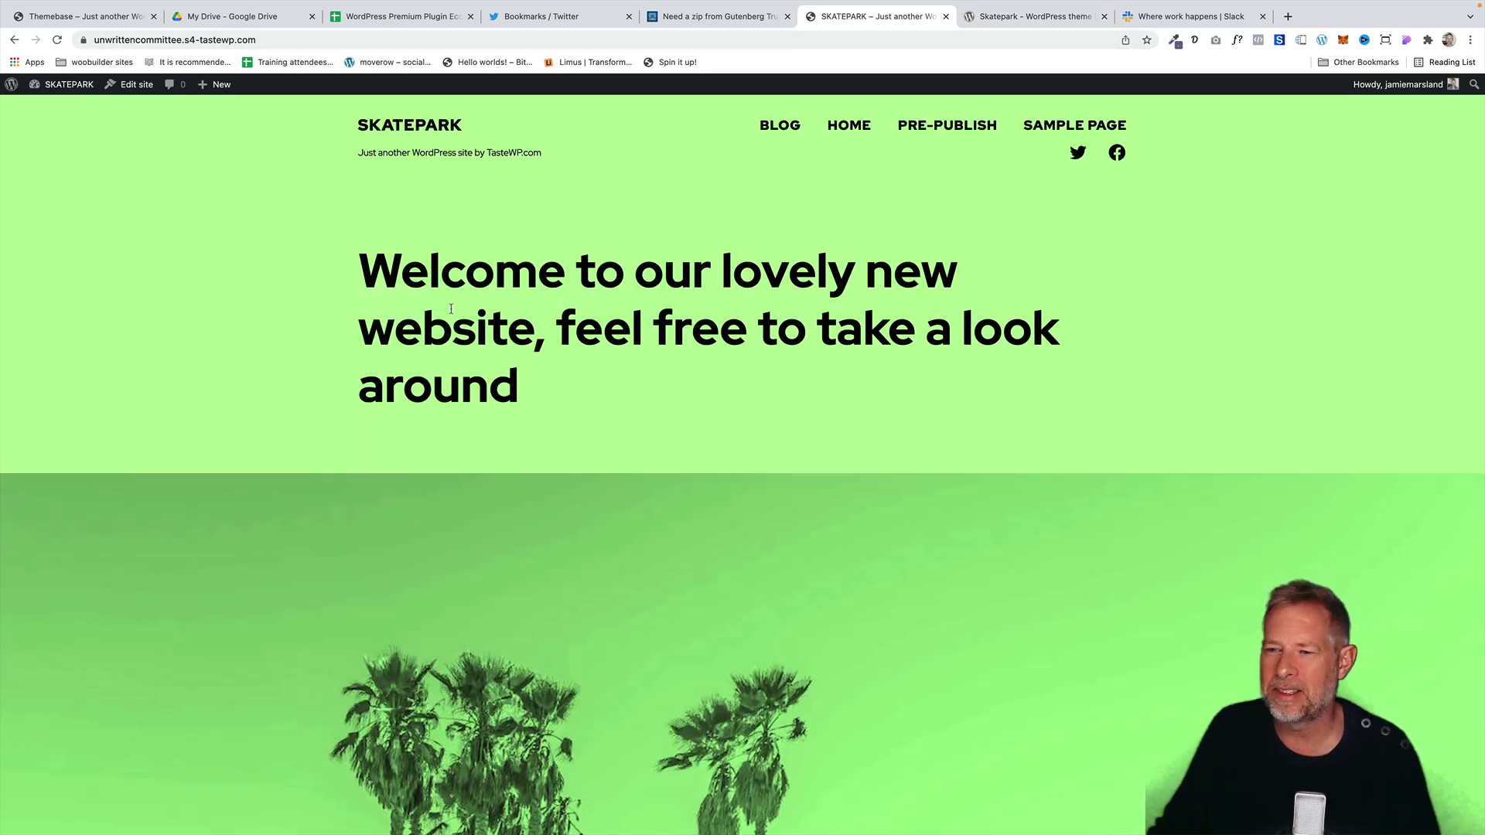
scroll(456, 325, "down", 10)
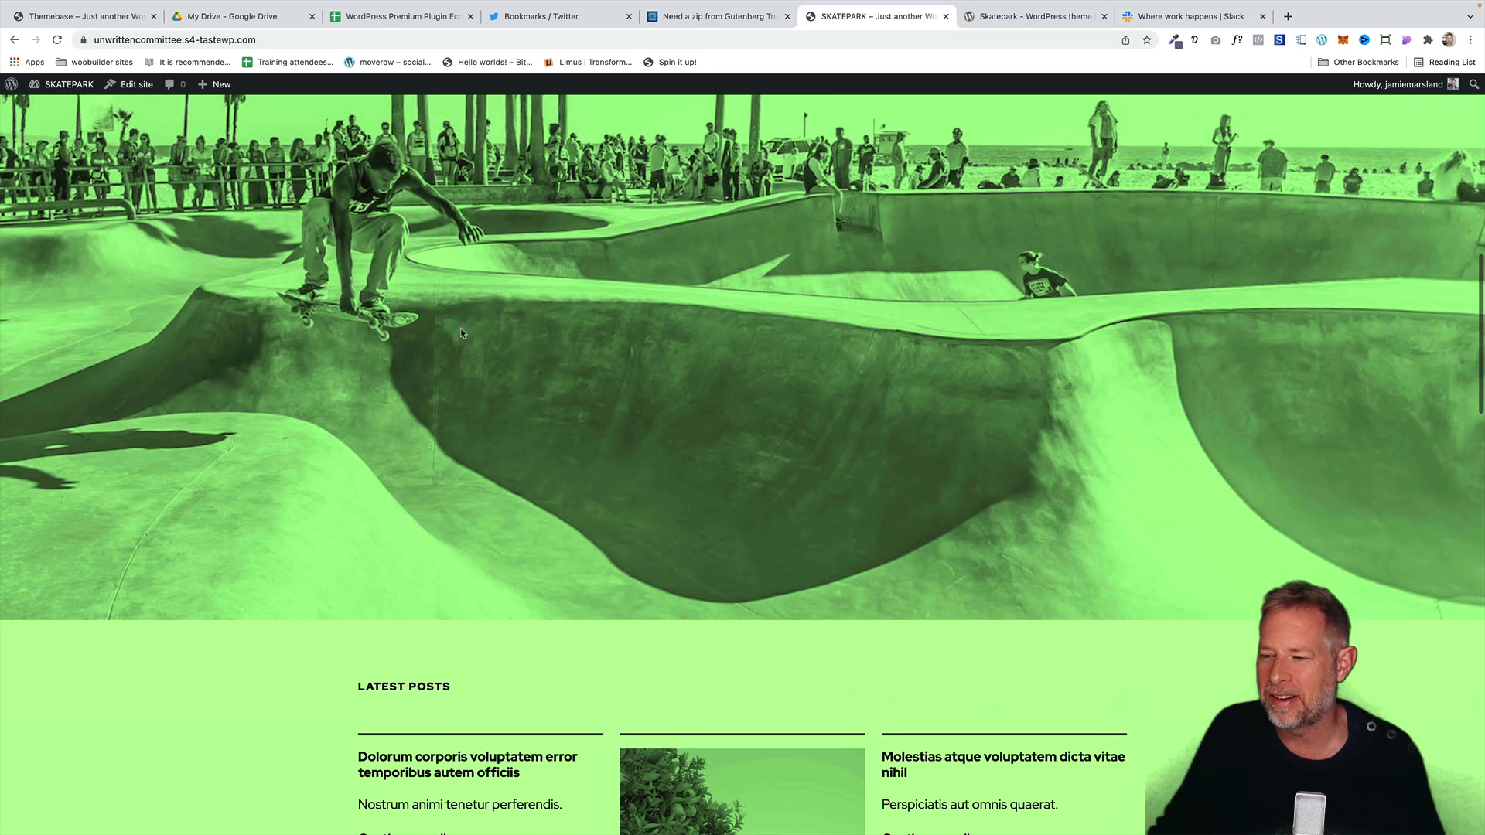
scroll(461, 333, "down", 10)
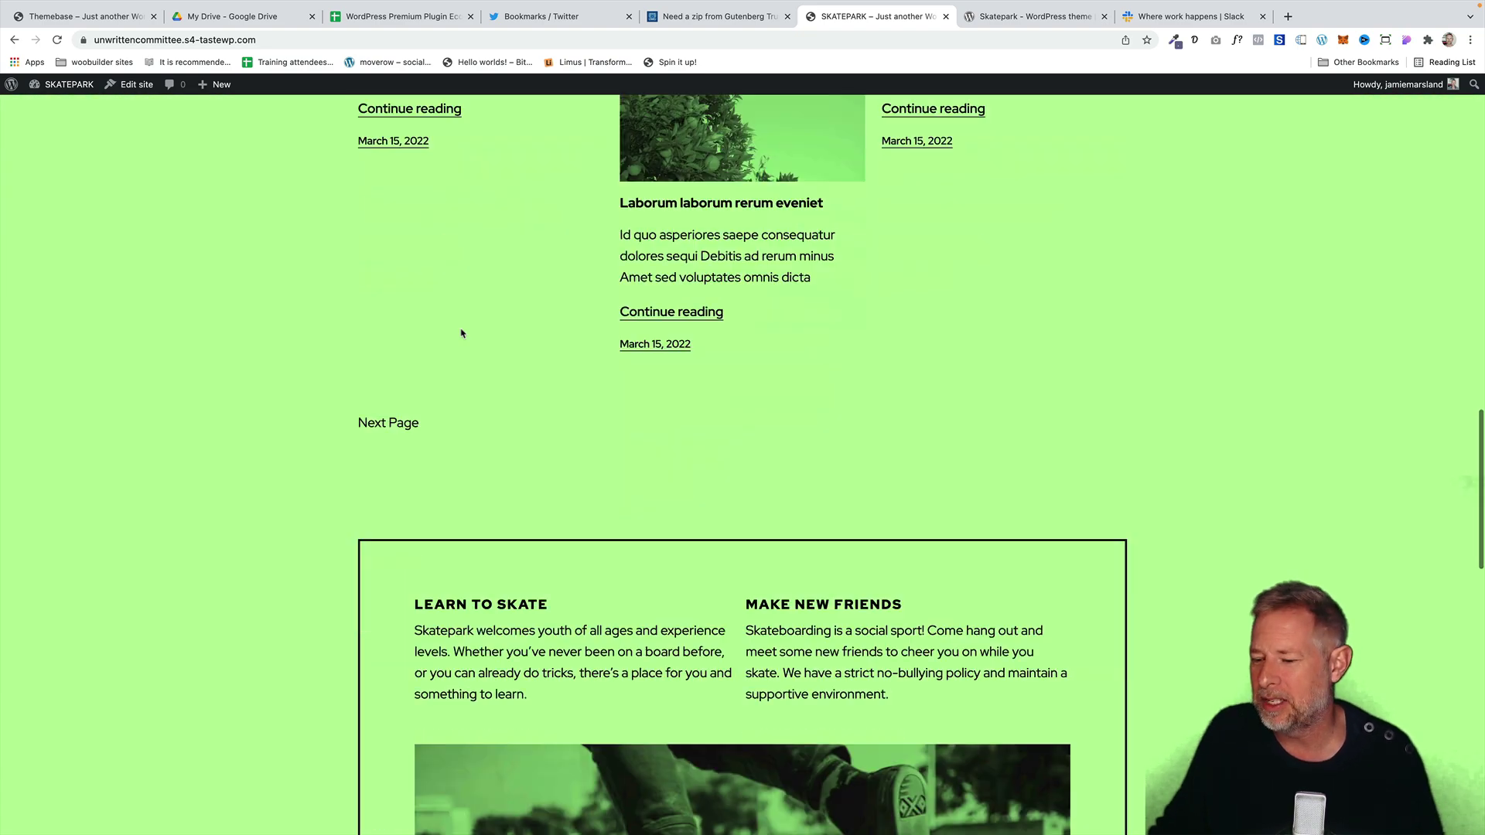
scroll(464, 340, "down", 5)
scroll(504, 355, "up", 20)
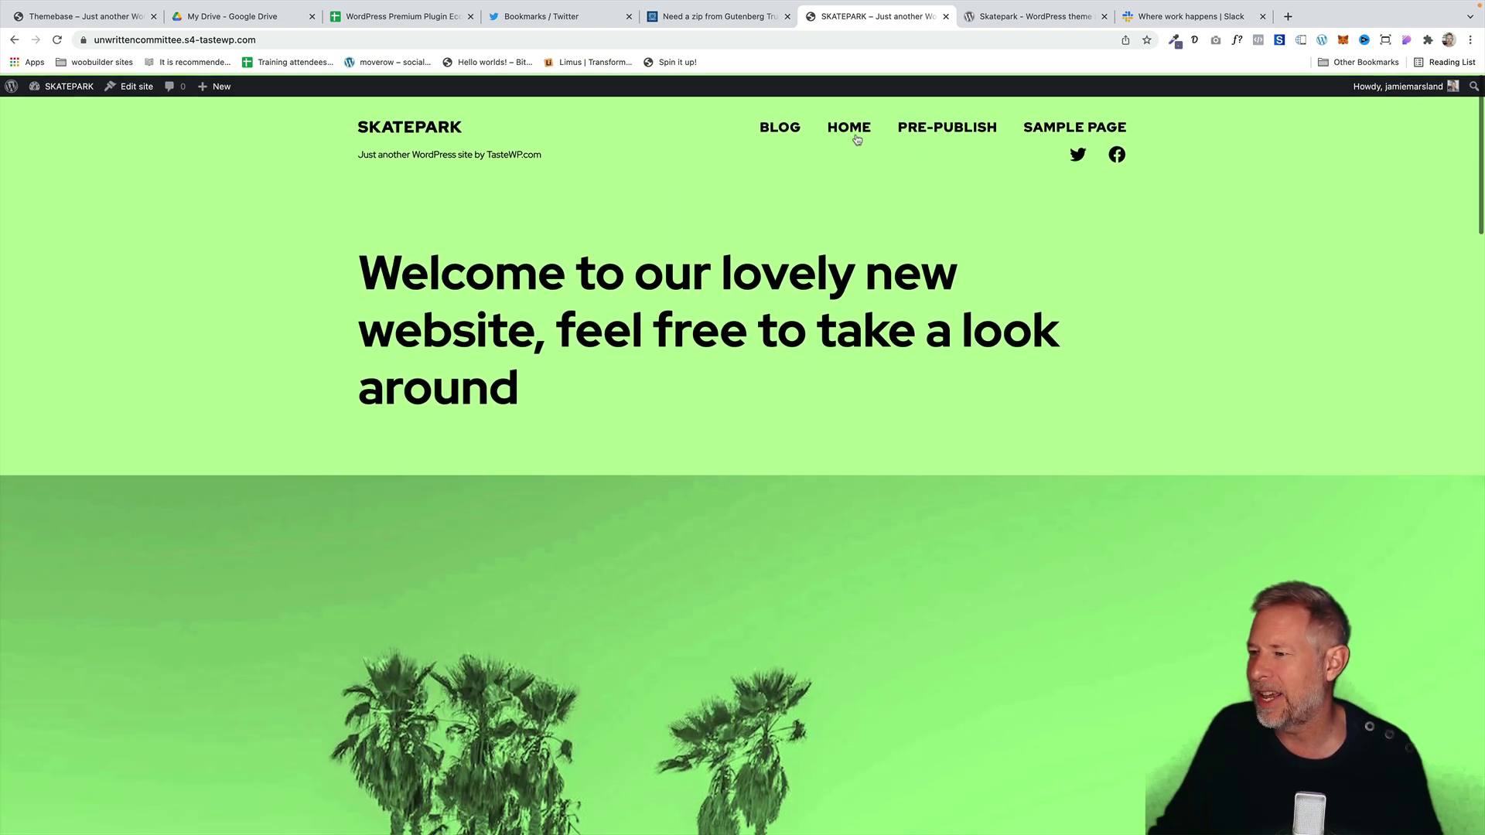
left_click(858, 138)
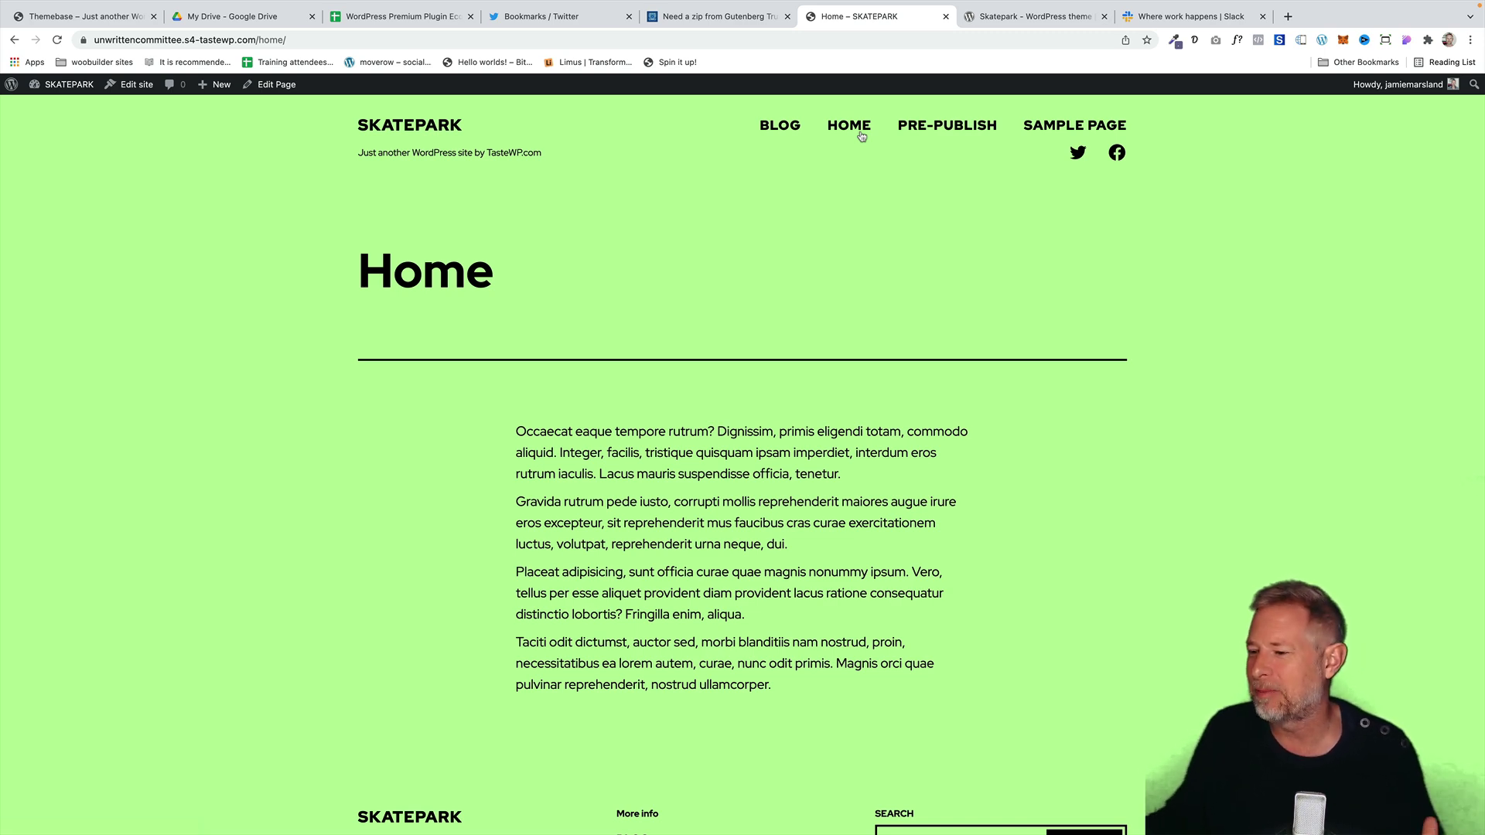
left_click(1032, 127)
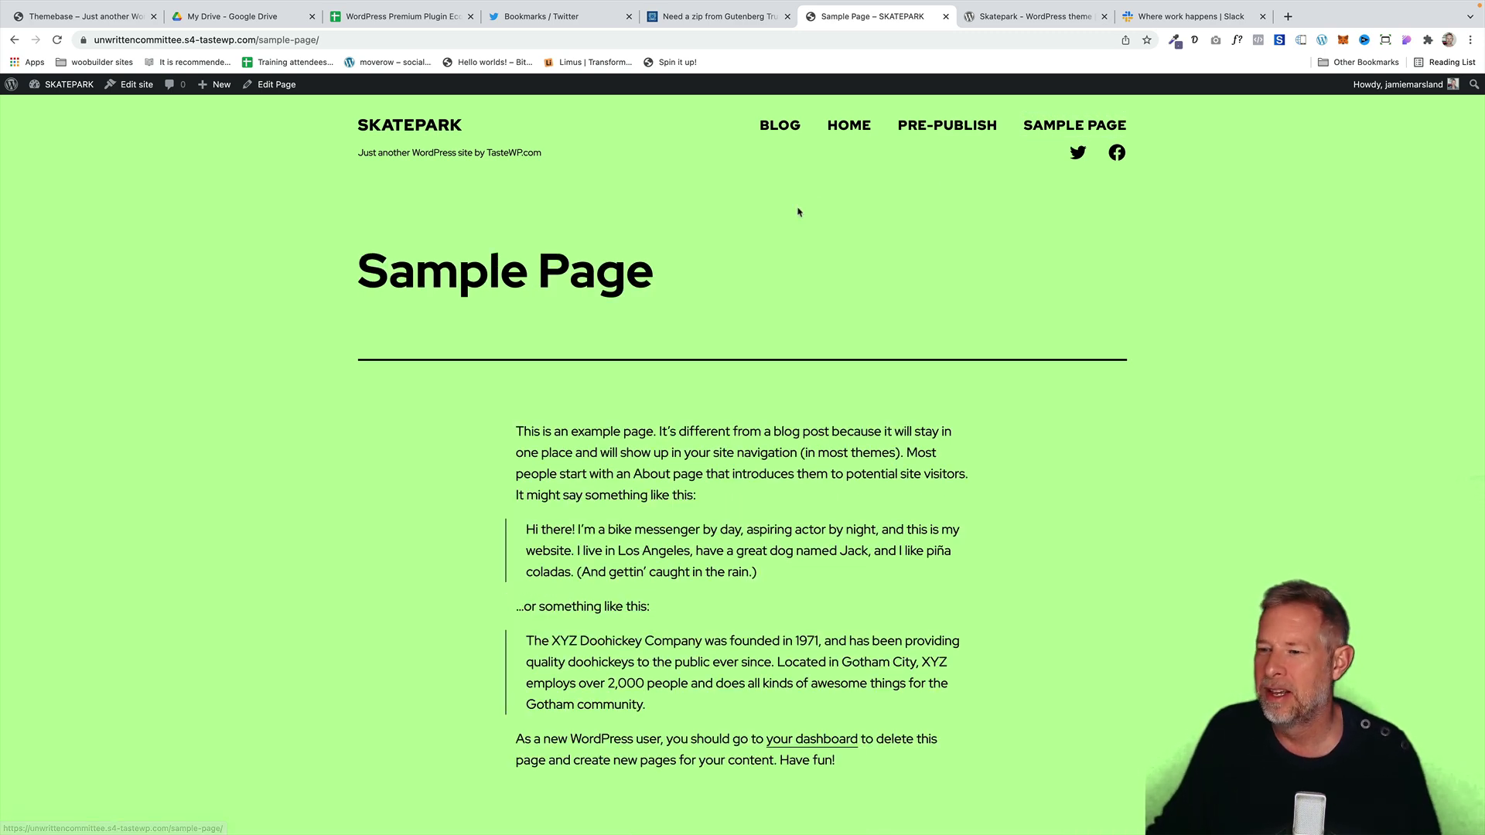
- Start a new page and filter the inserter's block patterns to the Skatepark category
mouse_move(221, 86)
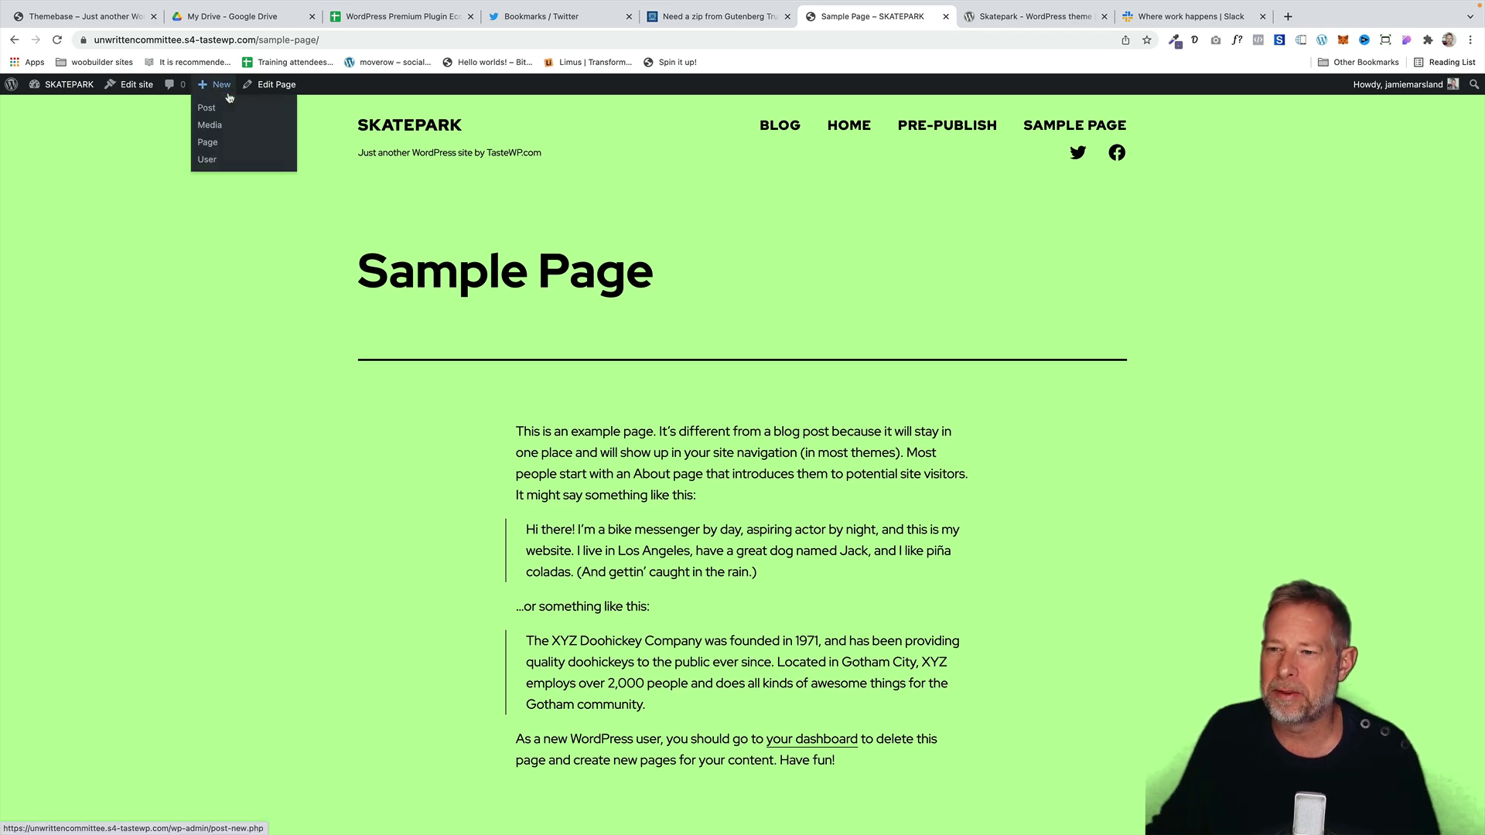
left_click(210, 144)
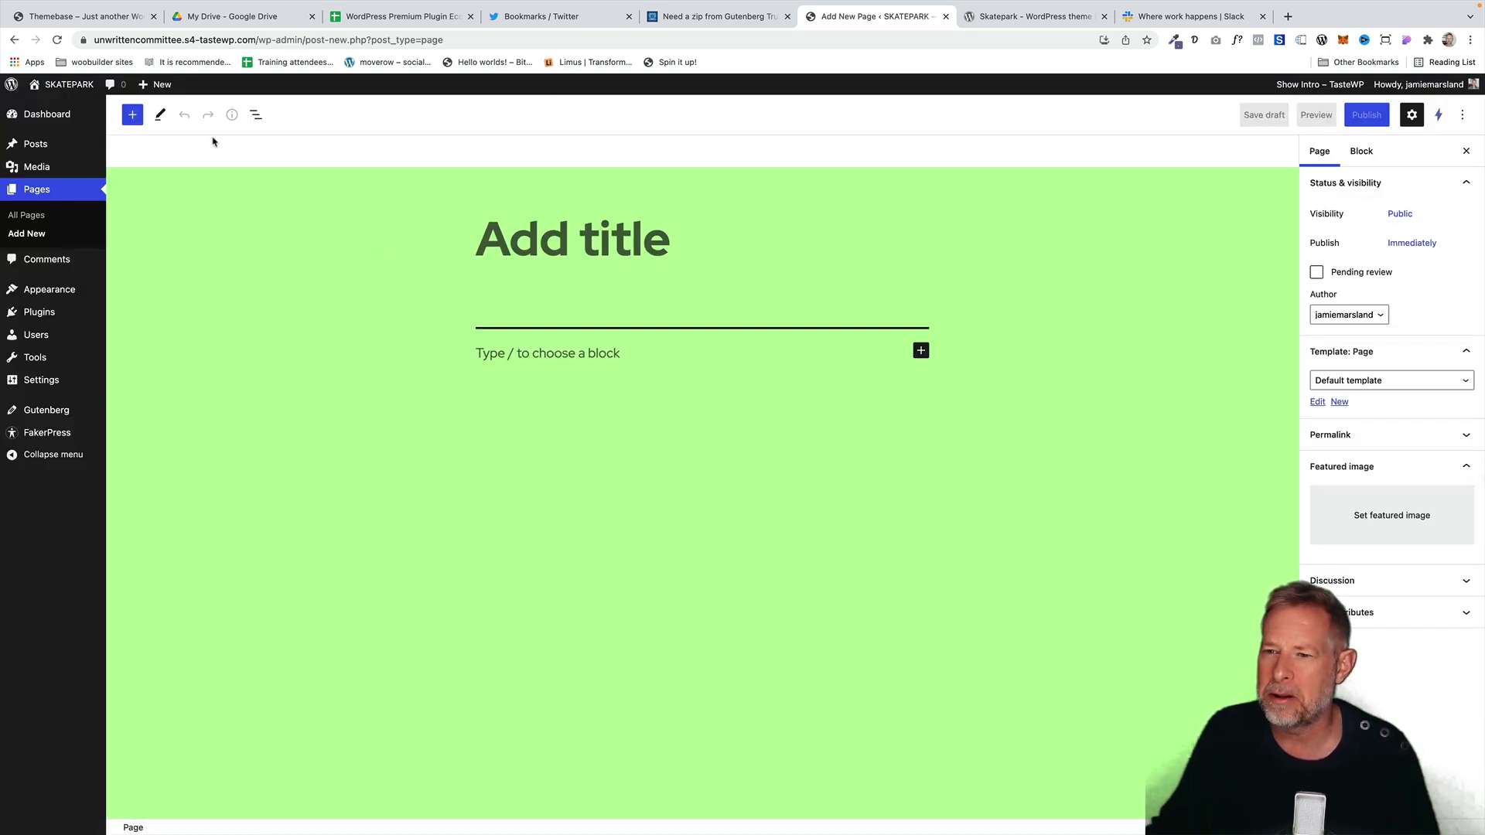
left_click(132, 115)
left_click(246, 194)
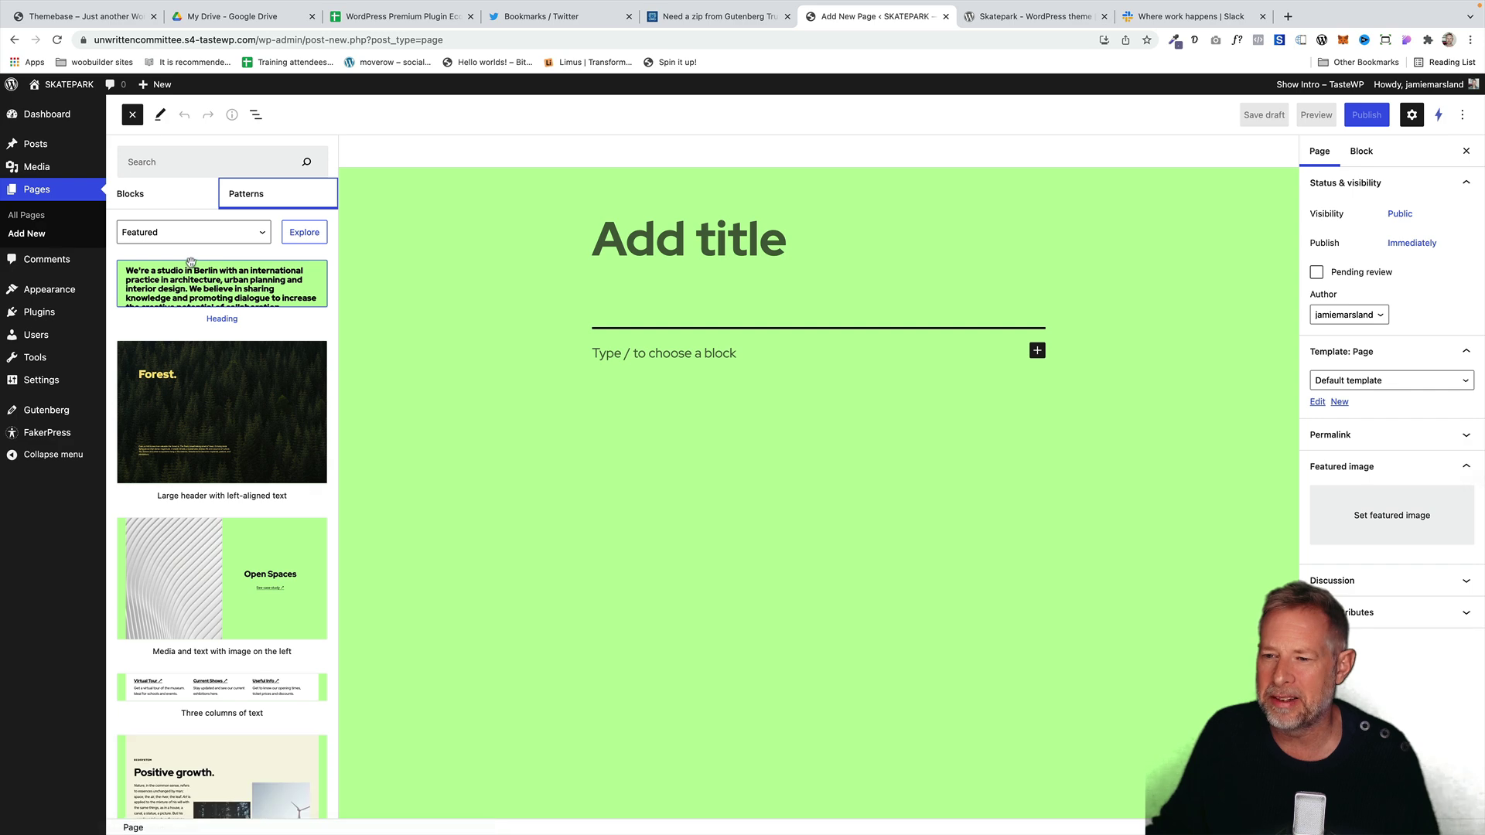
left_click(192, 234)
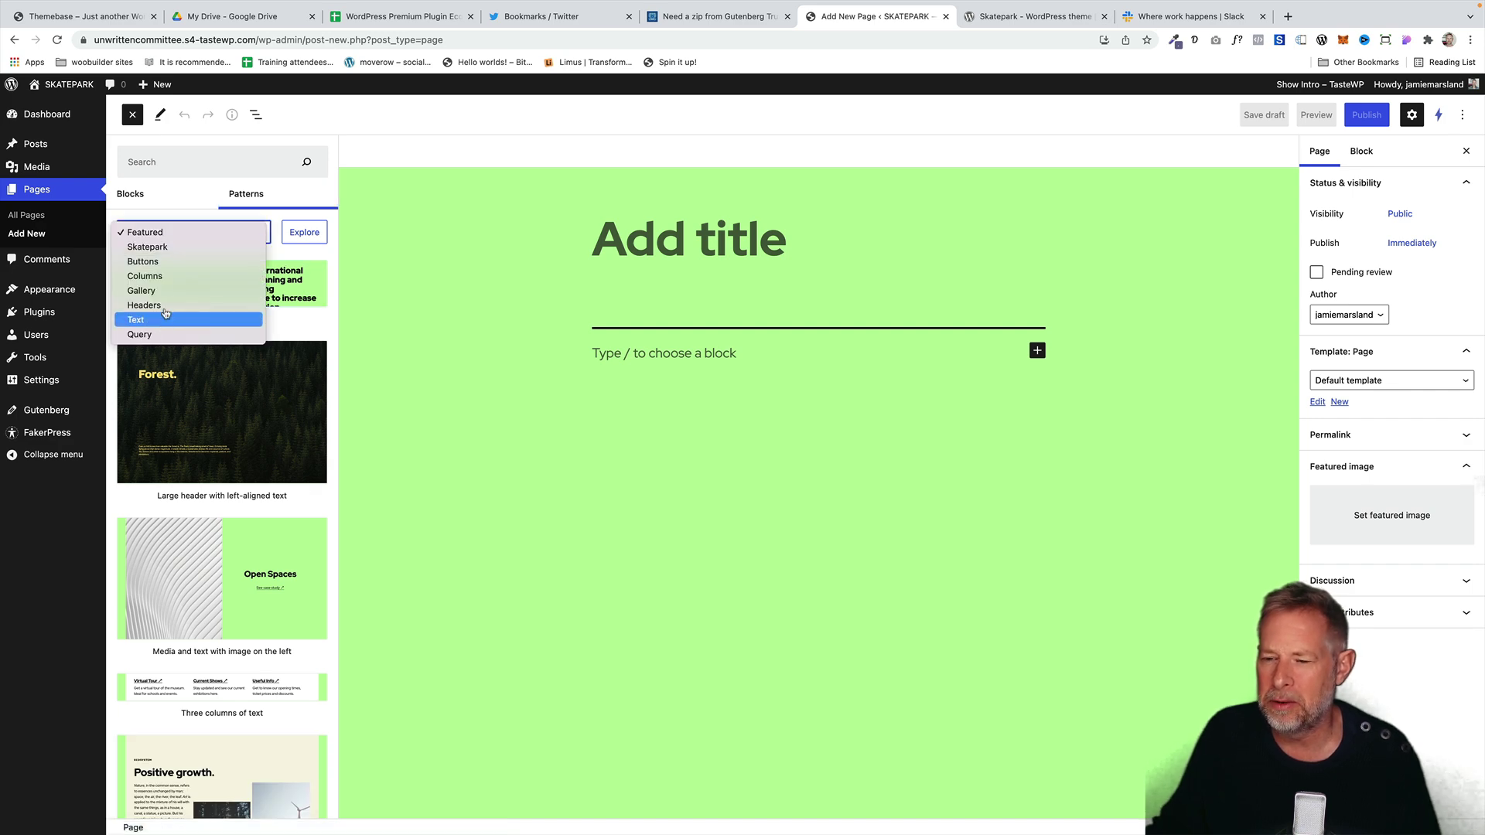
left_click(166, 248)
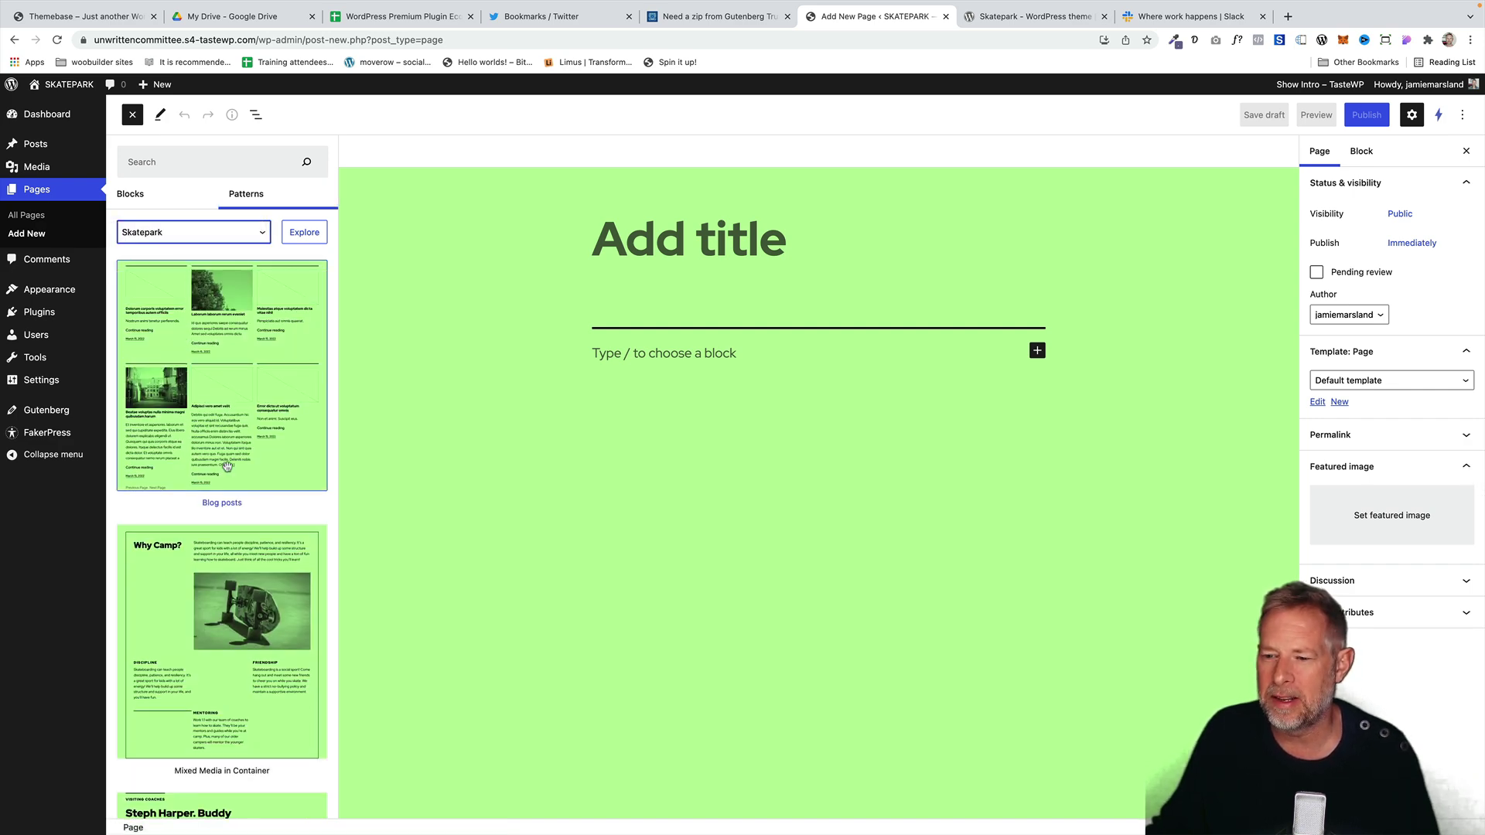
scroll(227, 466, "down", 6)
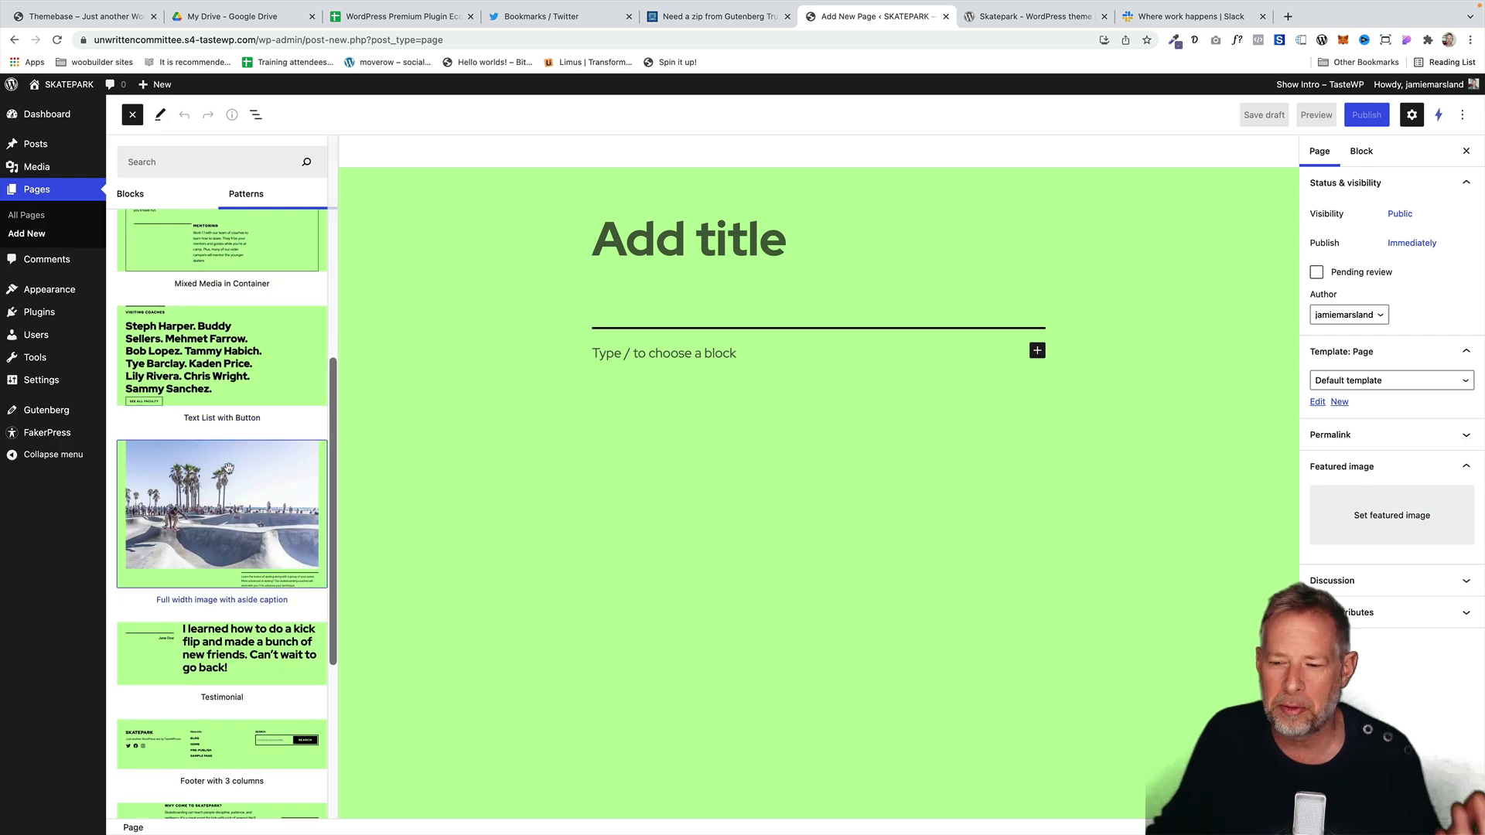
scroll(229, 468, "down", 3)
- Insert the Testimonial, Paragraph with quote and Columns in container patterns into the page
left_click(222, 414)
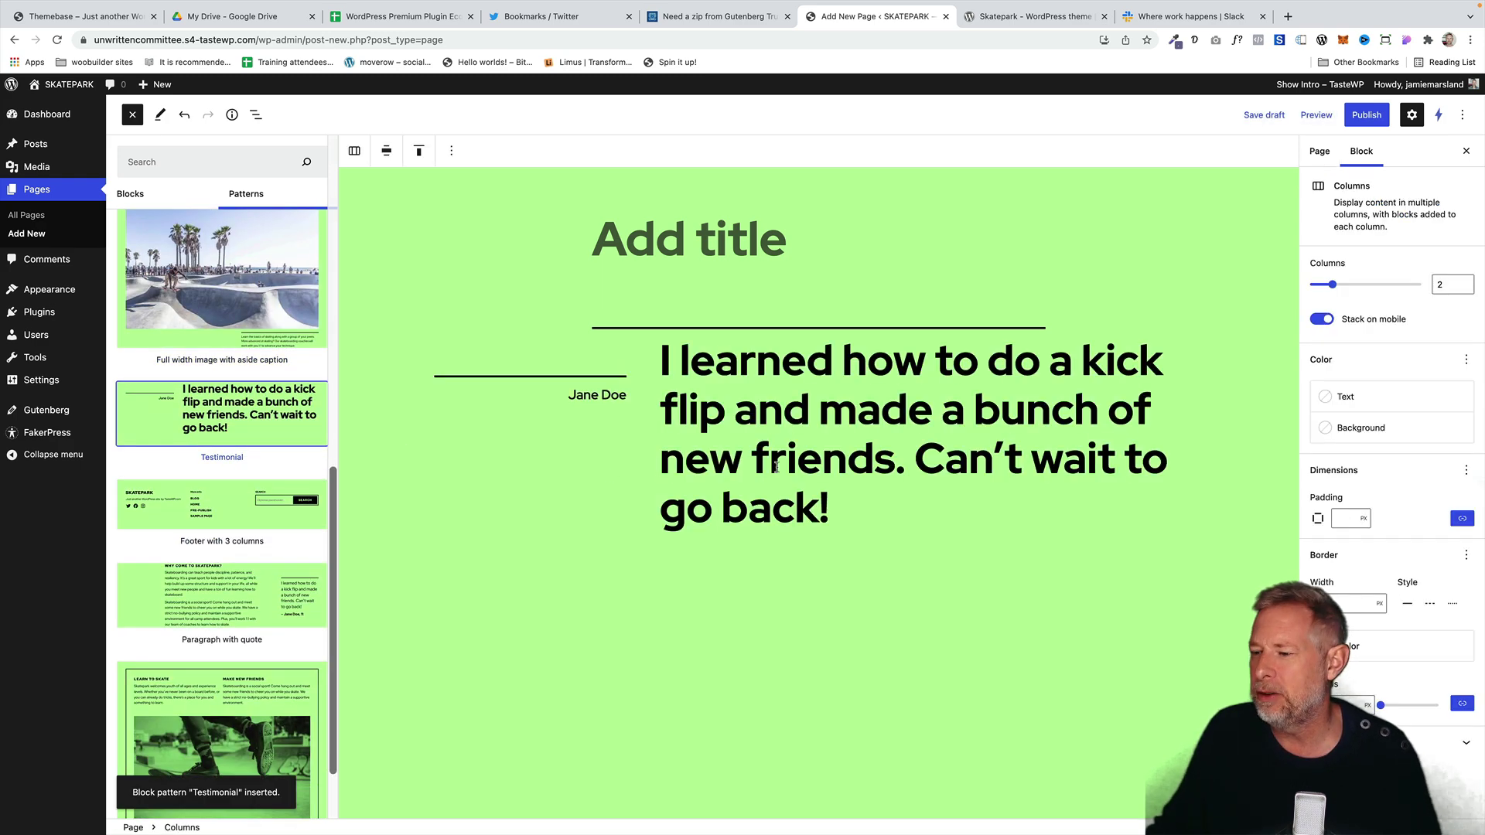
left_click(217, 573)
scroll(224, 580, "down", 2)
left_click(228, 584)
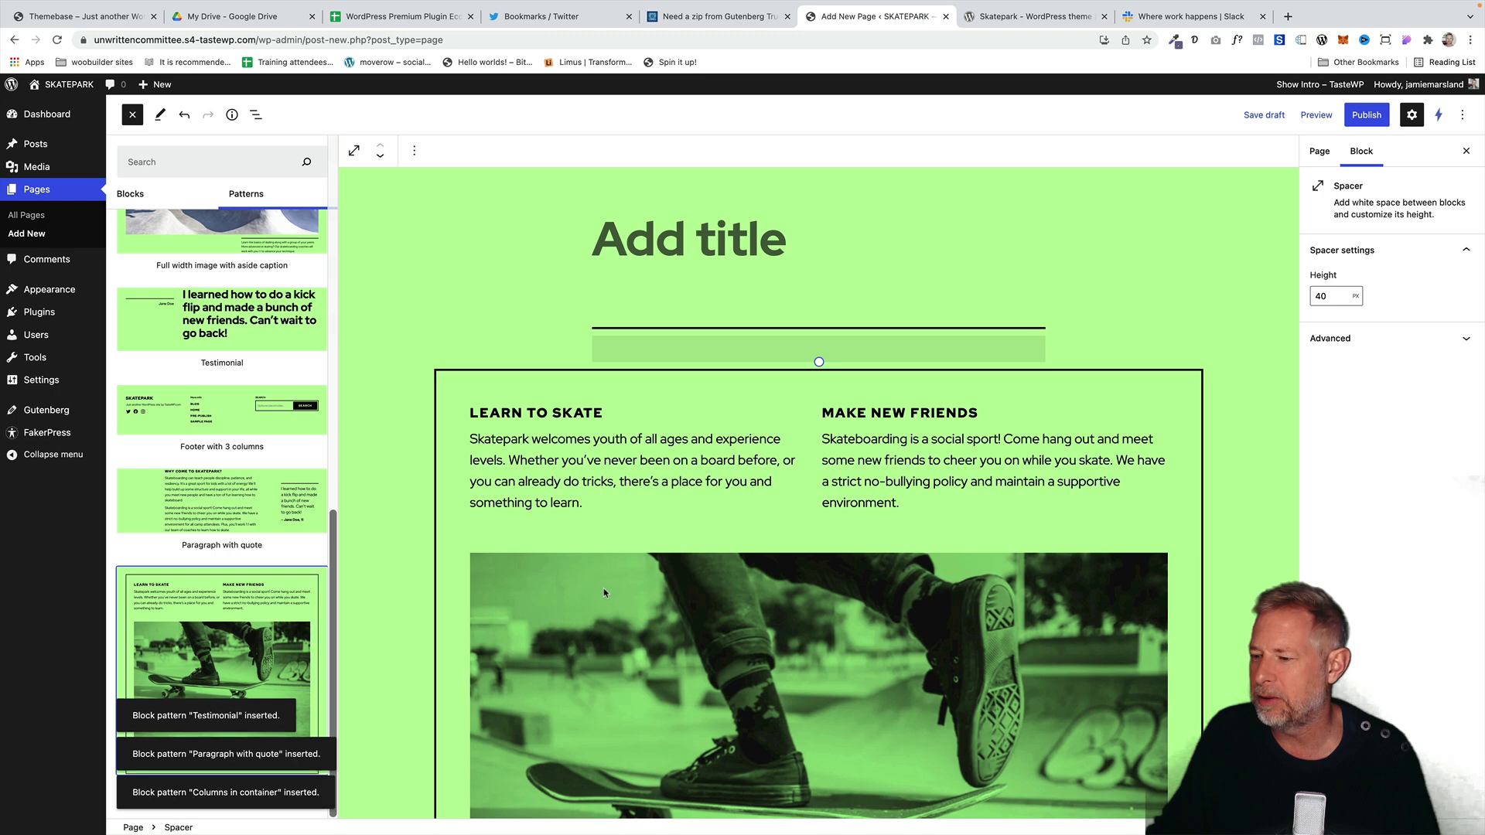
scroll(603, 592, "down", 8)
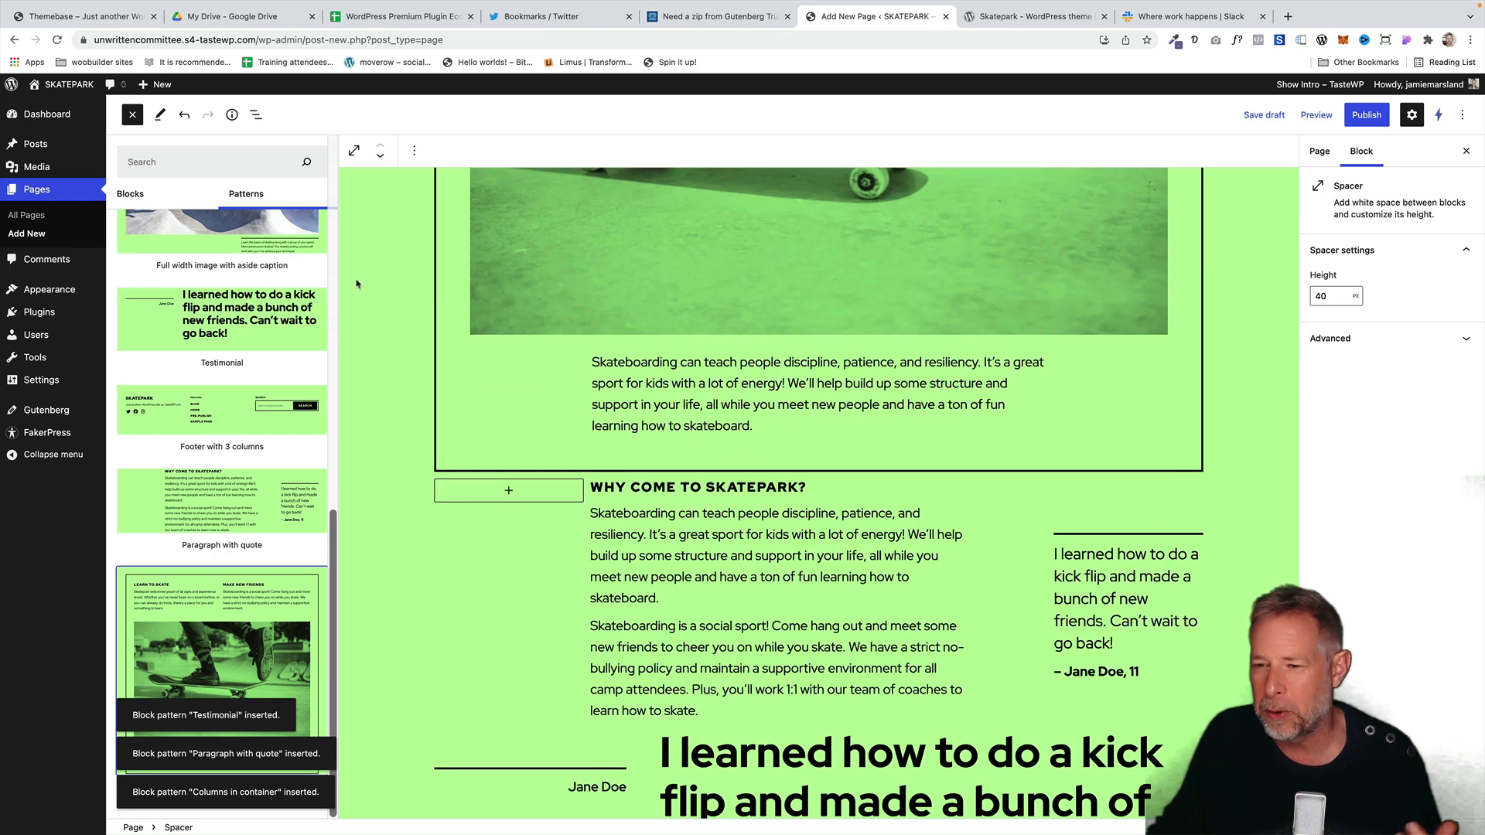
- Review the page's blocks in List View, then leave the unsaved page for the site editor
key("Escape")
left_click(256, 115)
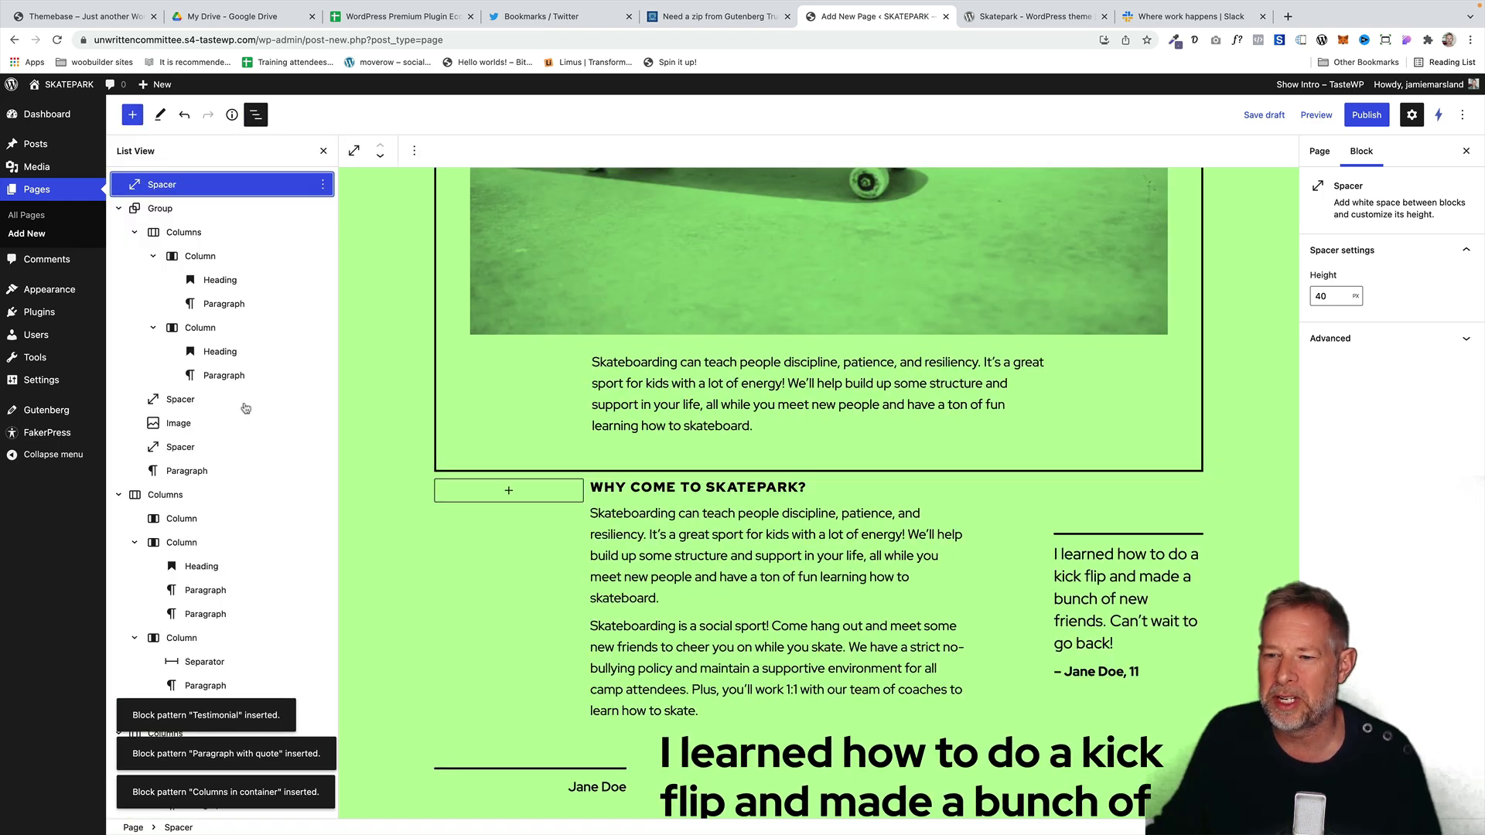
scroll(247, 452, "down", 5)
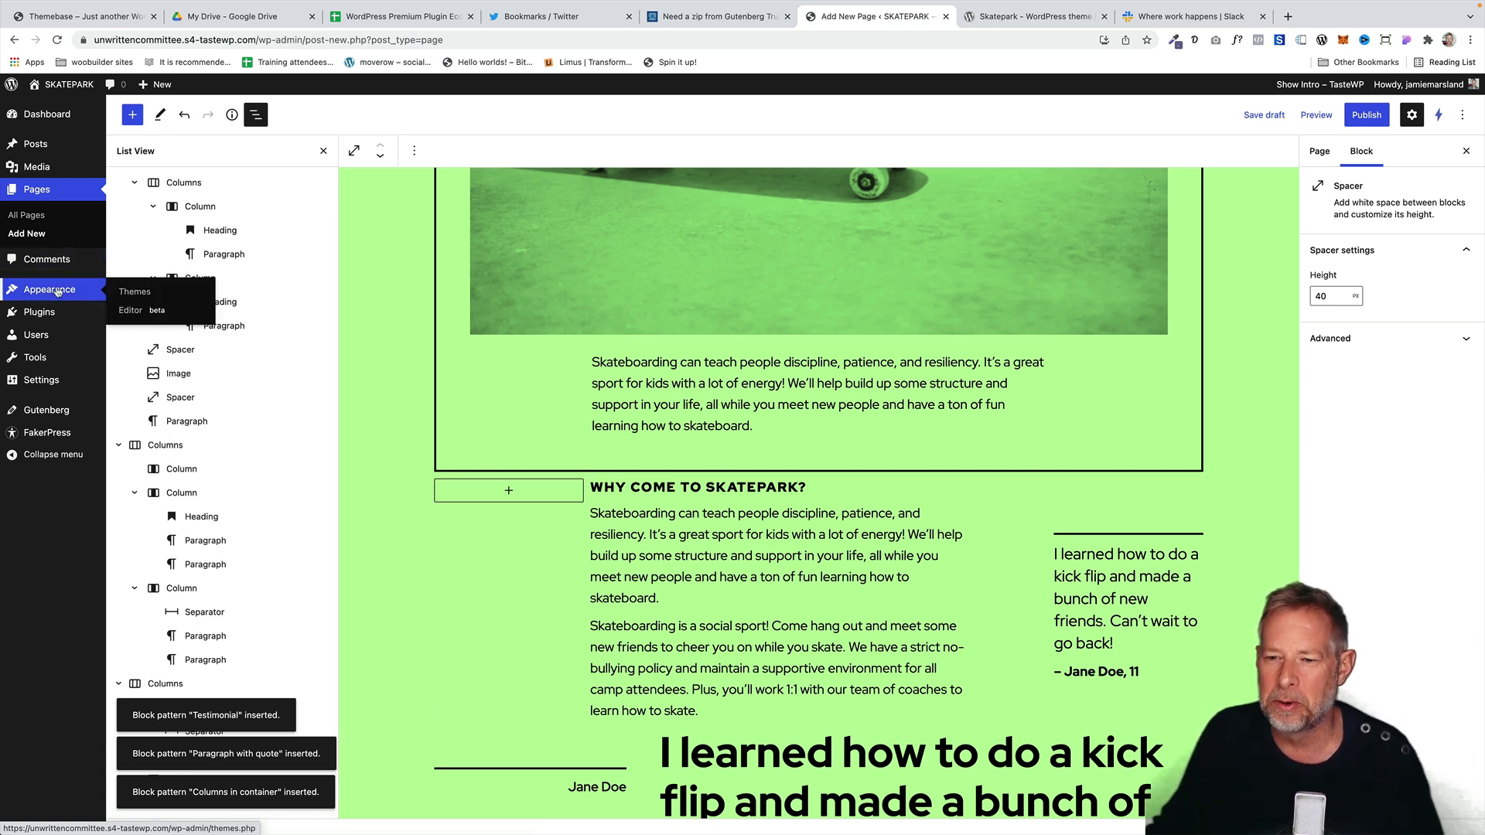
left_click(172, 310)
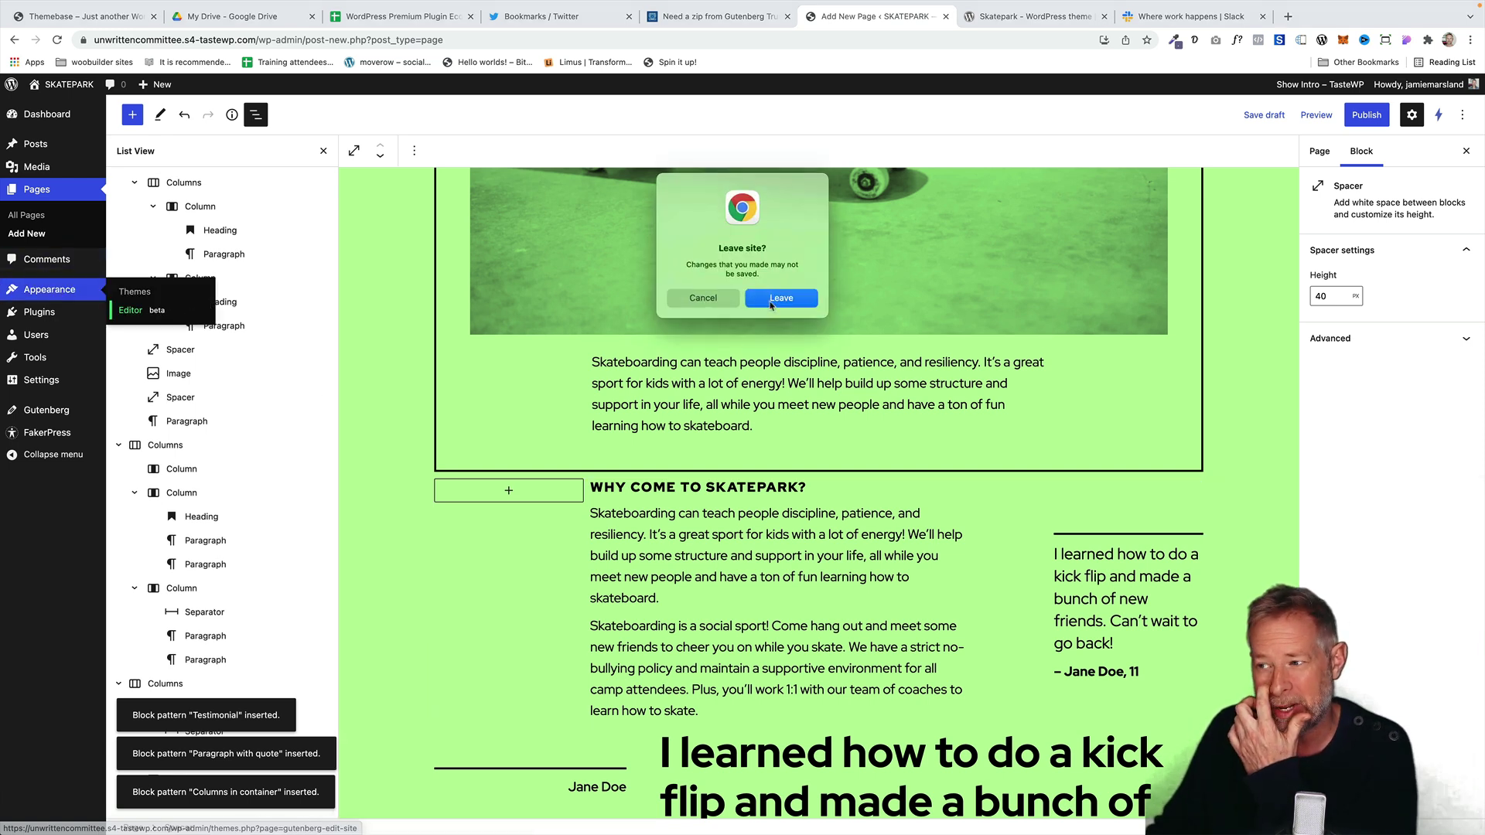
left_click(771, 304)
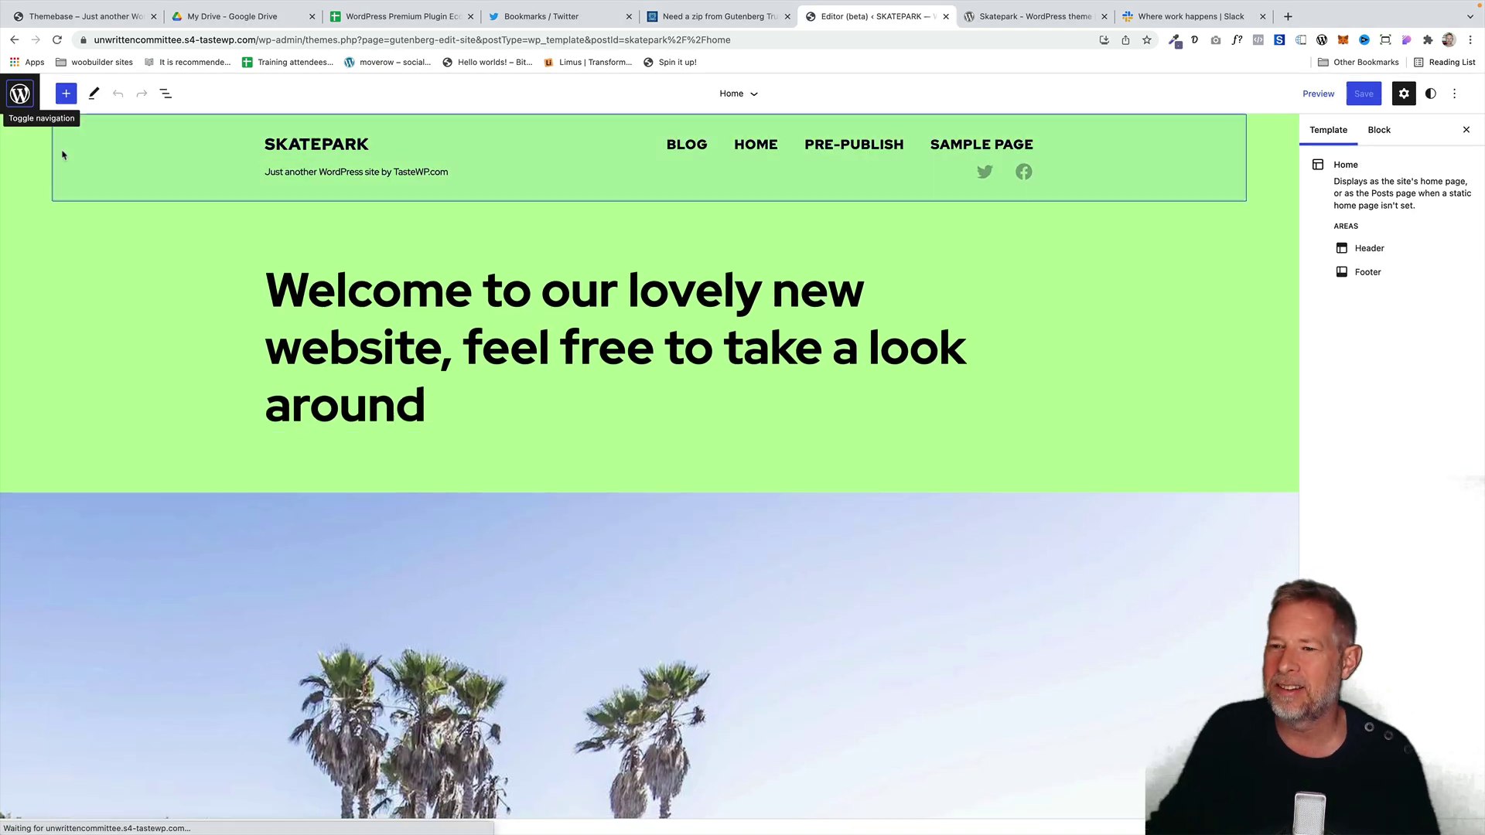
- From the site editor's W-logo navigation, show the Skatepark Templates list
left_click(20, 94)
left_click(87, 254)
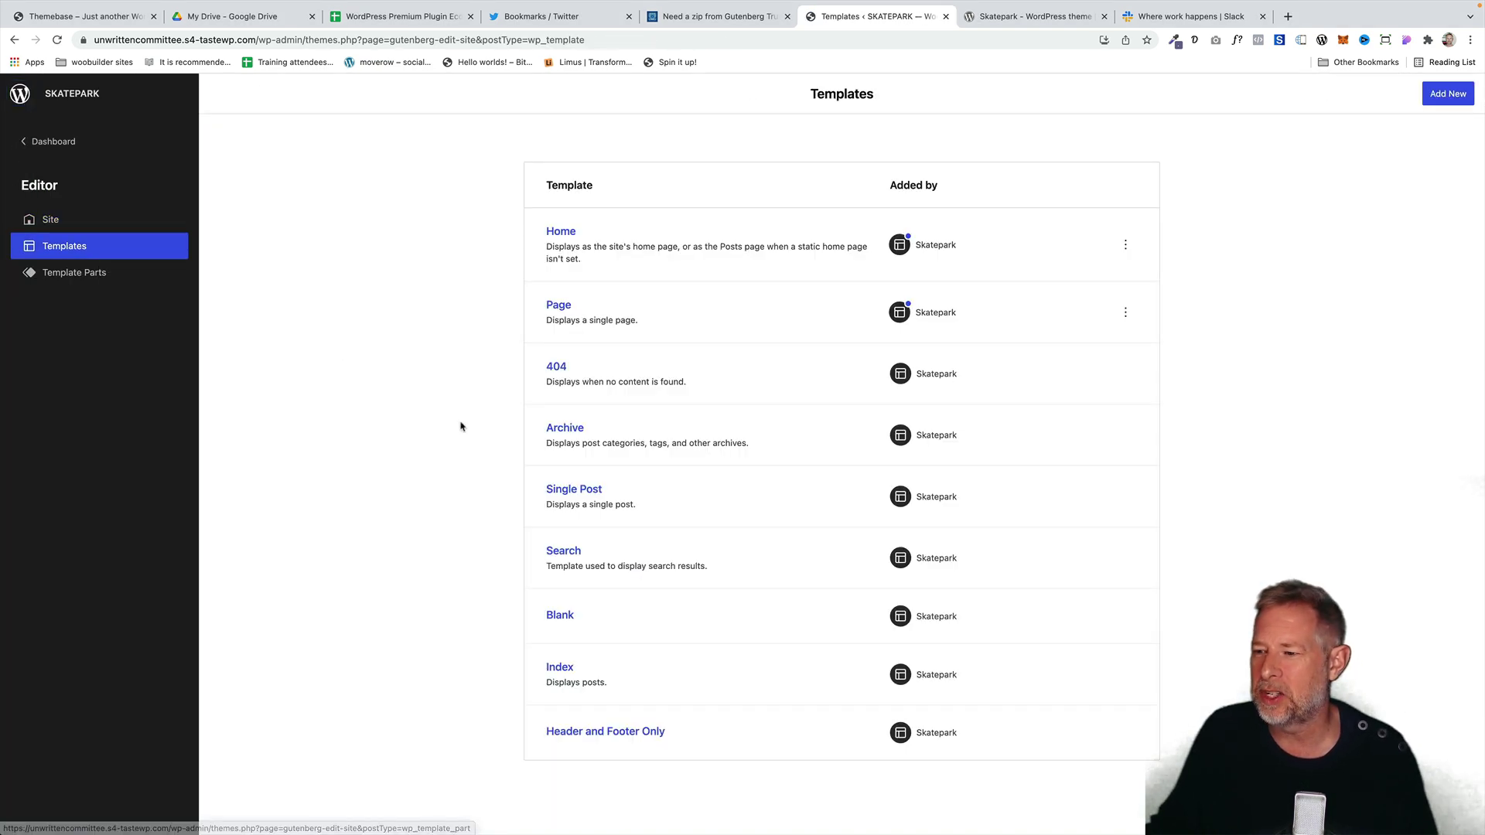